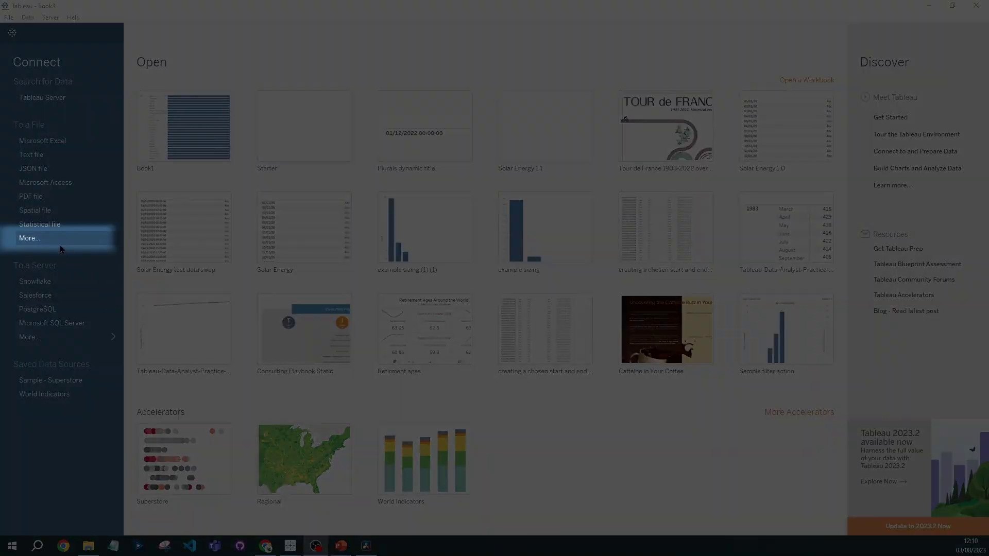
Connect to NCD_RisC_eLife_2016_height_age18_countries9 from Downloads, add its NCD_RisC_eLife_2016_height_age1 sheet as the data source, and open Sheet 1
click(57, 246)
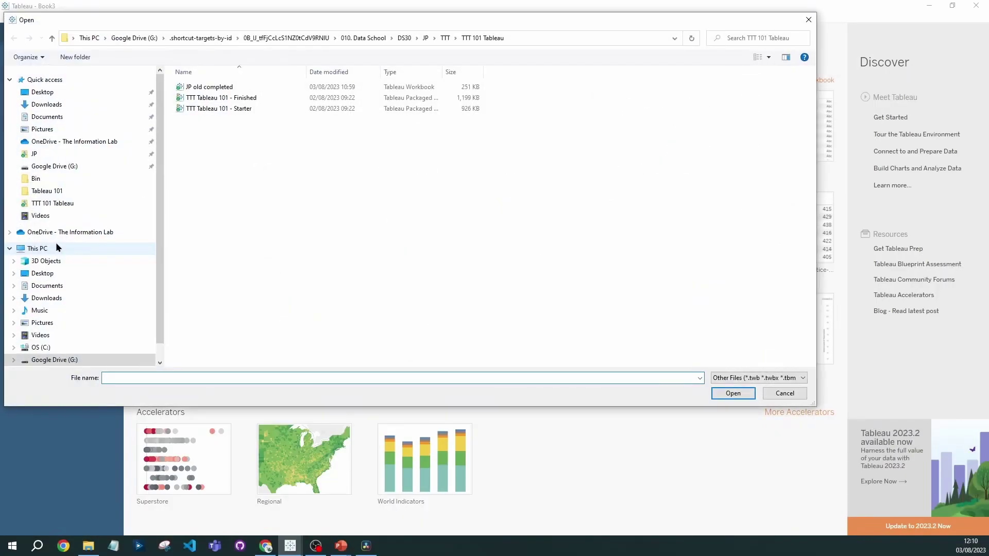
click(49, 298)
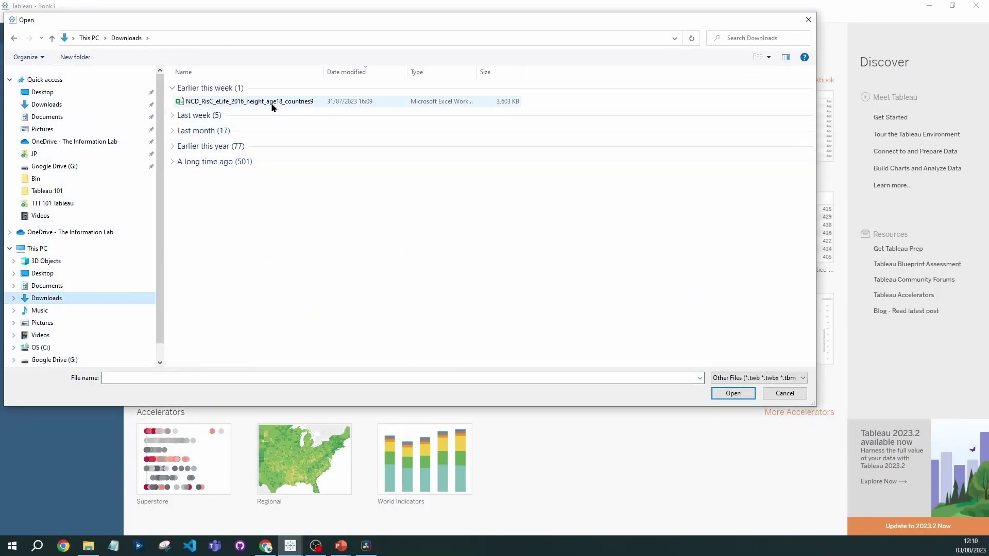
double_click(271, 102)
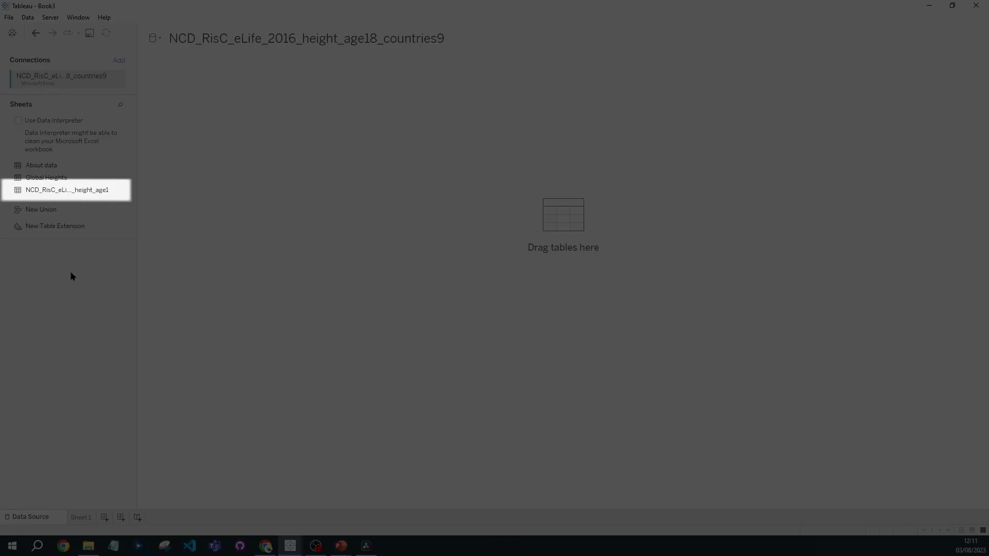
drag(58, 193, 330, 246)
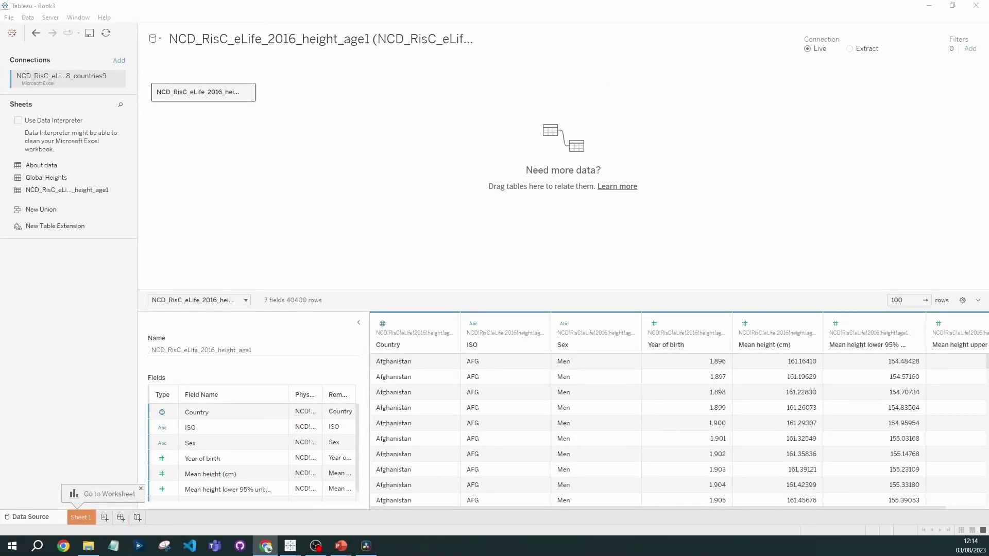
click(80, 517)
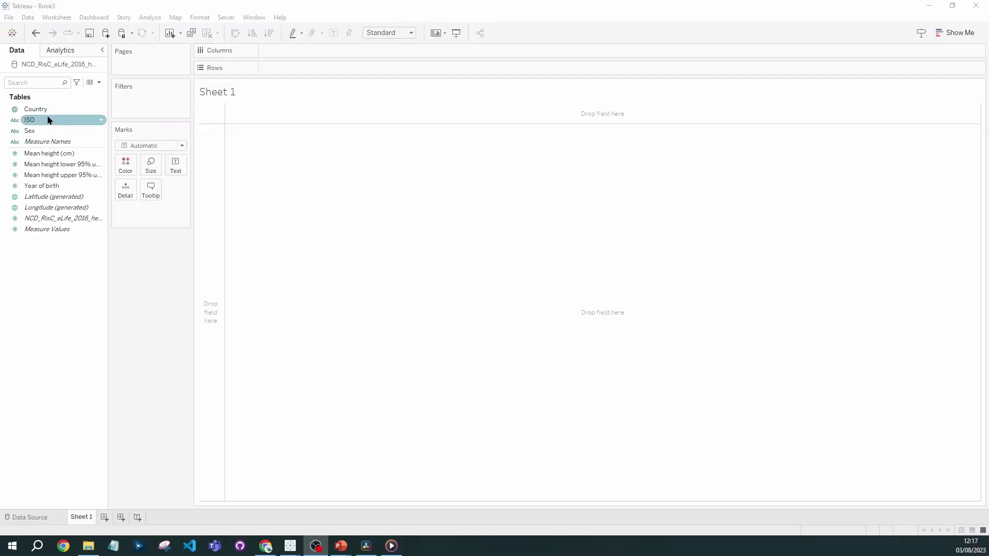
Try placing the Country field in the view and as text on the Marks card, removing it each time
drag(36, 109, 344, 205)
click(36, 33)
drag(30, 109, 172, 166)
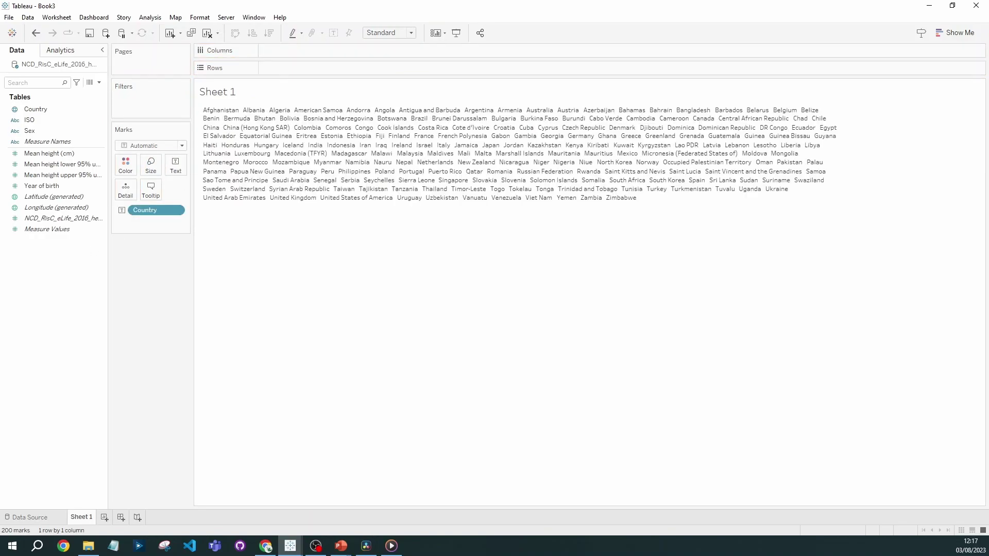
drag(149, 210, 149, 353)
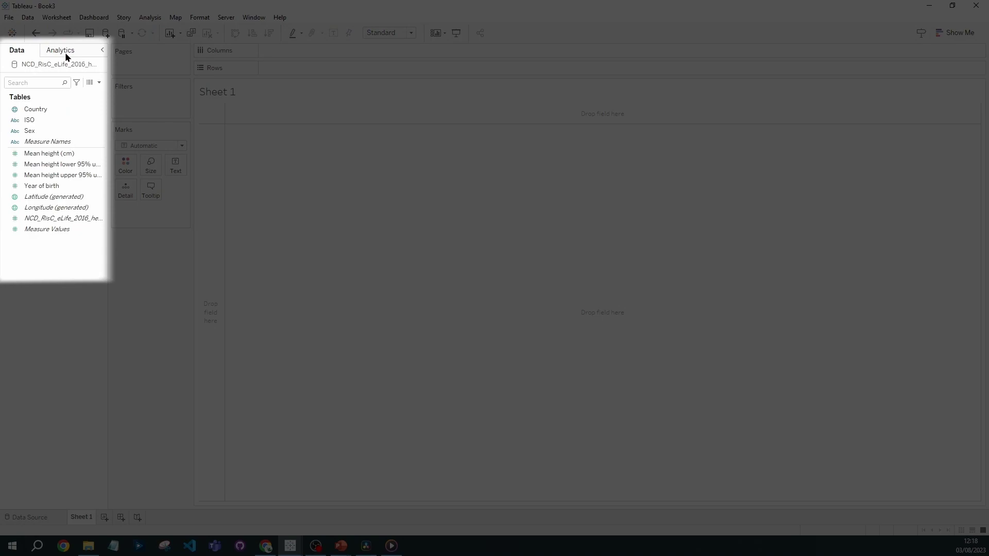
Look over the available Analytics options and the Show Me chart types, and return to the data fields
click(64, 50)
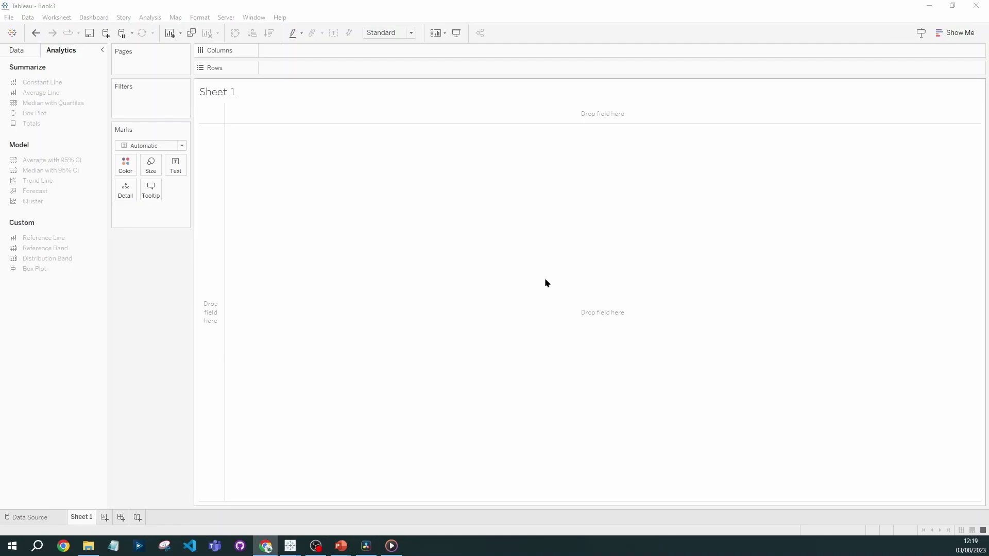
click(953, 34)
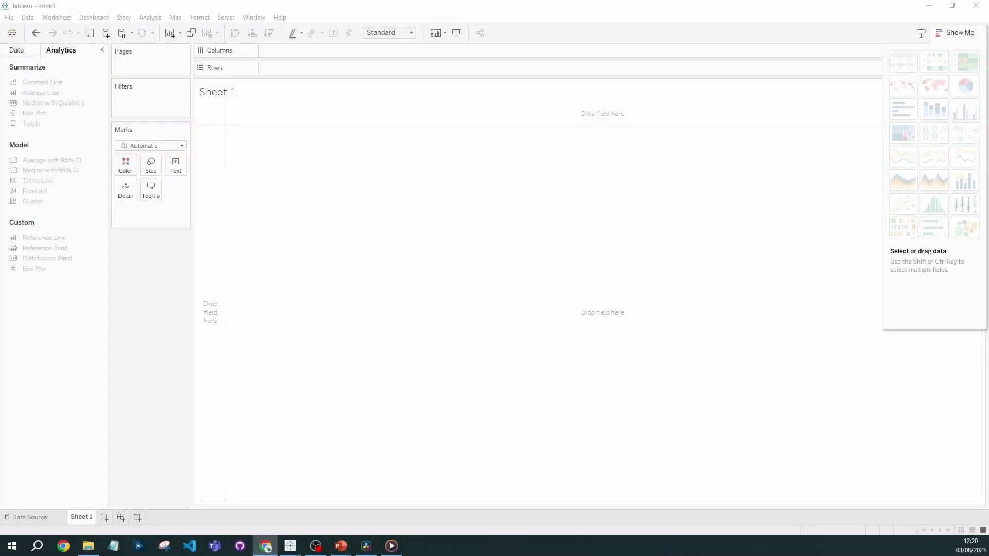
click(16, 50)
click(62, 117)
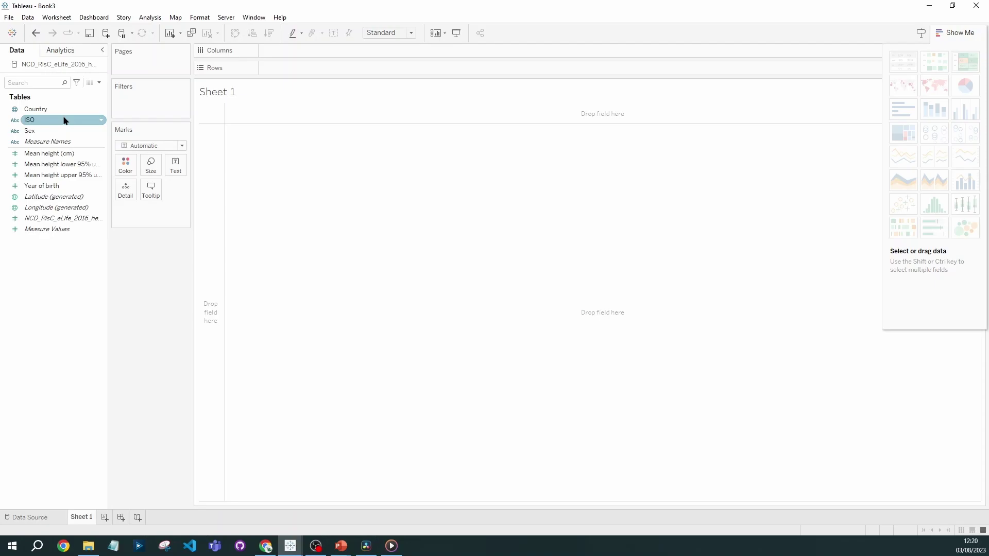
Build a bar chart with Sex on Columns and Mean height (cm) on Rows, aggregated as Average
double_click(43, 132)
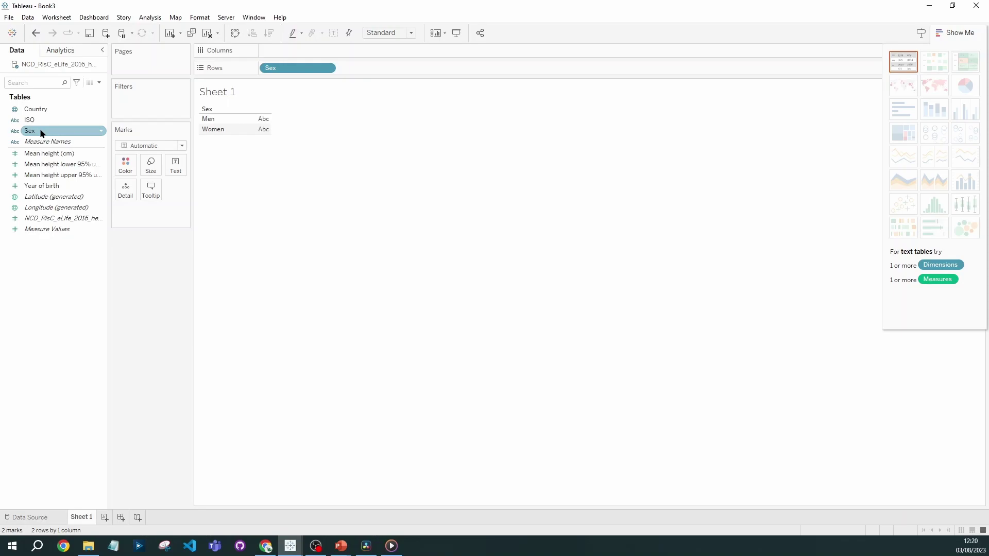
drag(42, 133, 278, 50)
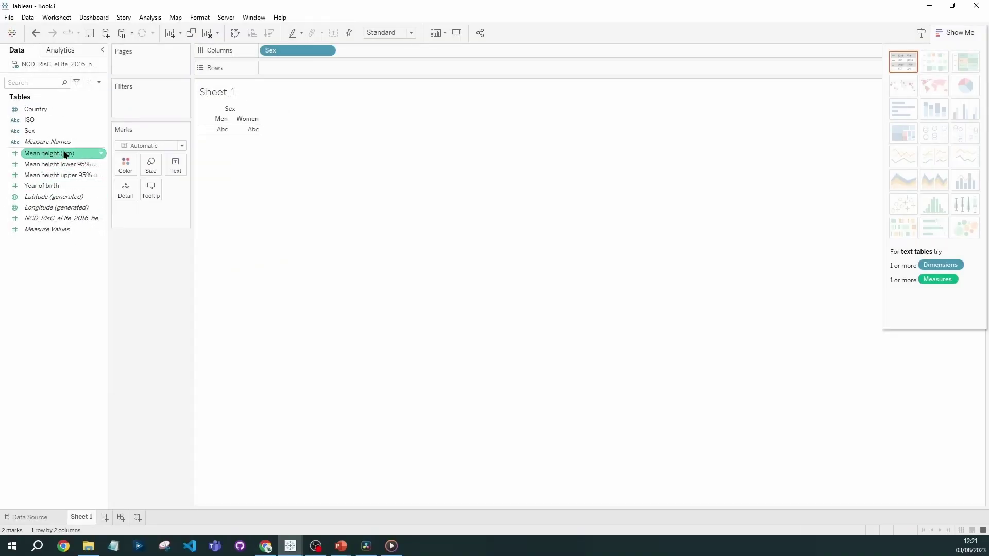
drag(62, 153, 321, 67)
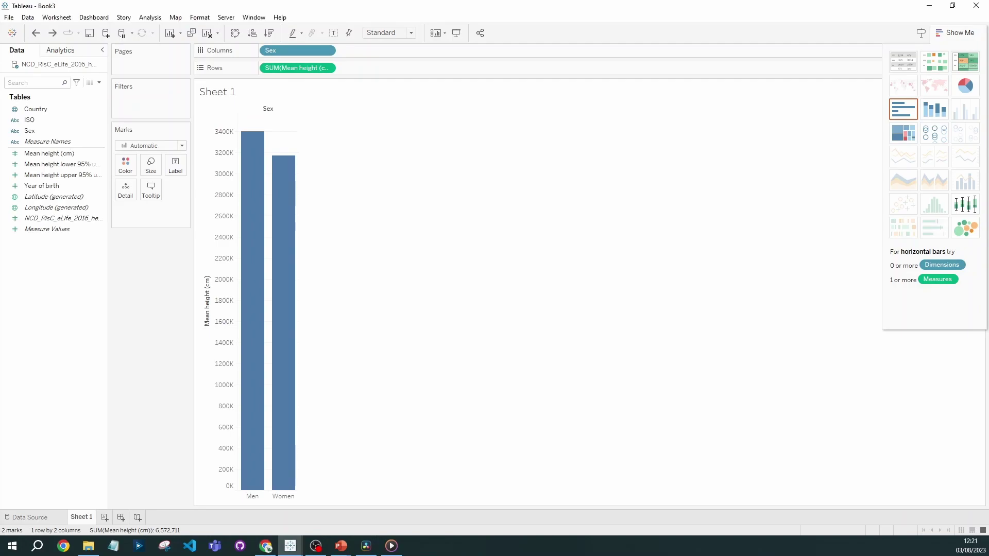
right_click(315, 69)
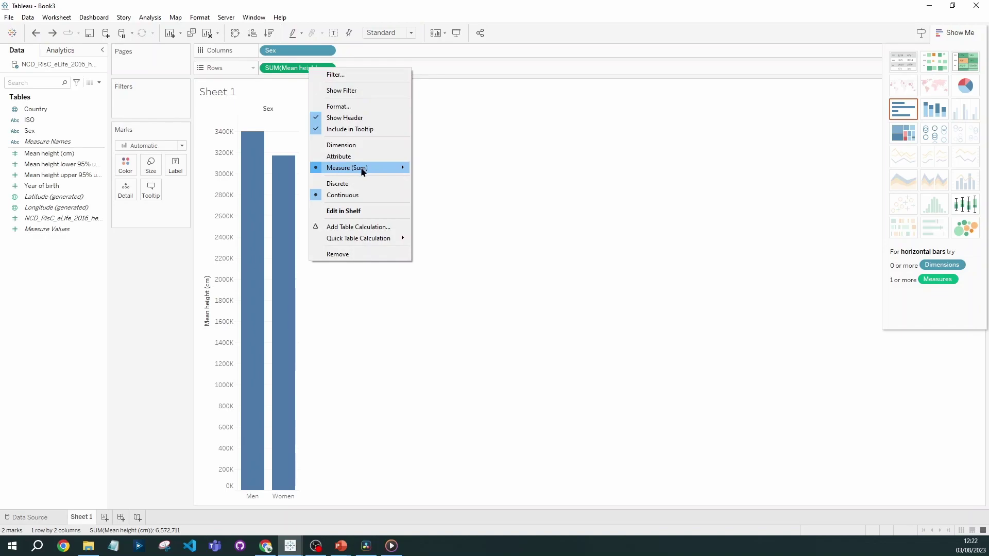
mouse_move(364, 170)
click(445, 180)
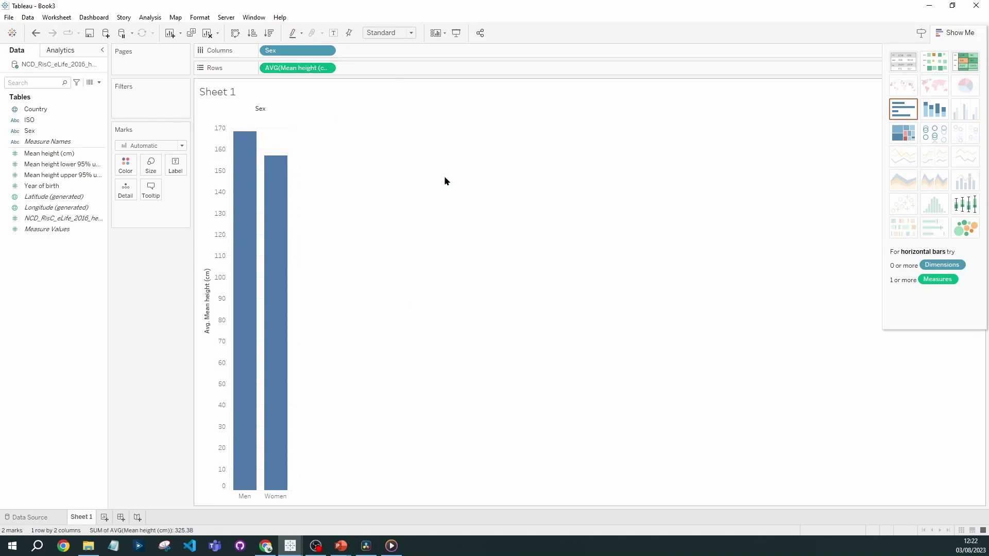
Remove the height measure from Rows and add Mean height (cm) again directly as AVG
drag(297, 66, 314, 14)
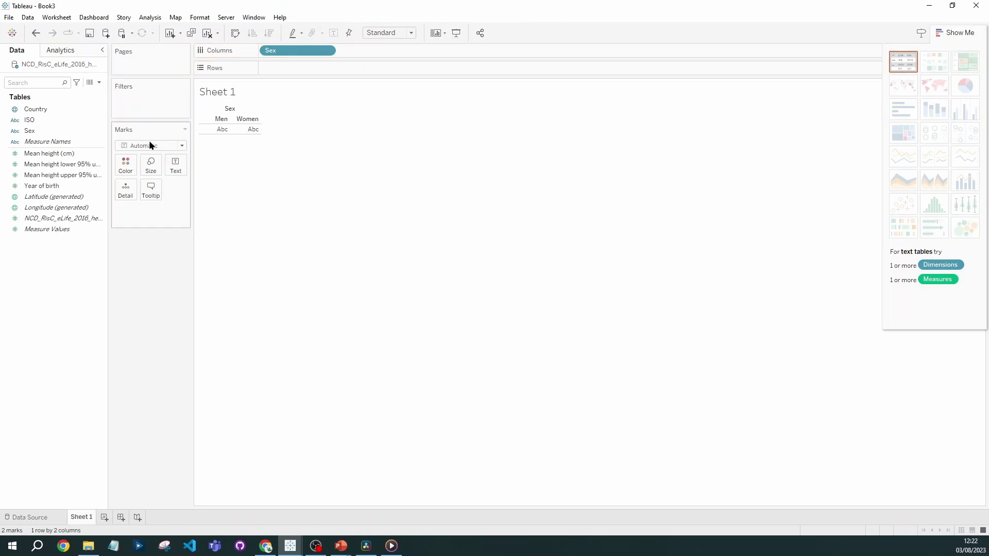
drag(69, 154, 318, 72)
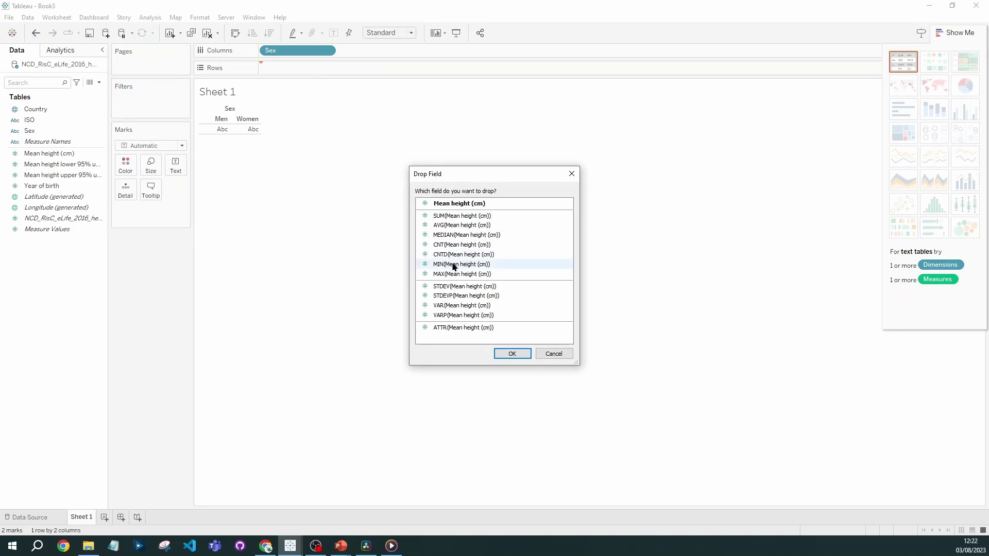
double_click(479, 225)
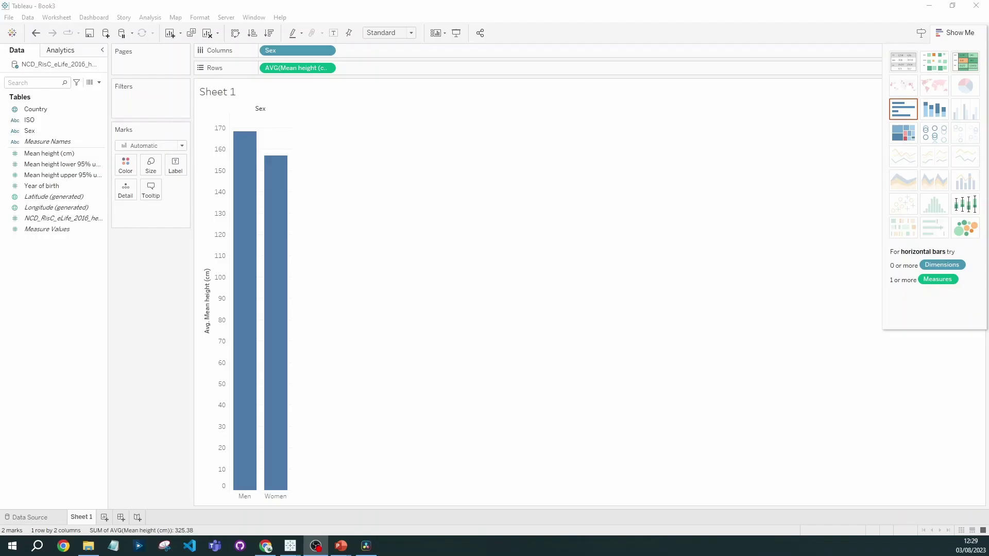
Try the stacked bars chart type from Show Me, undo and redo it, and clear the sheet
click(67, 51)
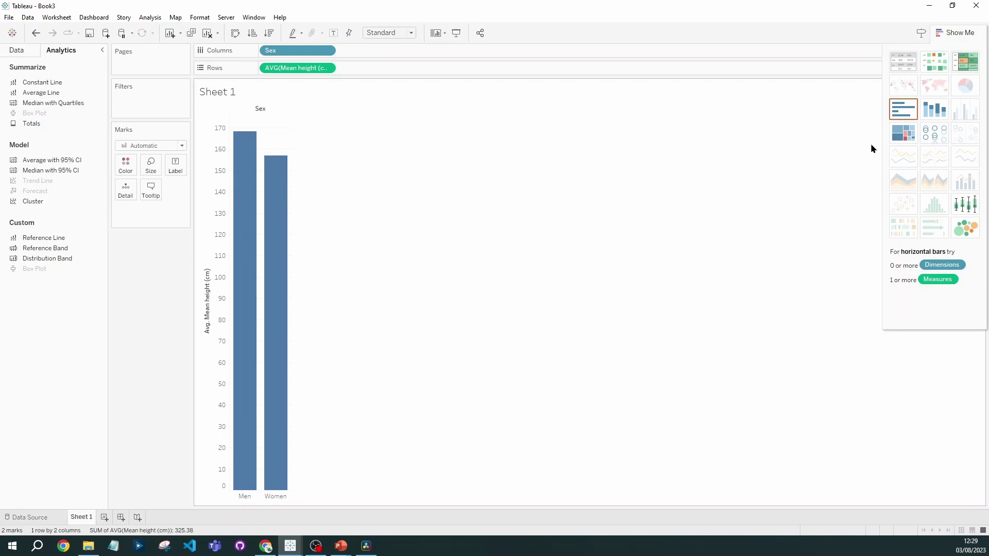
click(939, 111)
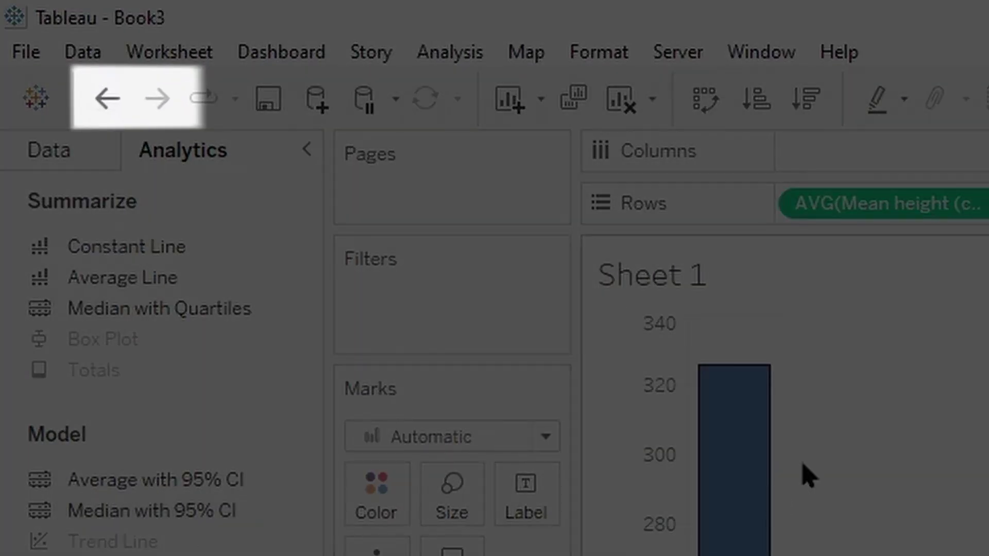
click(101, 98)
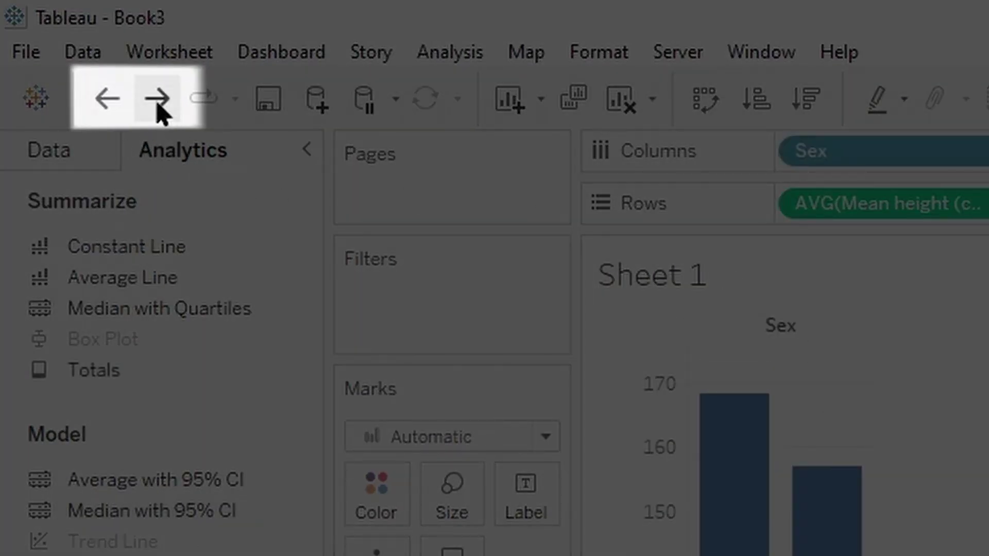
click(157, 98)
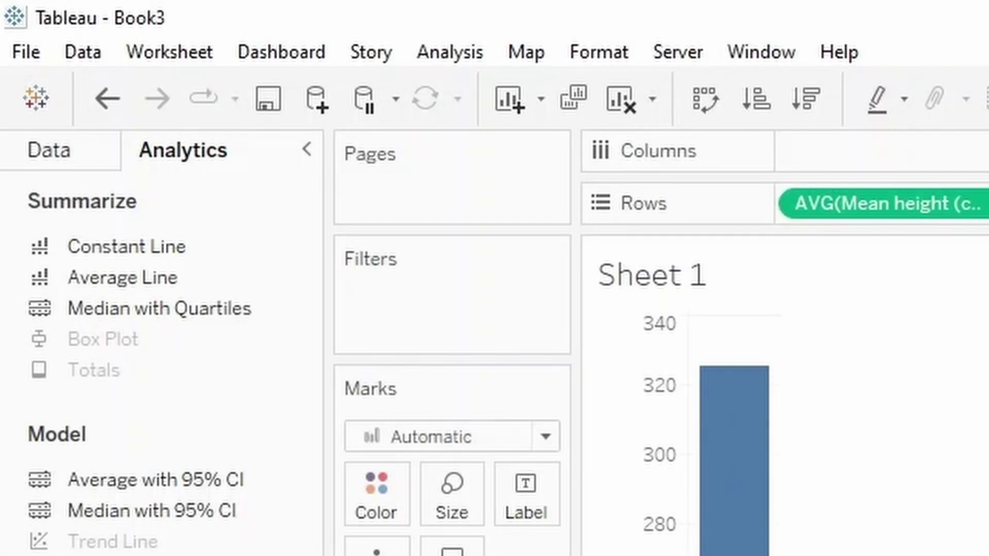
key(ctrl+z)
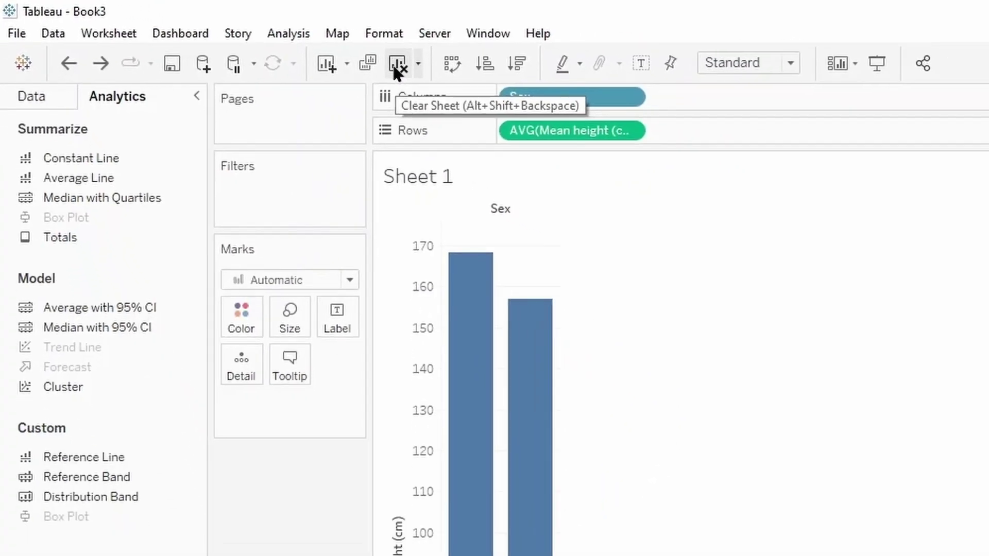
click(619, 99)
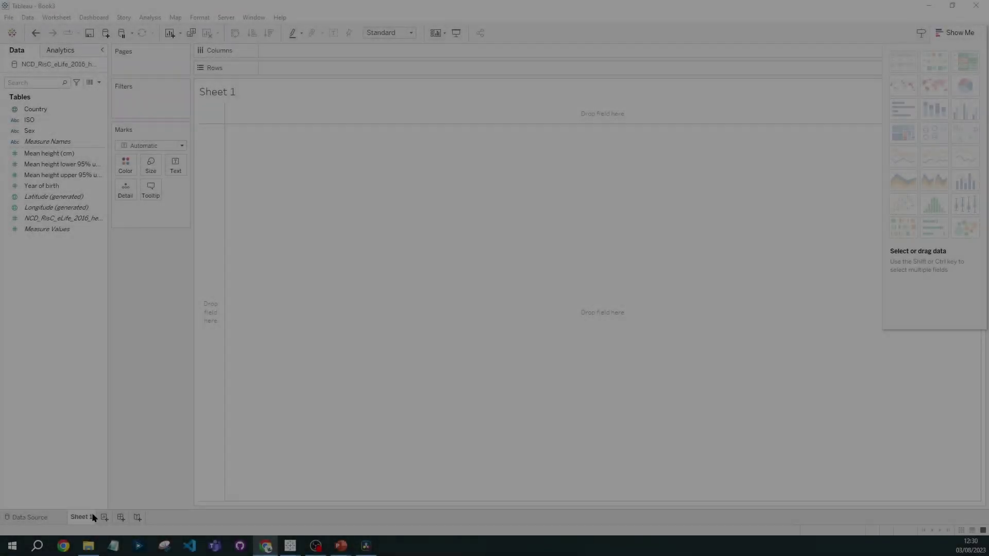
Rename Sheet 1 as "Which country has the highest avg female height?"
double_click(88, 515)
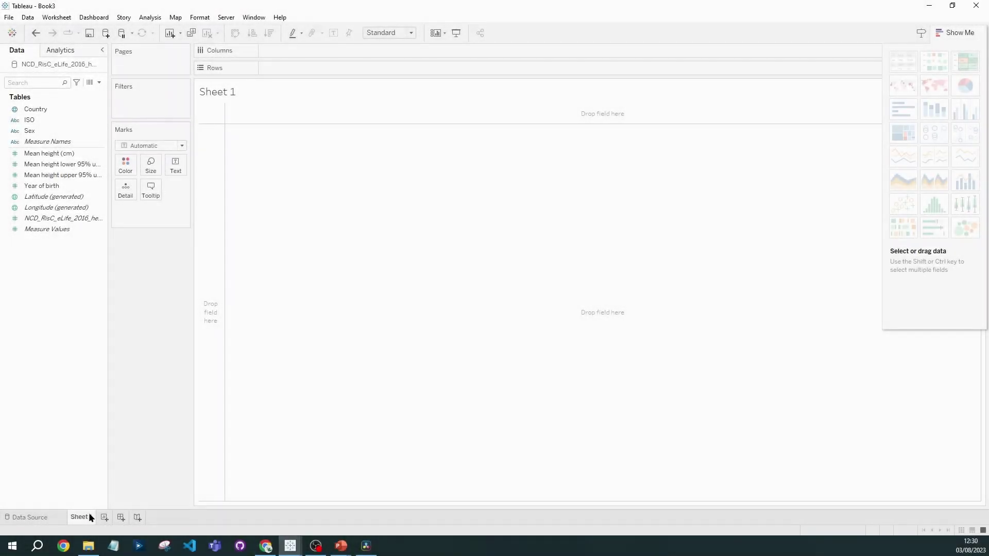
text(Which country has the highest avg female height?)
key(Return)
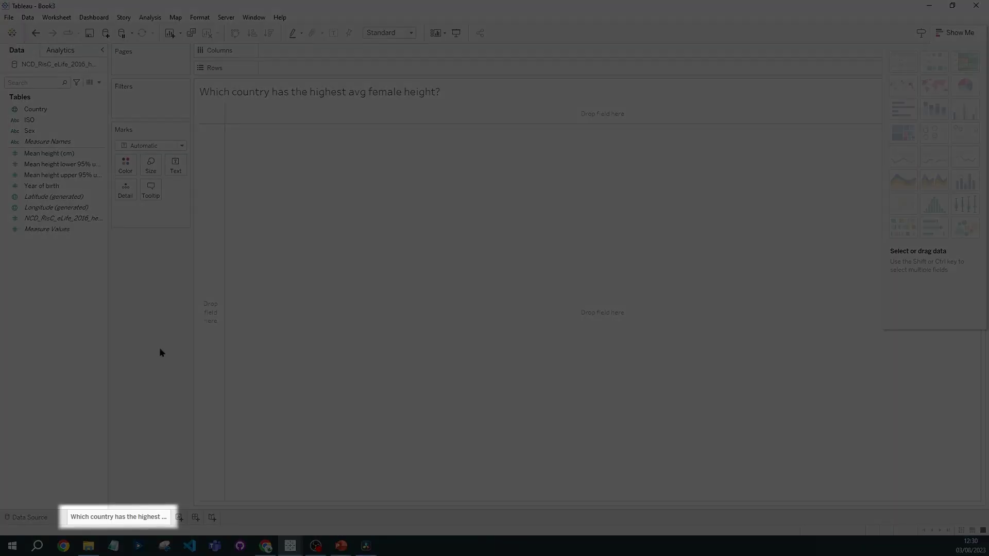
double_click(125, 516)
key(Return)
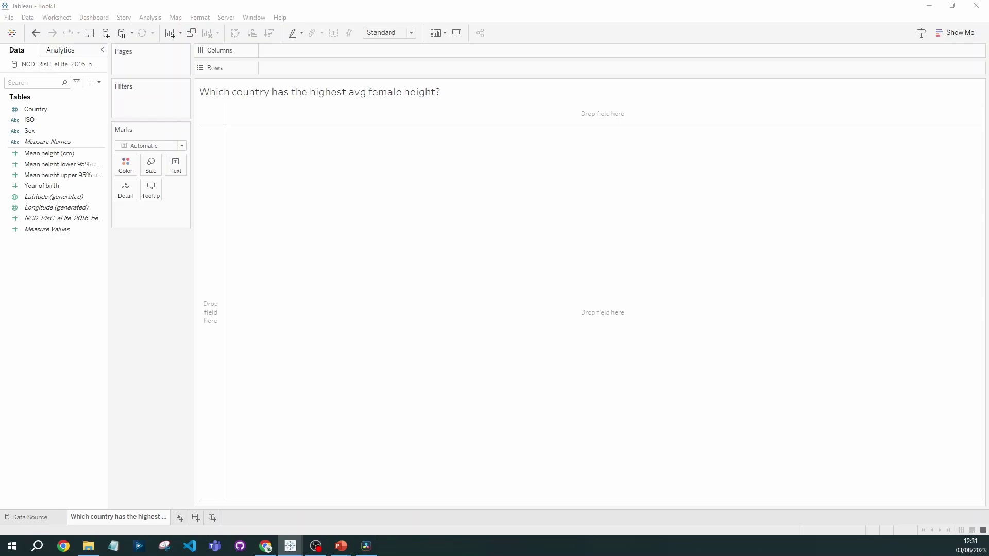
Build a horizontal bar chart with Country on Rows and Mean height (cm) on Columns, aggregated as Average
drag(40, 109, 311, 72)
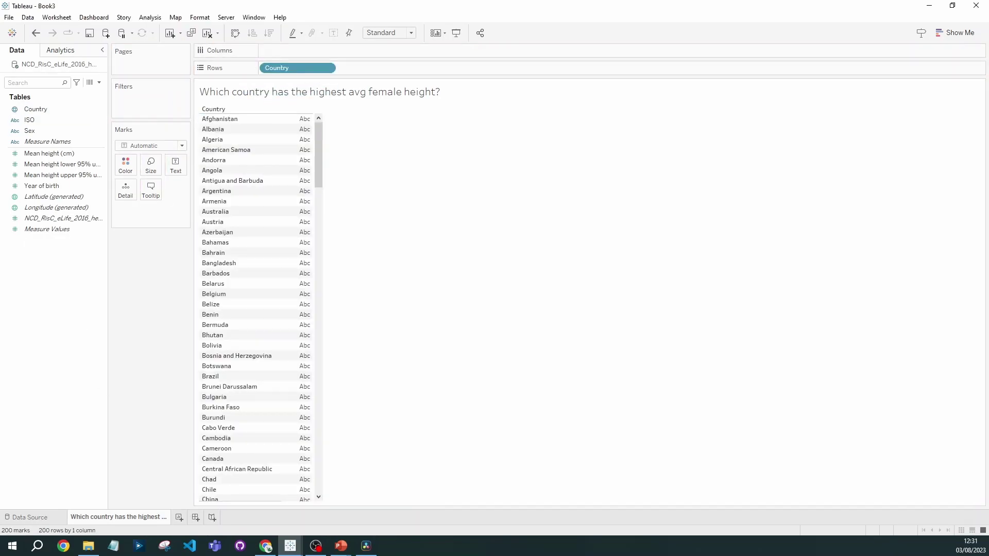
drag(49, 153, 290, 52)
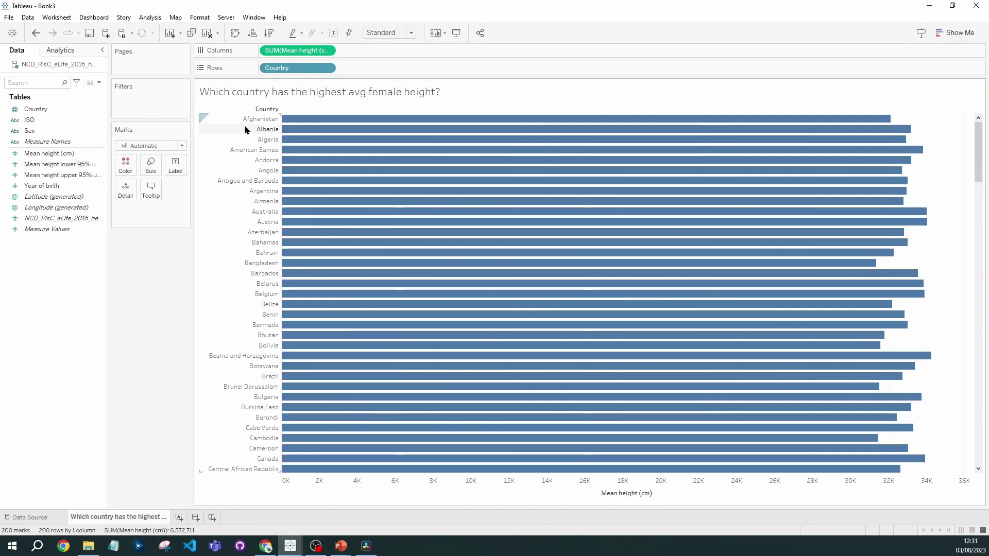
click(326, 50)
mouse_move(392, 151)
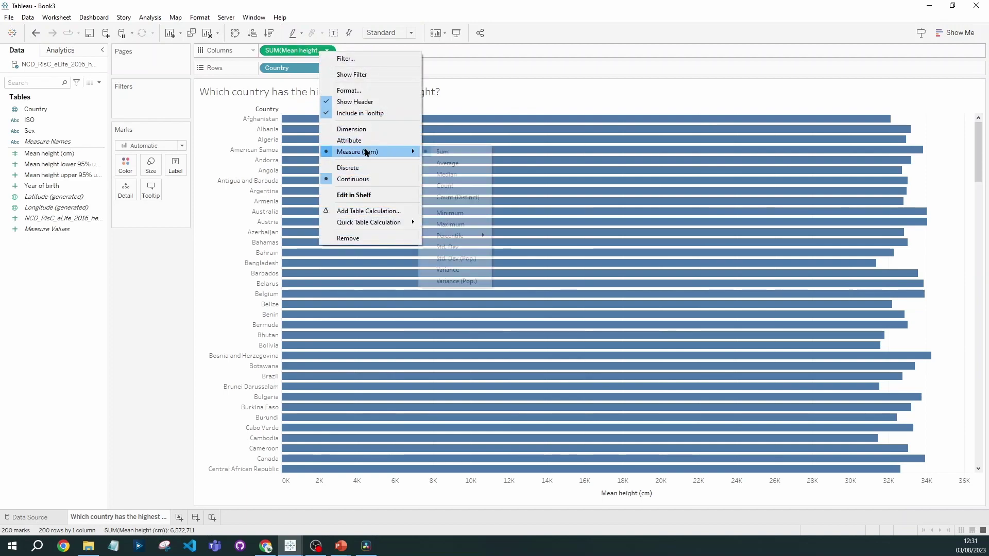
click(448, 164)
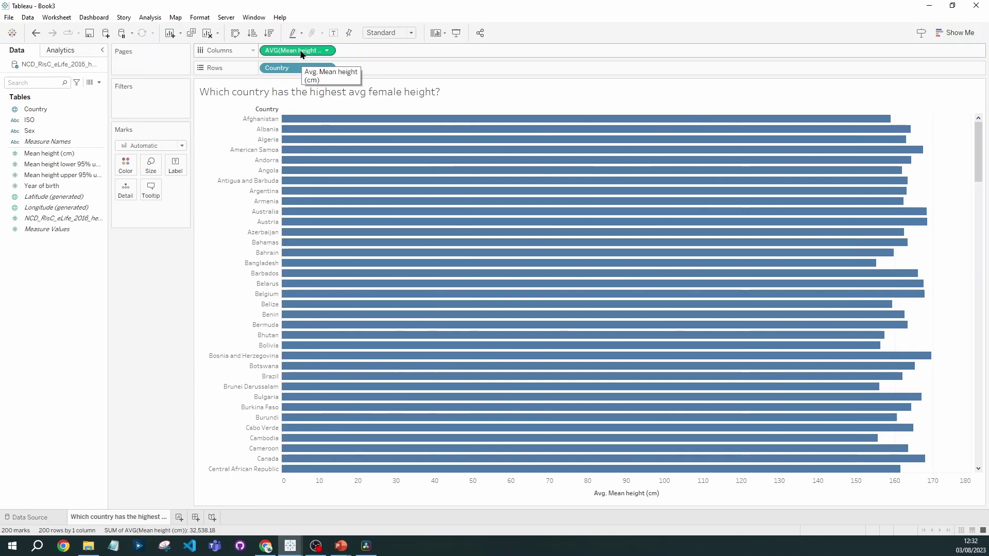
Label the bars with the average mean height and sort the countries by it, trying ascending order before settling on descending
drag(301, 54, 176, 164)
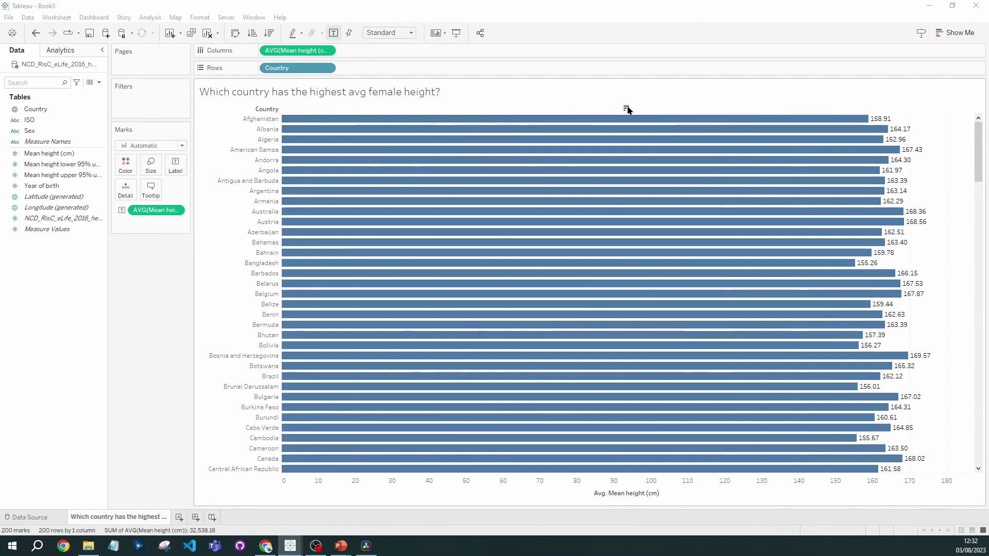
click(627, 109)
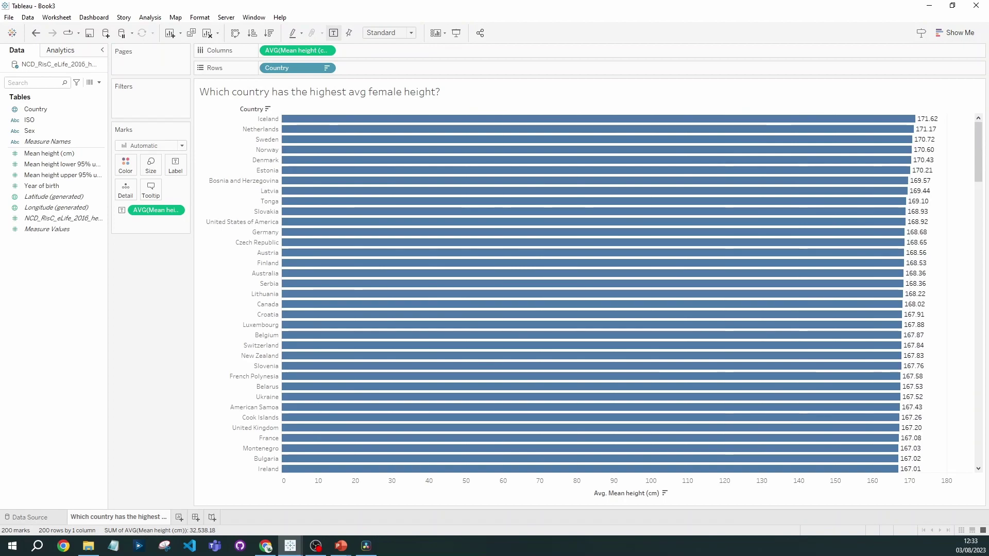
click(252, 33)
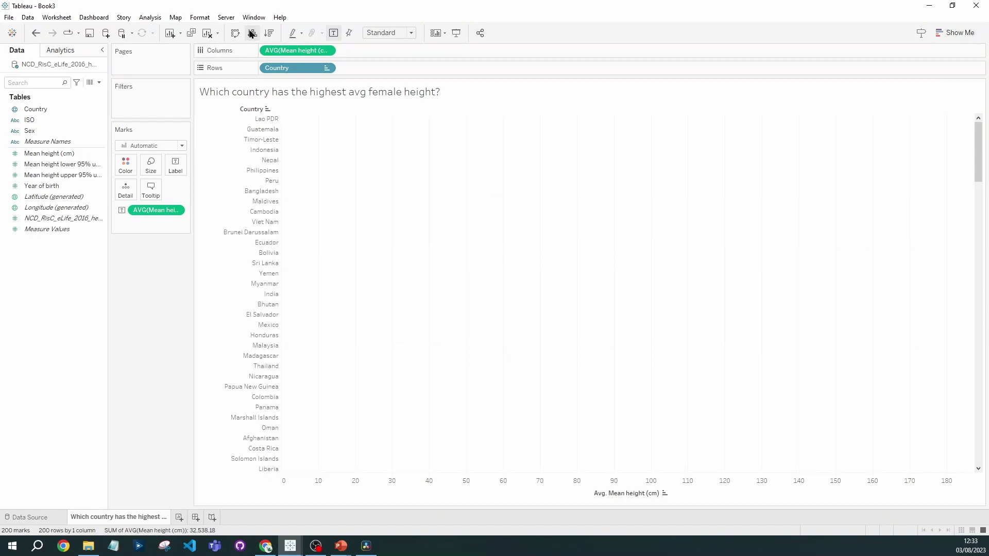
click(269, 33)
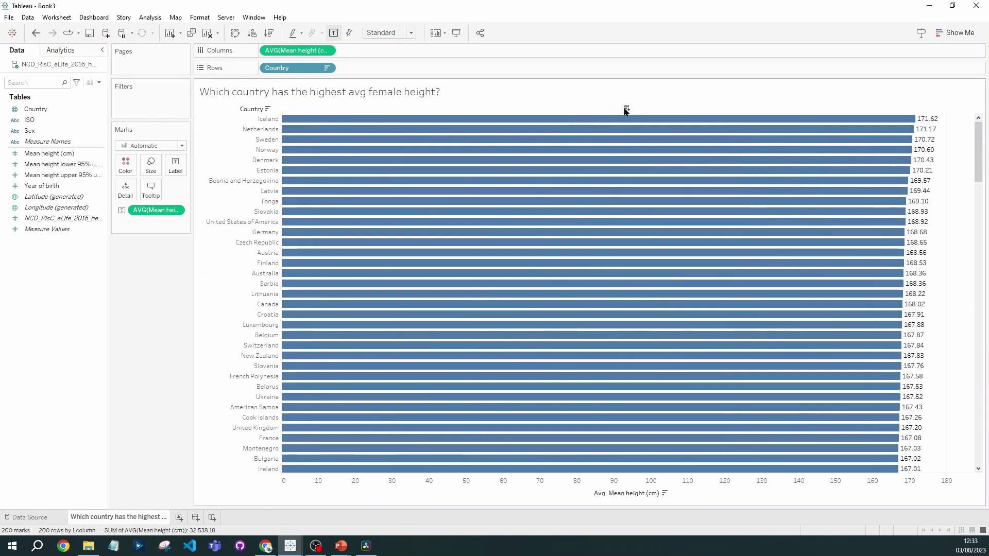
Review the source rows behind the chart in the data source view and return to the female height sheet
click(56, 18)
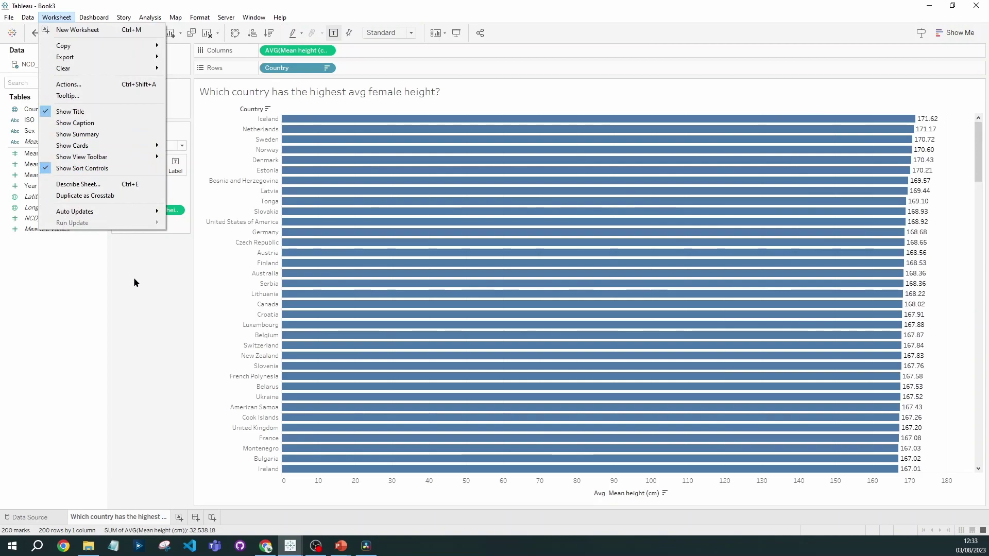
click(144, 306)
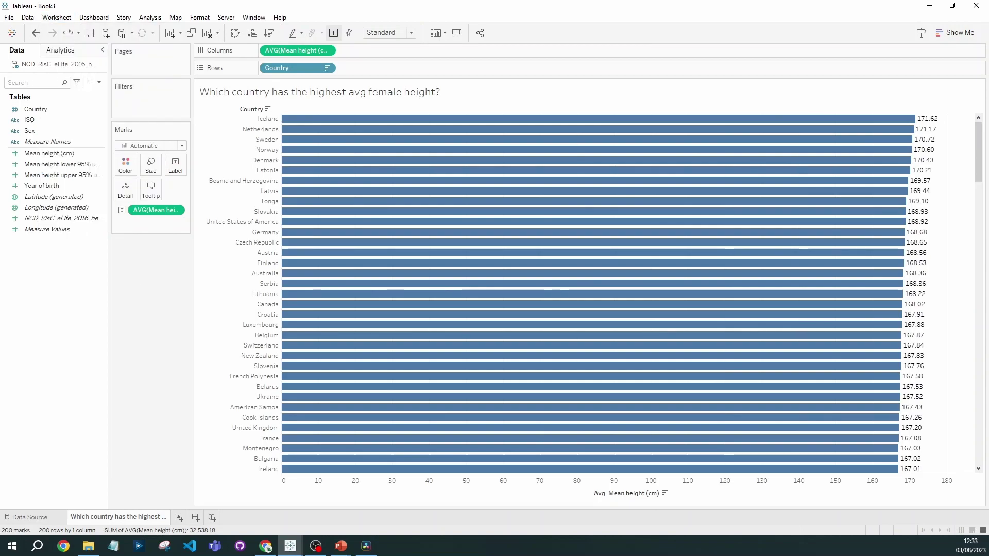
click(44, 516)
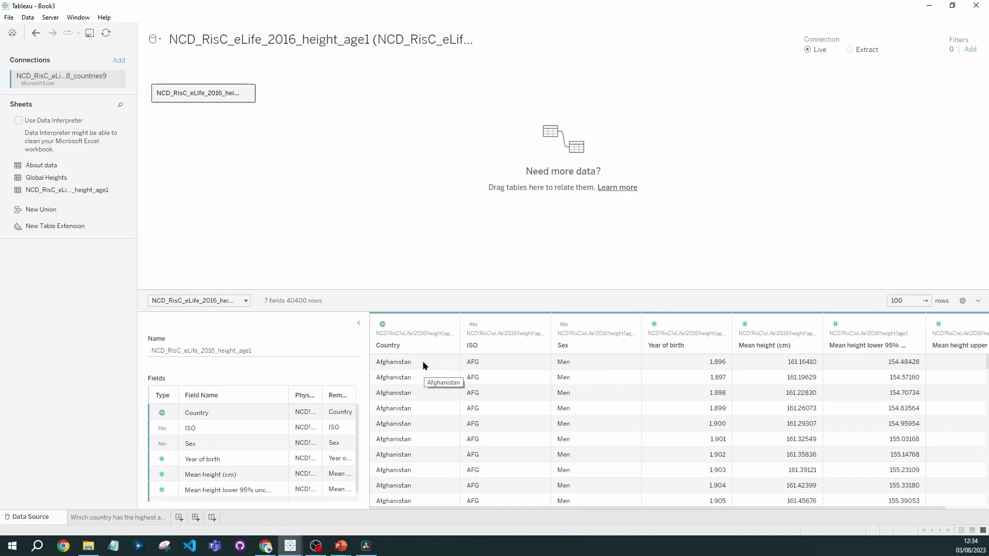
click(118, 517)
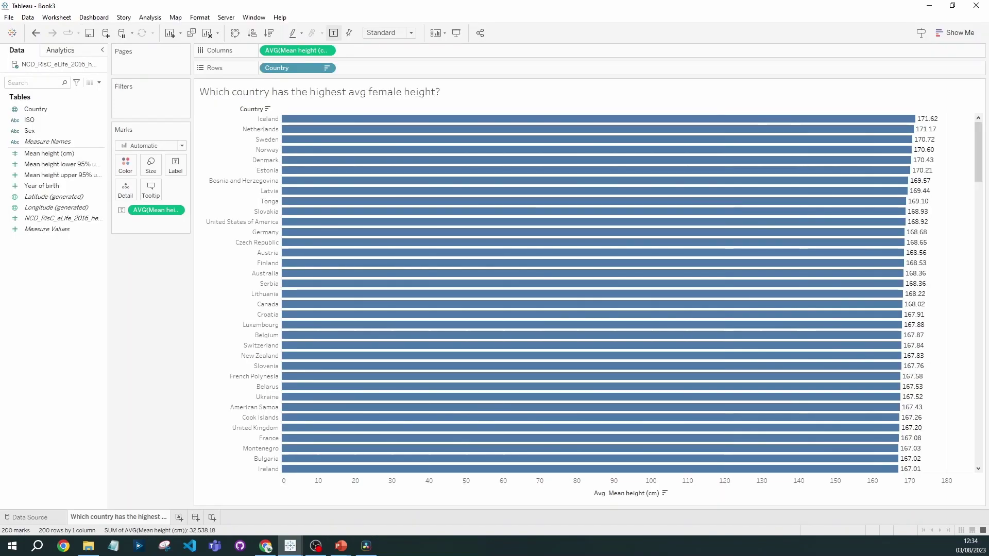
Break each country's bar down by adding Sex to Rows after Country
click(37, 132)
drag(38, 137, 376, 70)
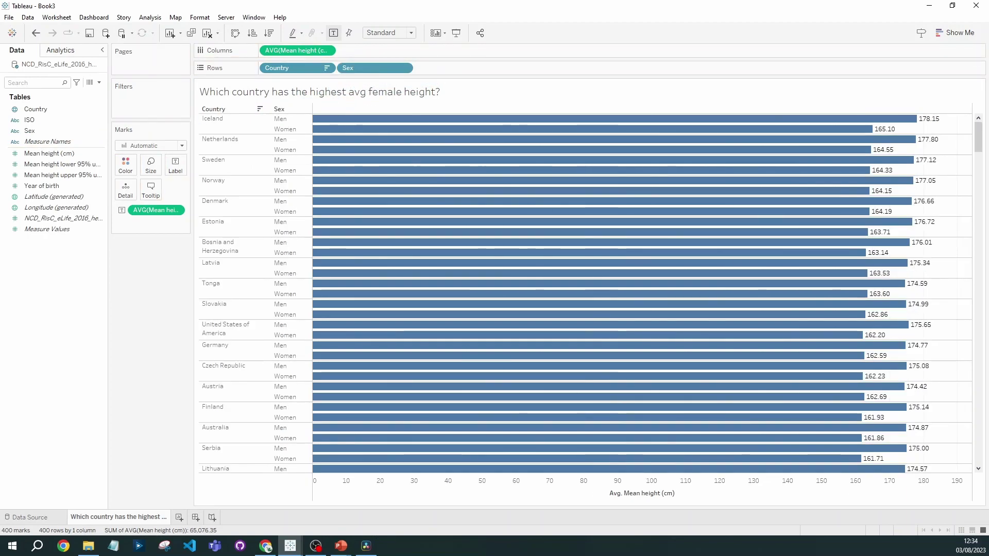
Convert the Year of birth field from a measure to a dimension
click(55, 187)
mouse_move(55, 187)
mouse_down()
mouse_move(417, 56)
mouse_move(107, 199)
mouse_move(73, 183)
mouse_move(67, 196)
mouse_up()
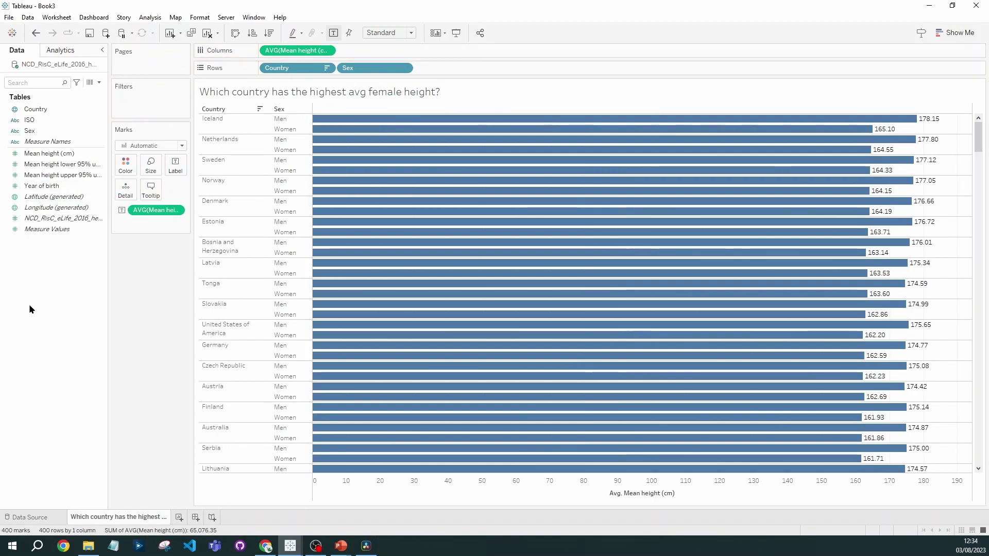
click(52, 187)
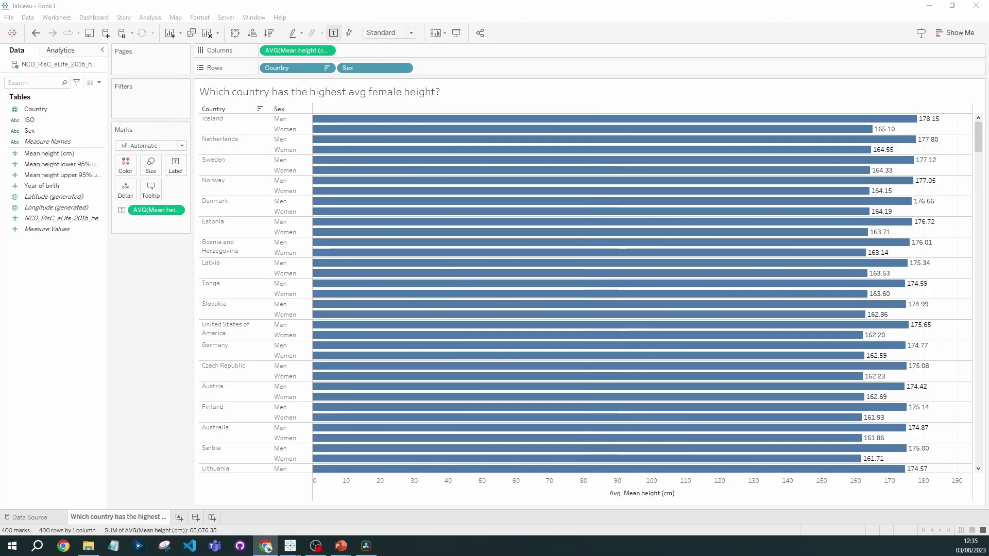
right_click(60, 191)
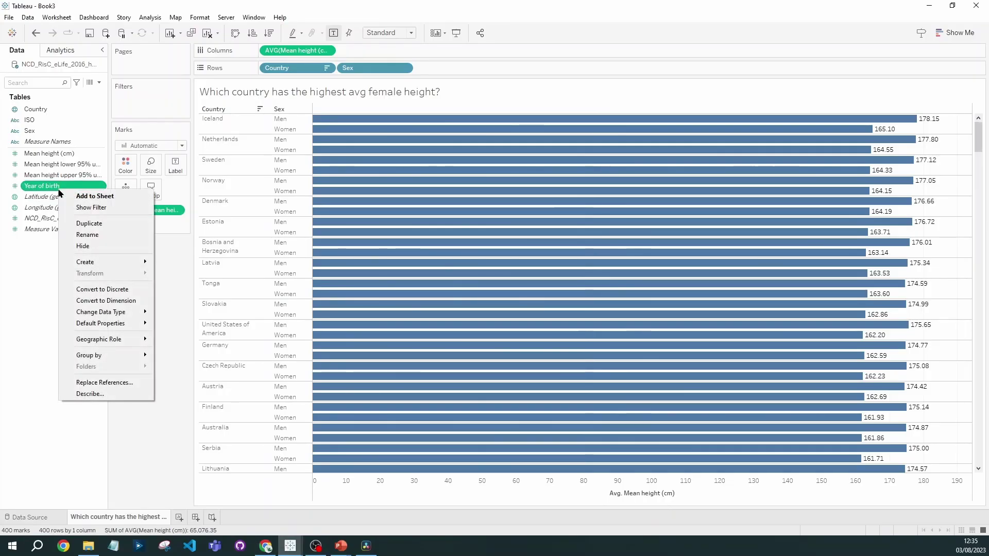
click(124, 303)
Try Year of birth on Rows, placing it ahead of Sex, and remove both fields so only Country remains
drag(41, 141, 441, 71)
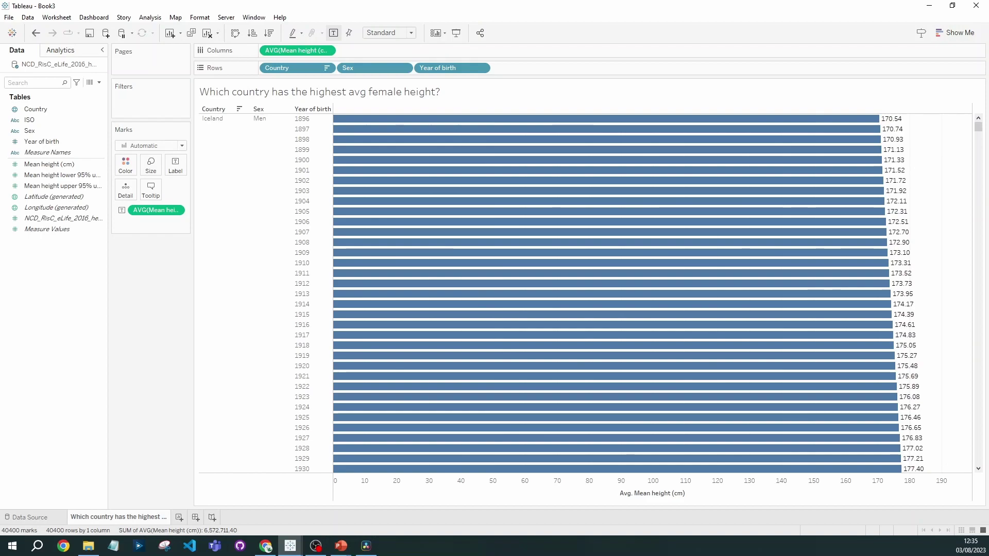
drag(354, 69, 525, 69)
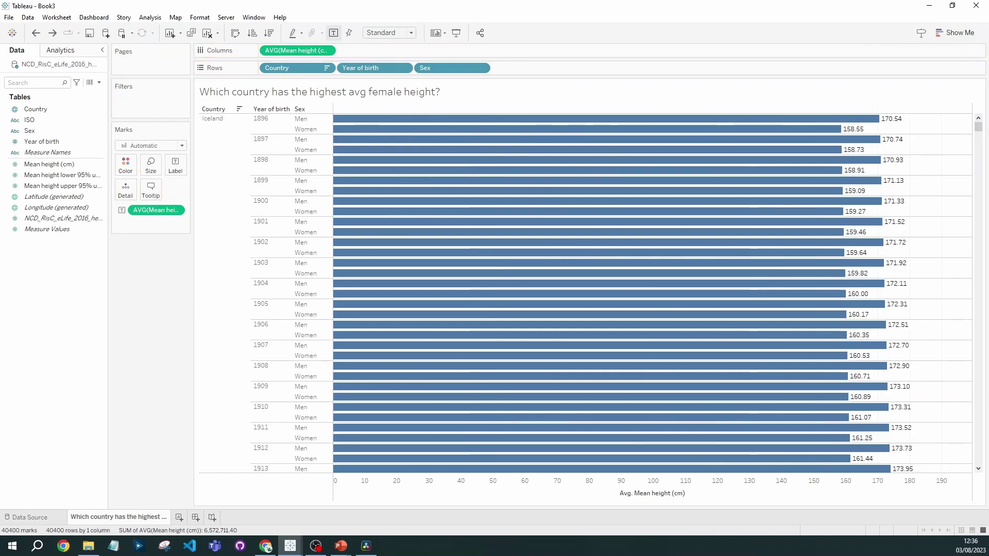
drag(376, 68, 419, 16)
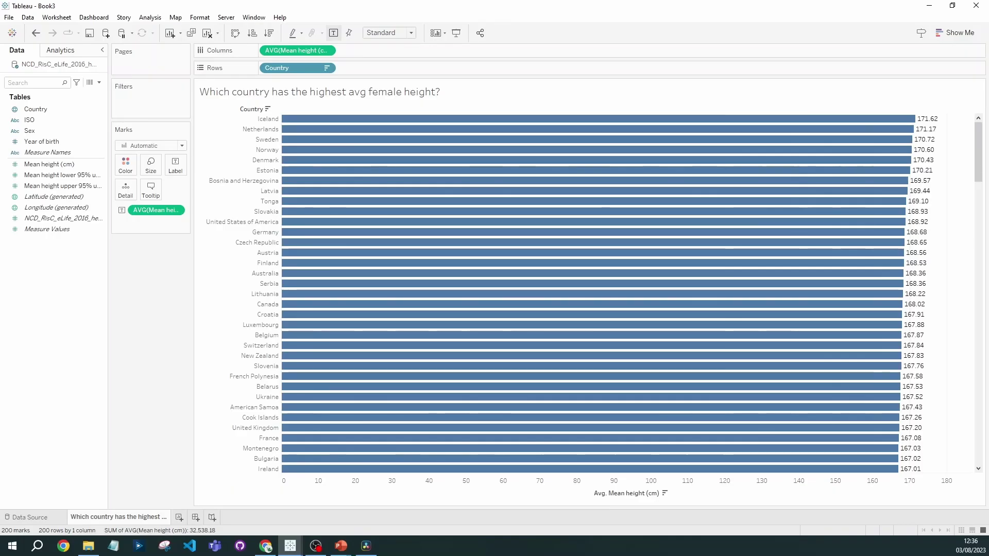
Filter the chart by Sex to include only Women
click(78, 133)
drag(40, 133, 132, 97)
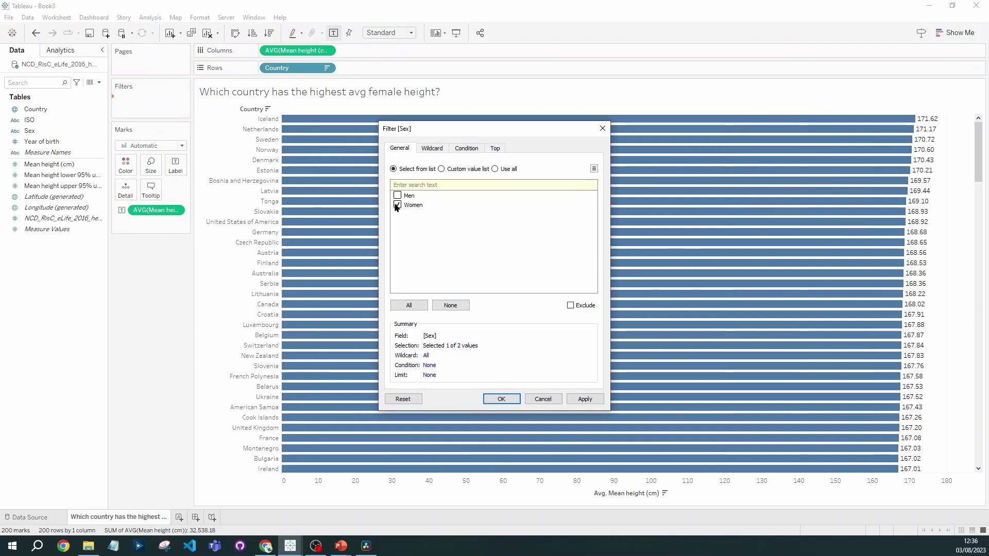
click(583, 400)
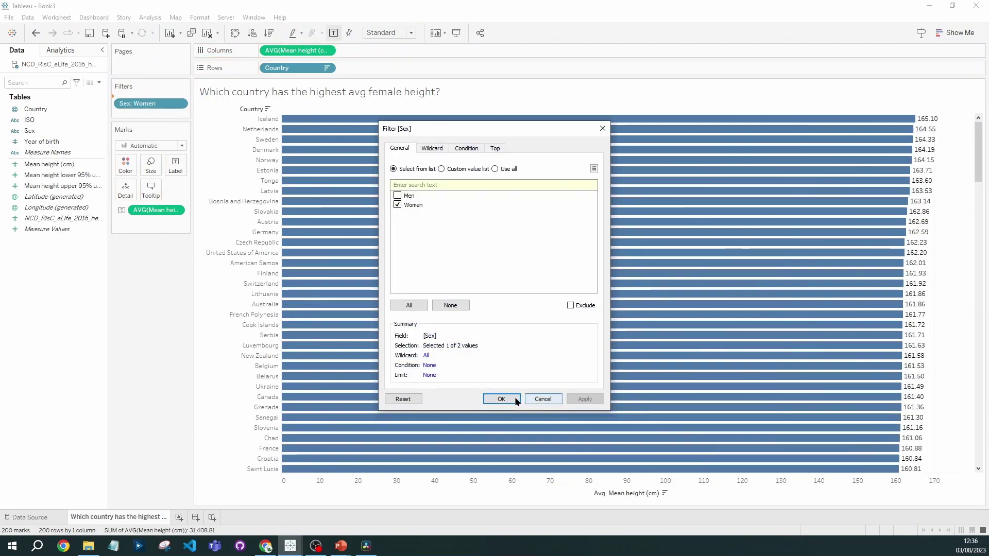
click(501, 400)
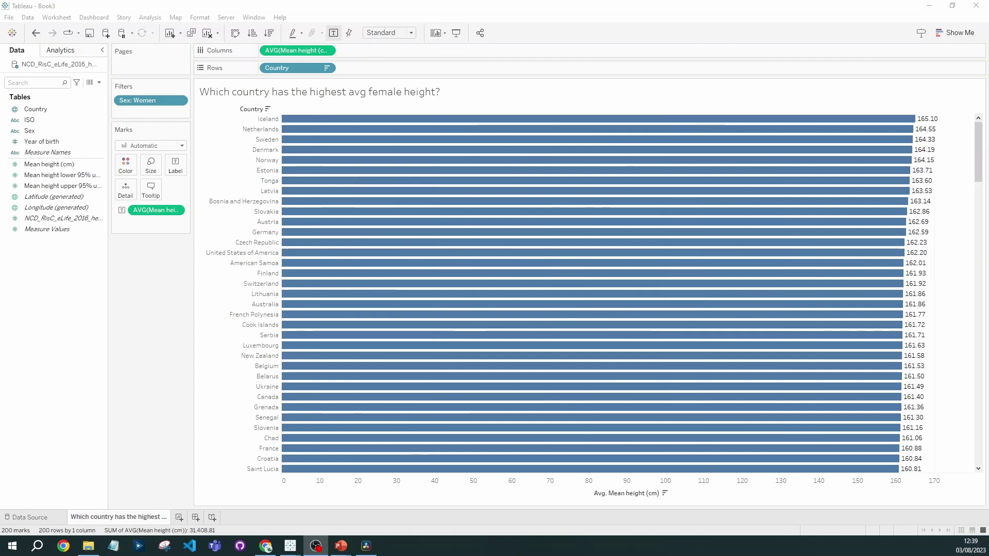
Add a new worksheet and name it "Exercise 1: which year has the highest avg male height in the UK?"
click(179, 517)
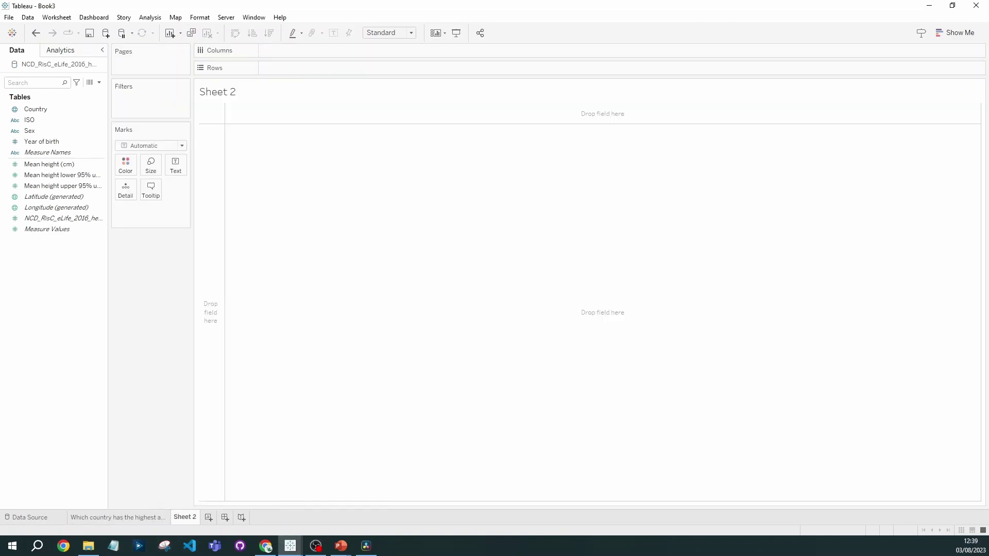
double_click(185, 517)
key(ctrl+v)
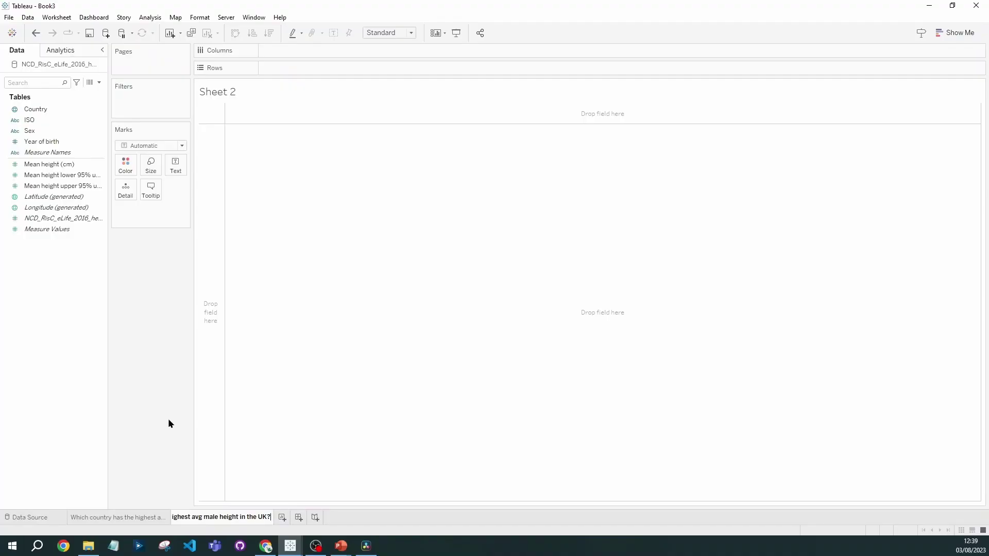
key(Return)
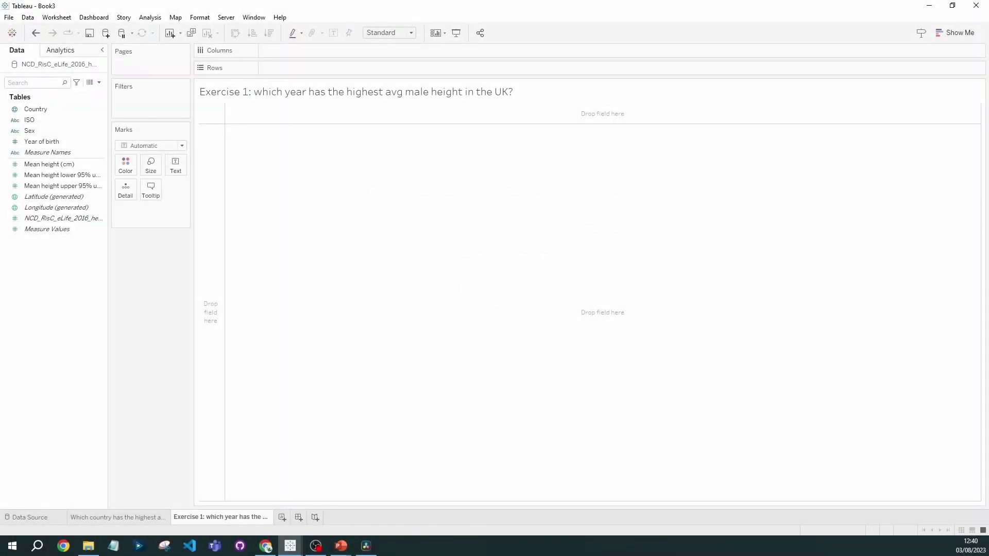
Build a bar chart with Year of birth on Rows and average Mean height (cm) on Columns, sorted descending by height
drag(56, 142, 315, 69)
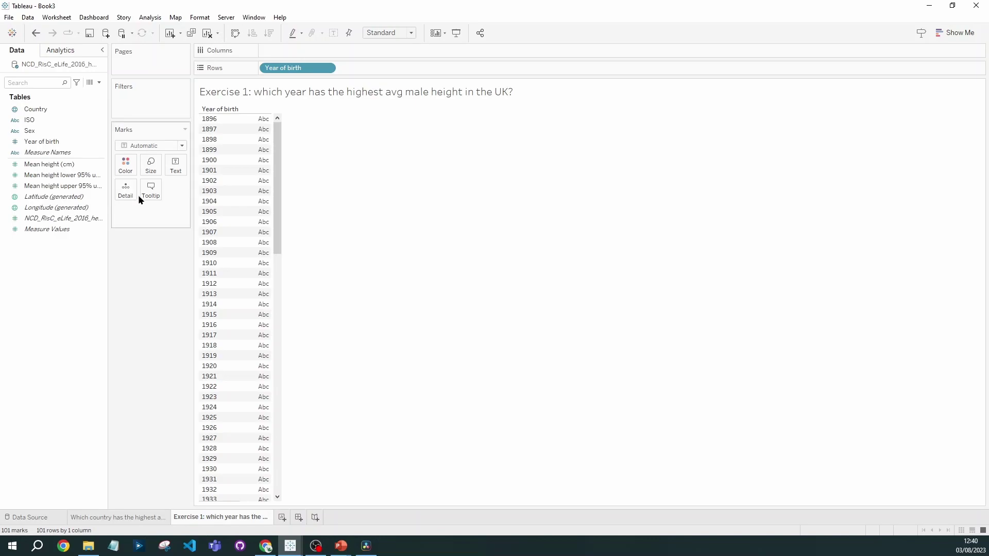
click(60, 165)
drag(57, 164, 302, 49)
click(447, 227)
click(510, 354)
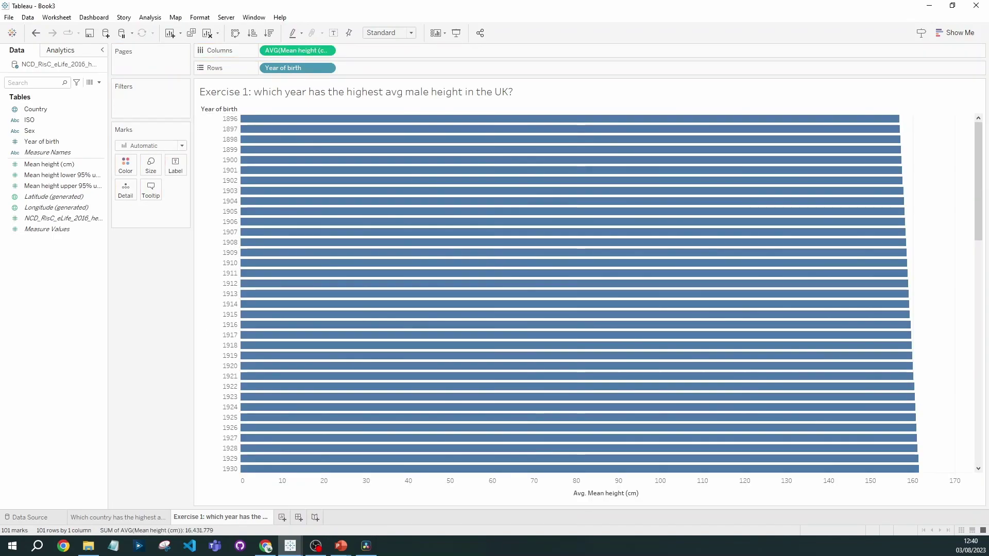
click(605, 110)
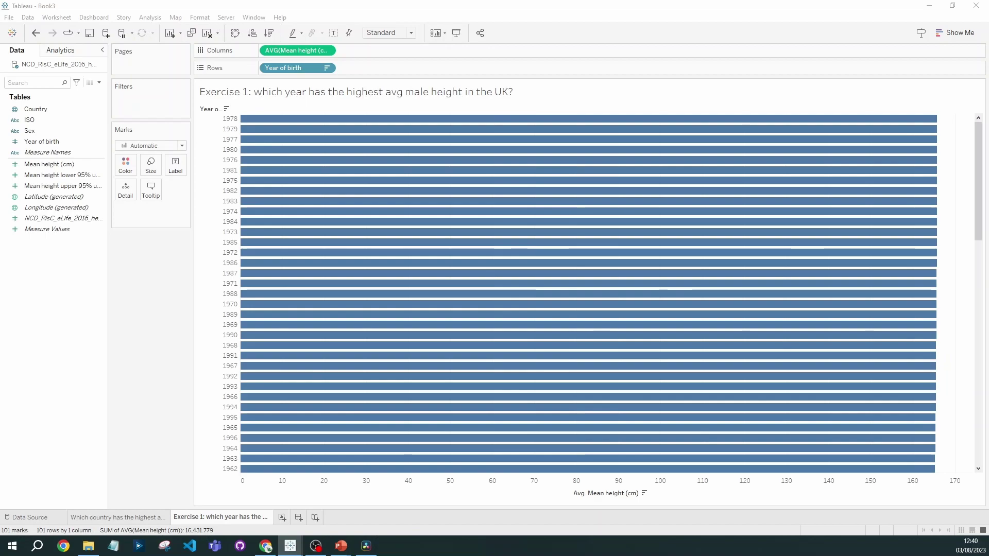
Label the bars with the average mean height, formatted as a custom number with three decimal places
drag(298, 50, 178, 165)
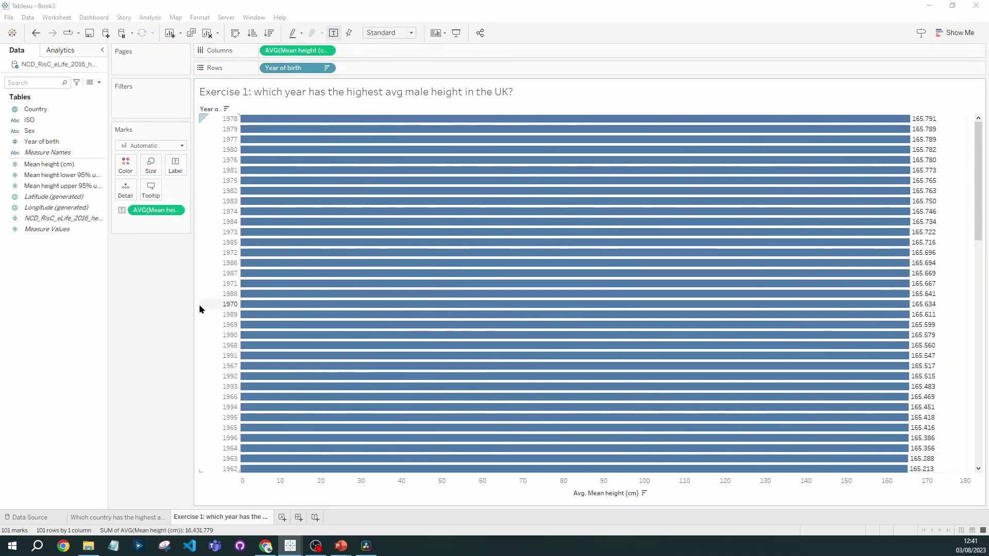
right_click(152, 209)
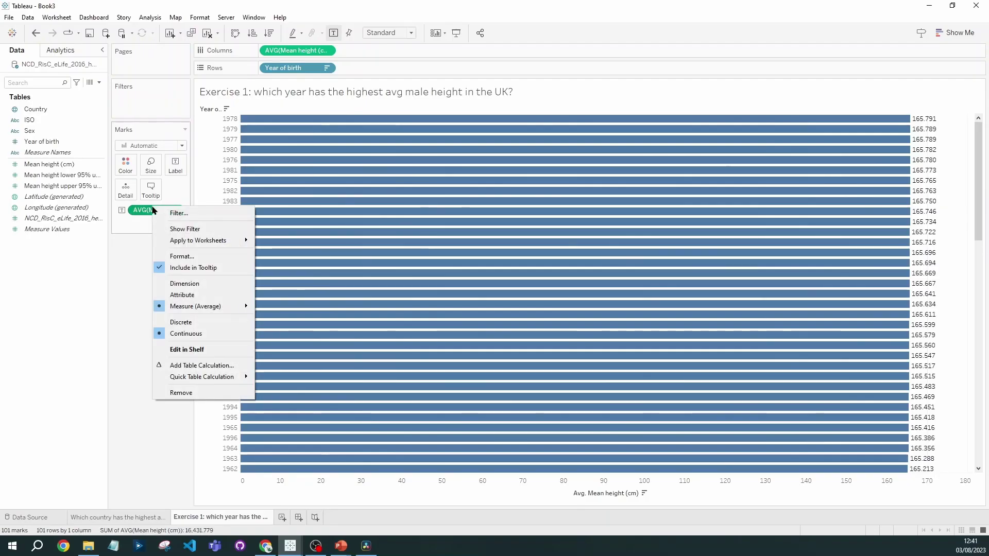
click(198, 255)
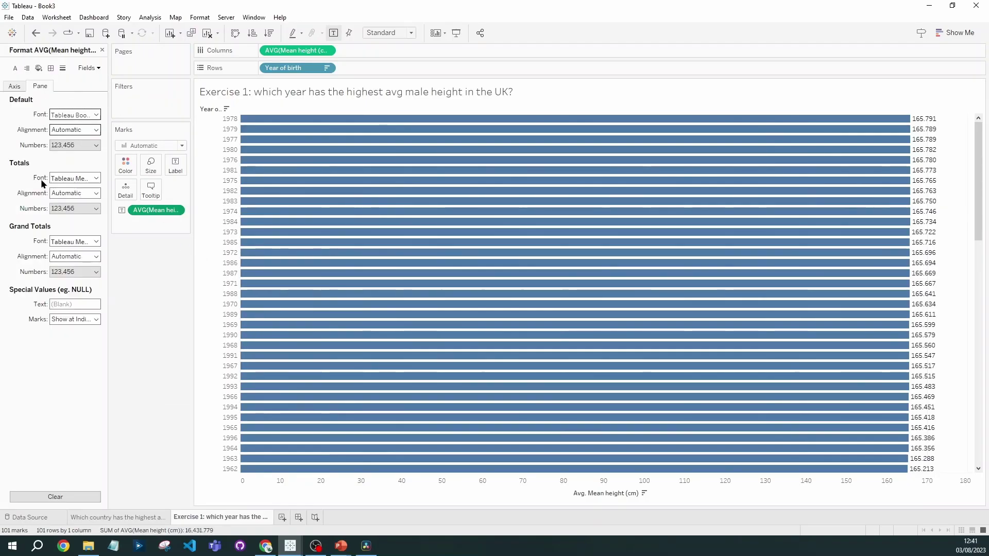
click(85, 145)
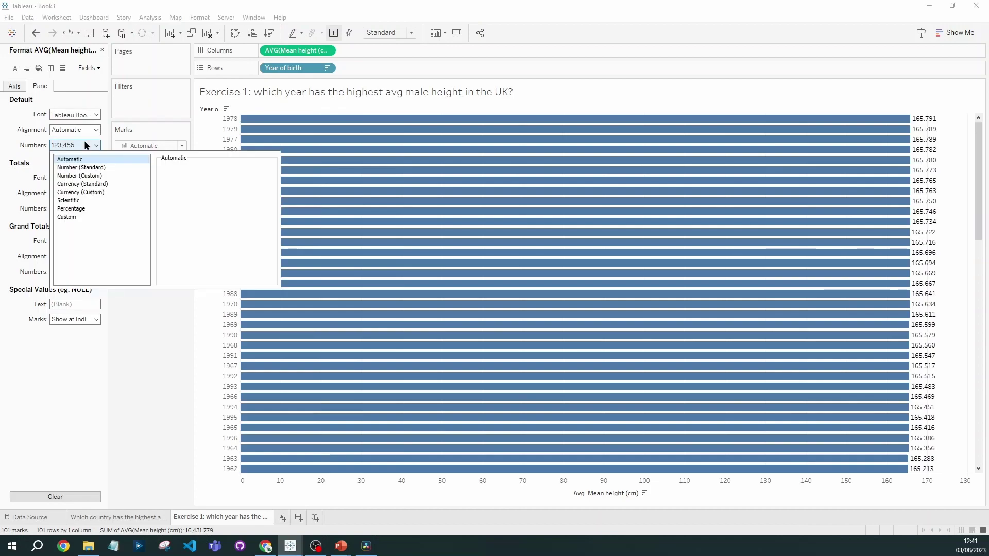
click(97, 175)
click(189, 182)
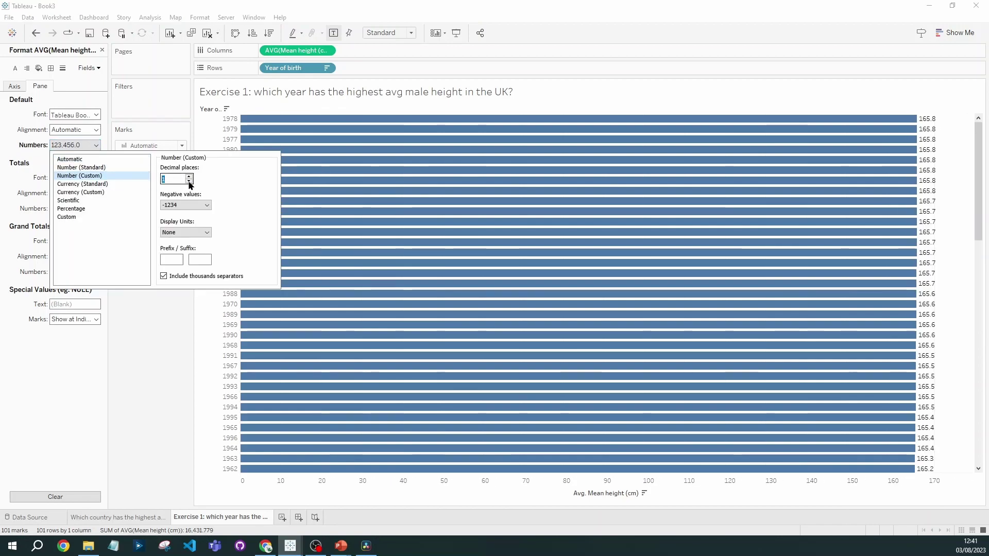
click(190, 178)
click(189, 178)
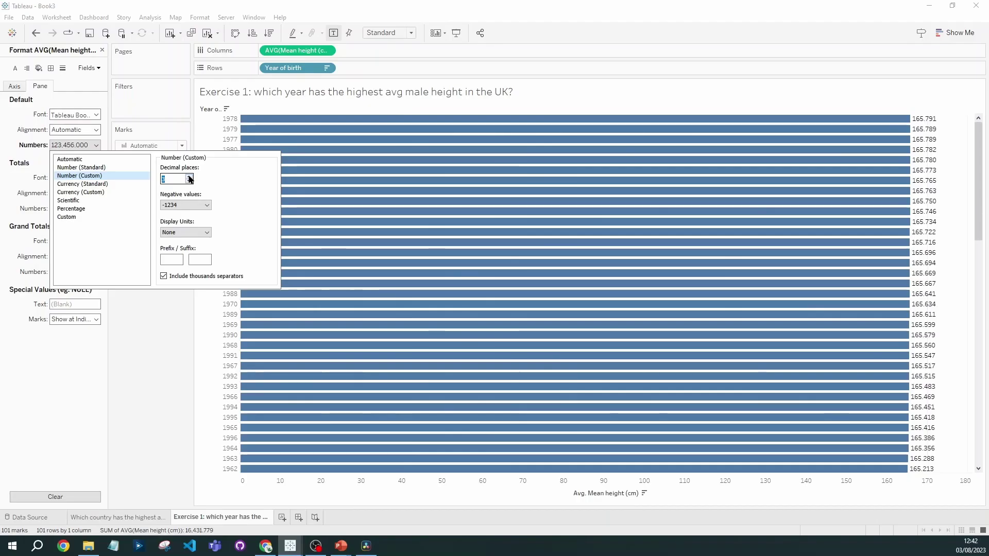
click(154, 311)
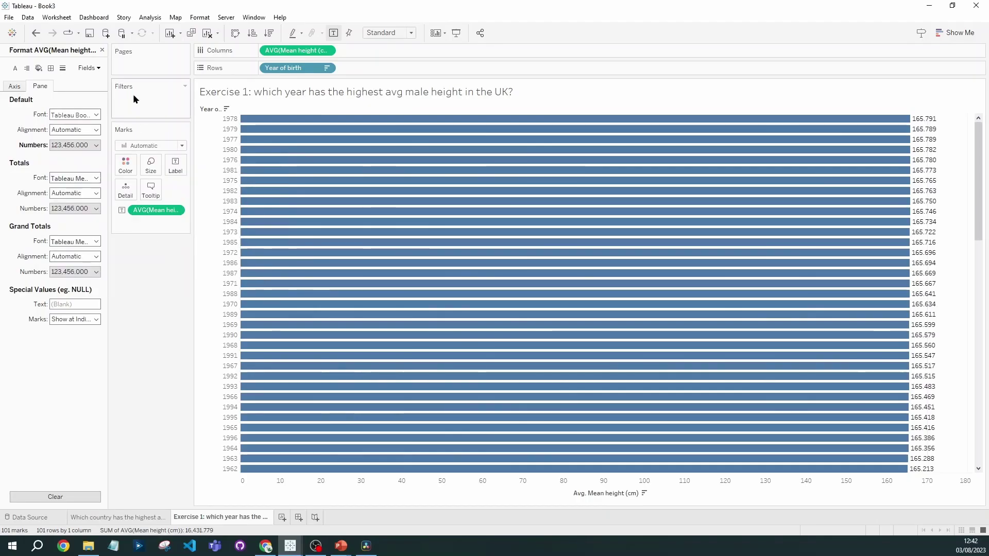
click(102, 51)
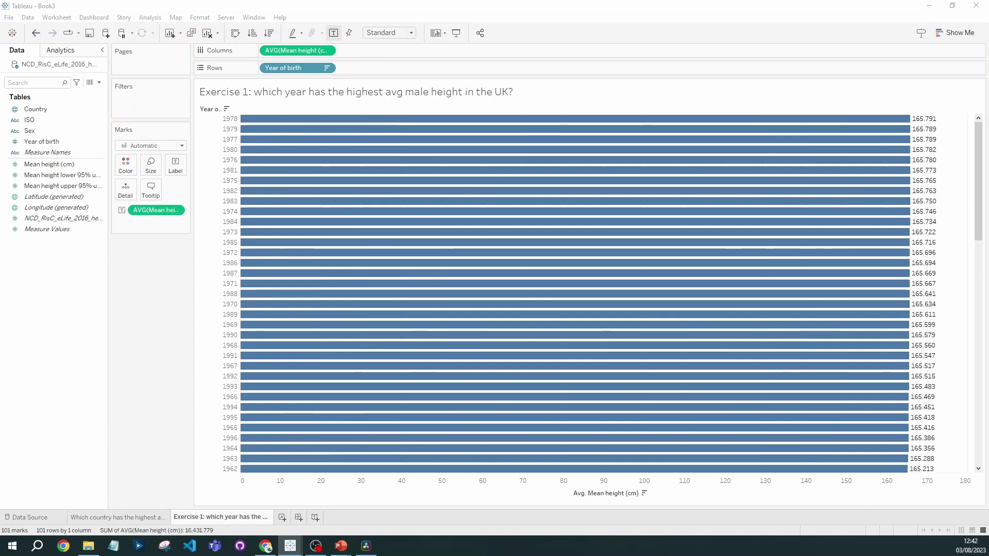
Filter the year of birth chart by Sex to include only Men
drag(29, 131, 131, 103)
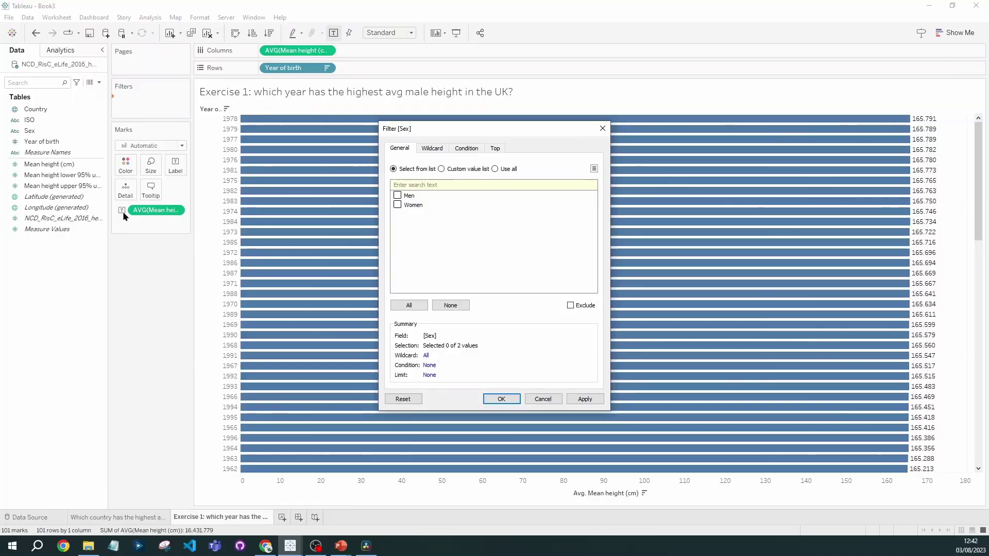
click(397, 195)
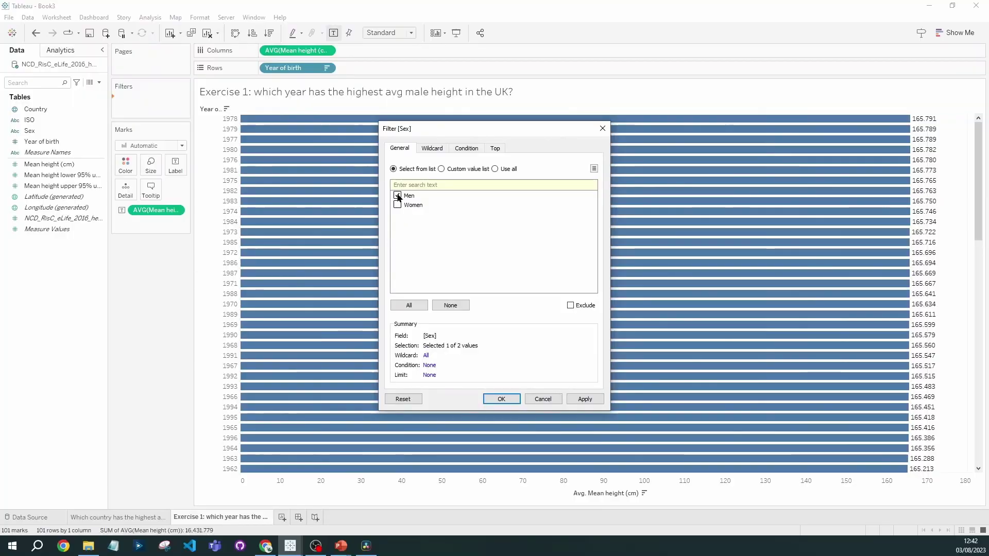
click(585, 400)
click(496, 399)
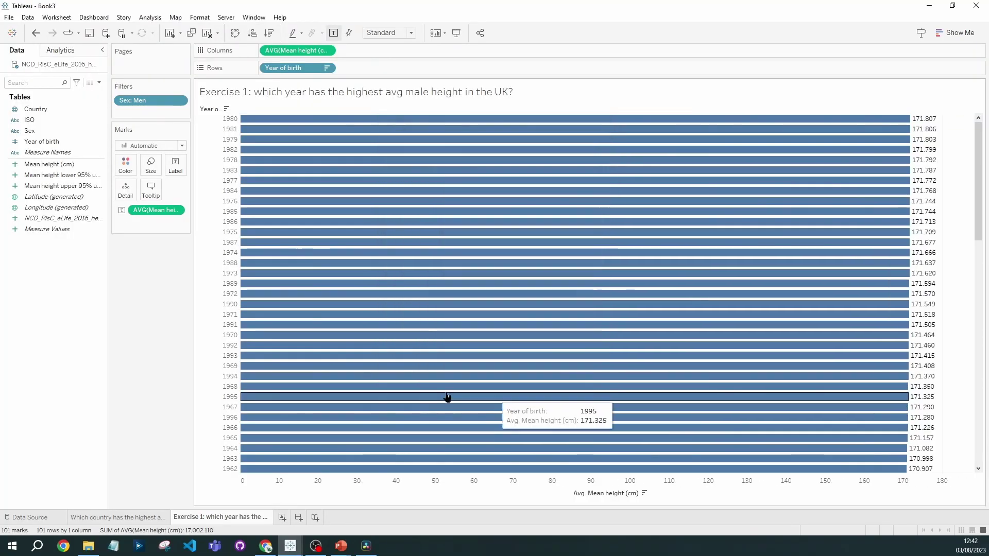
Add a Country filter that includes only United Kingdom, finding it by searching for "uni"
drag(36, 109, 136, 115)
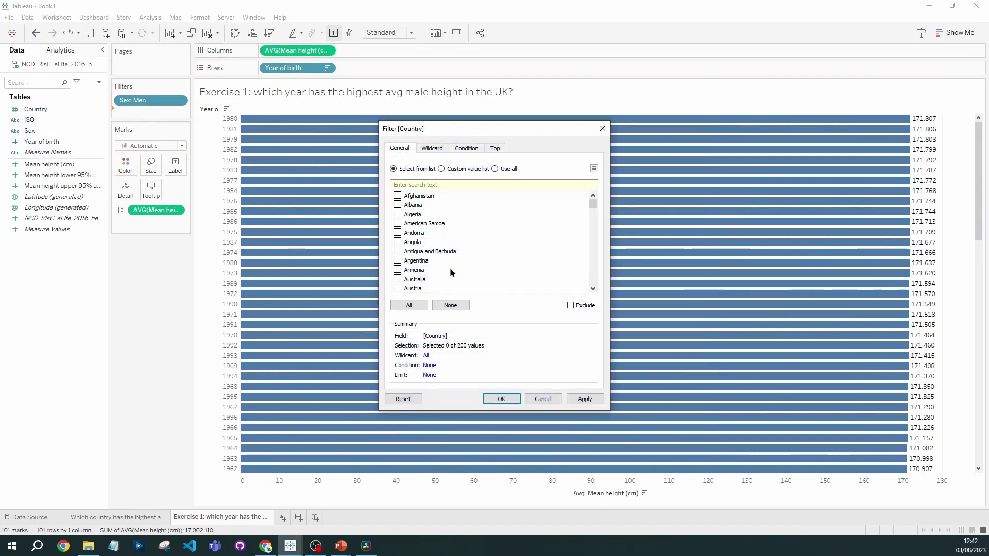
scroll(458, 220, down, 4)
scroll(458, 221, up, 4)
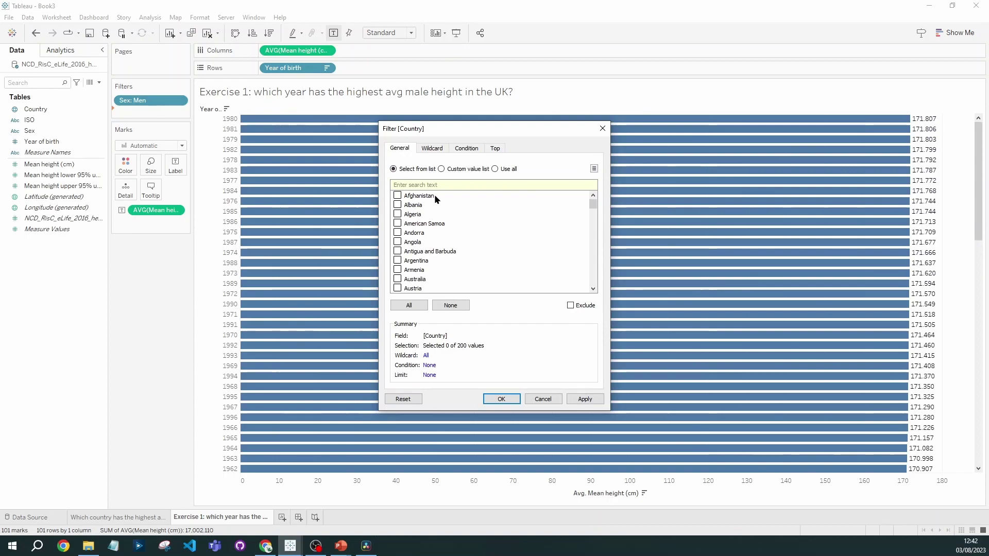
text(uni)
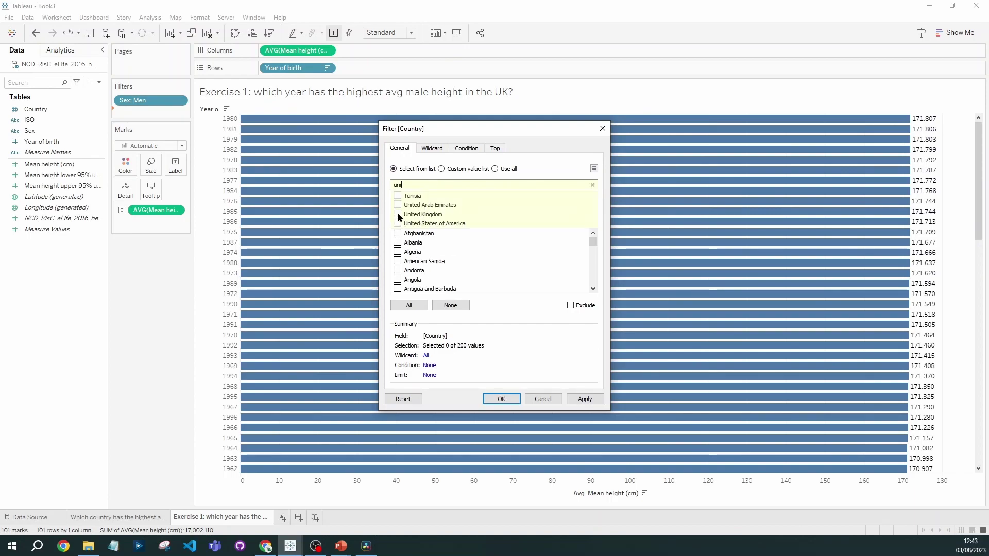
click(399, 215)
click(584, 399)
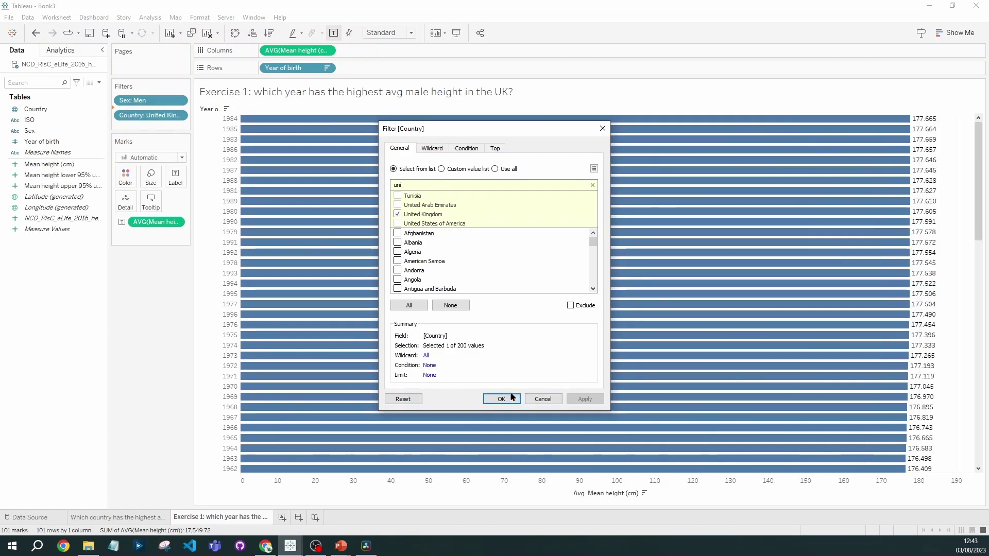
Apply the Country filter limited to United Kingdom
click(501, 399)
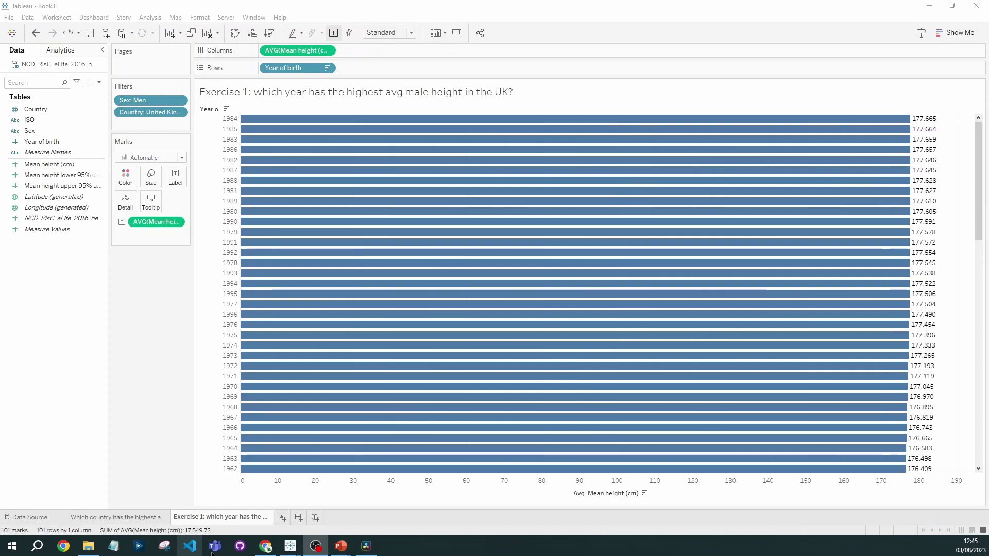
Add a new worksheet and name it "Avg height by country"
click(283, 518)
double_click(287, 518)
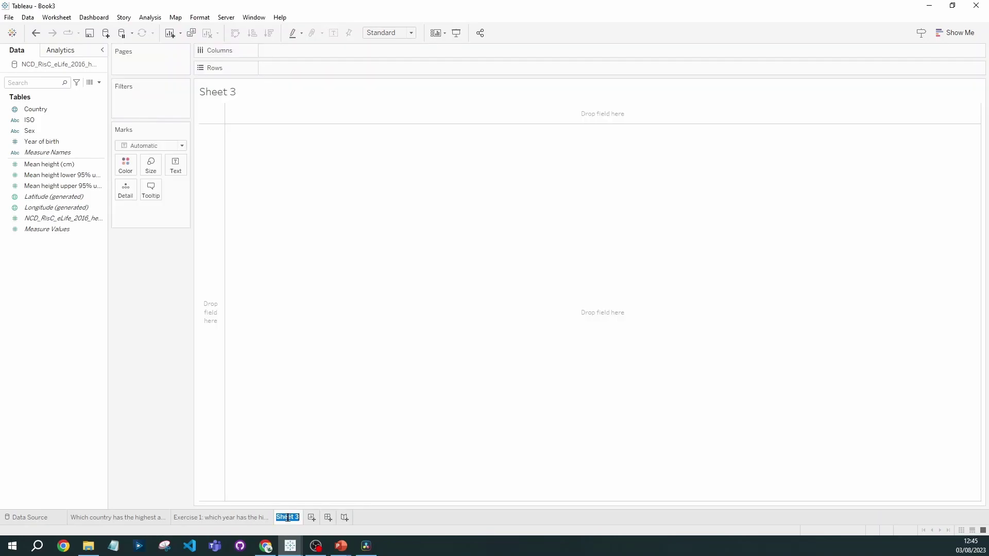
text(Avg height by country)
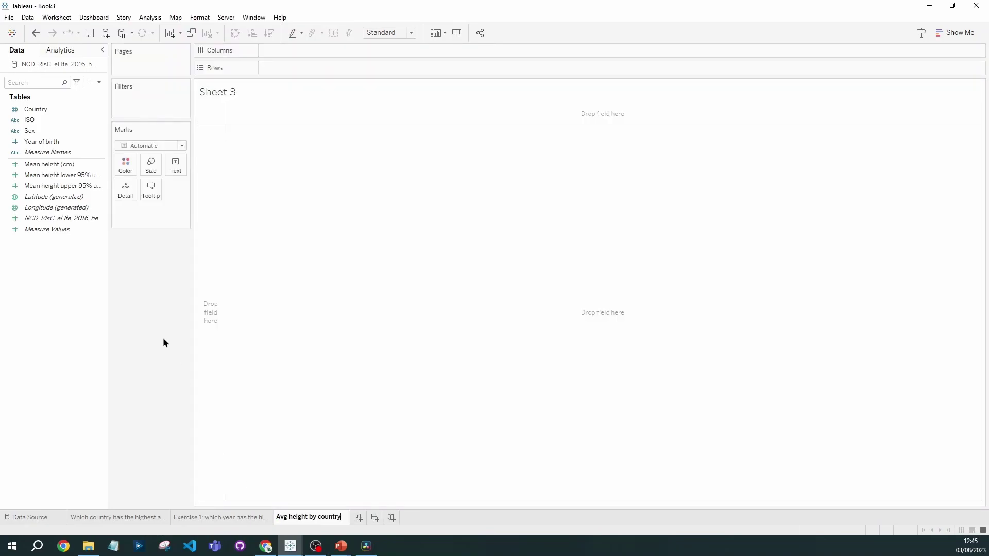
key(Return)
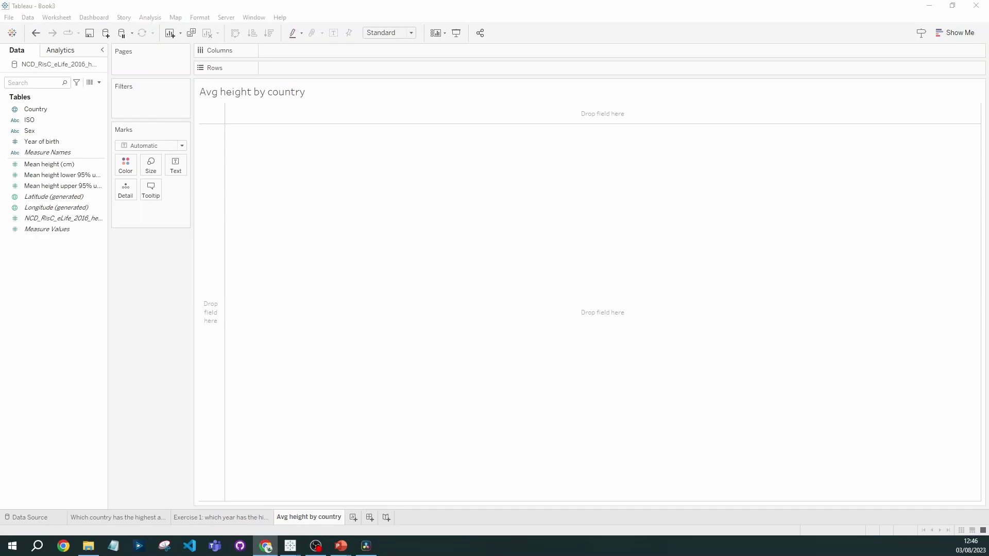
Build a world map of Country with marks sized by the average of Mean height (cm)
double_click(43, 113)
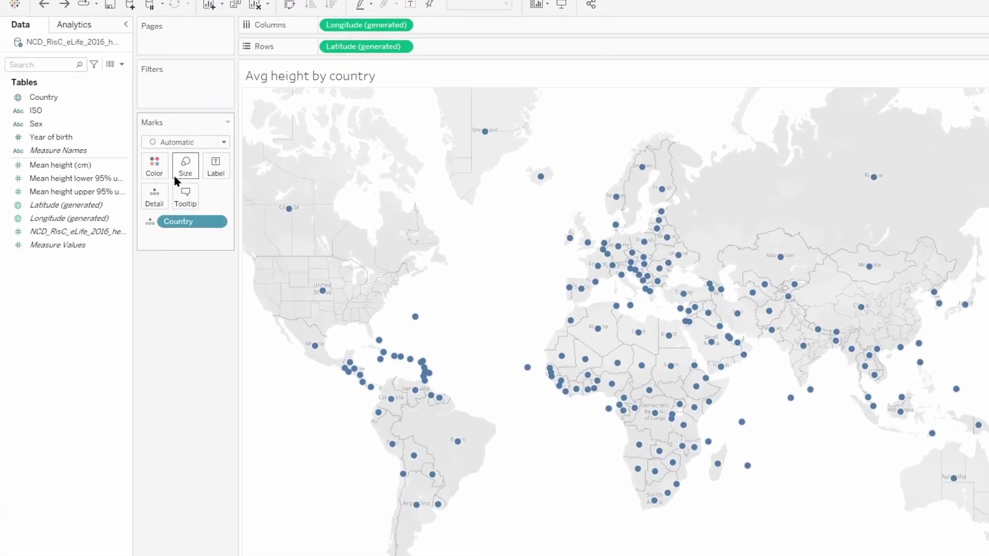
click(35, 166)
drag(88, 168, 386, 178)
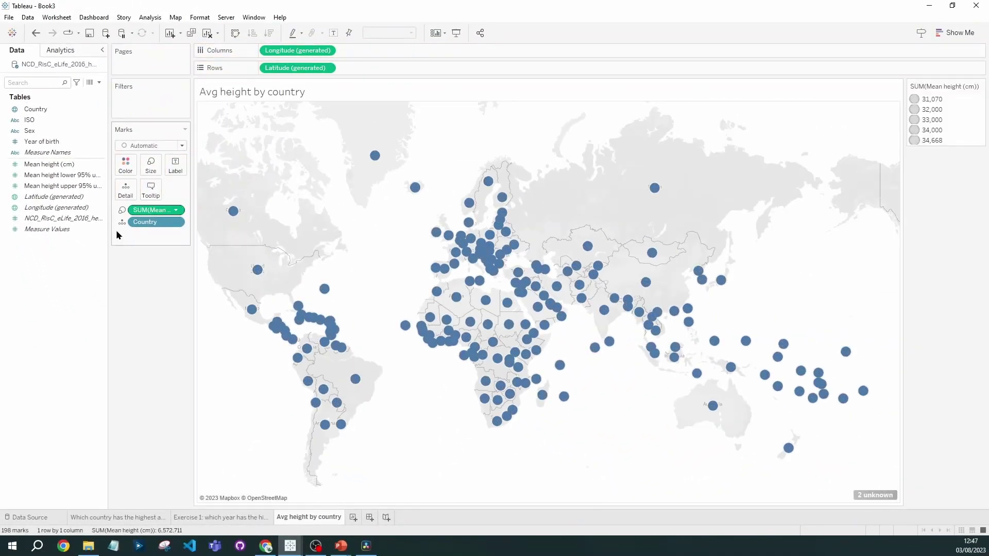
right_click(161, 210)
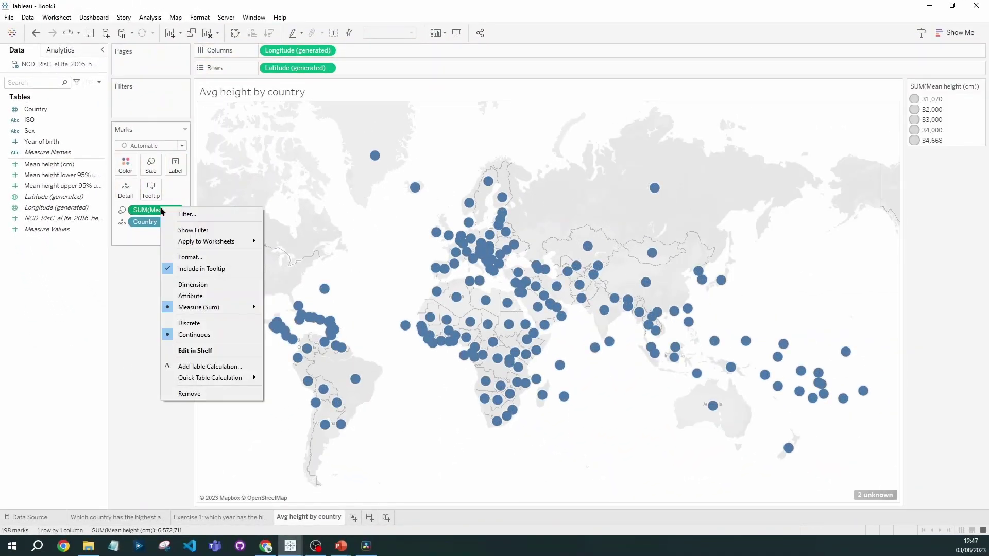
mouse_move(230, 311)
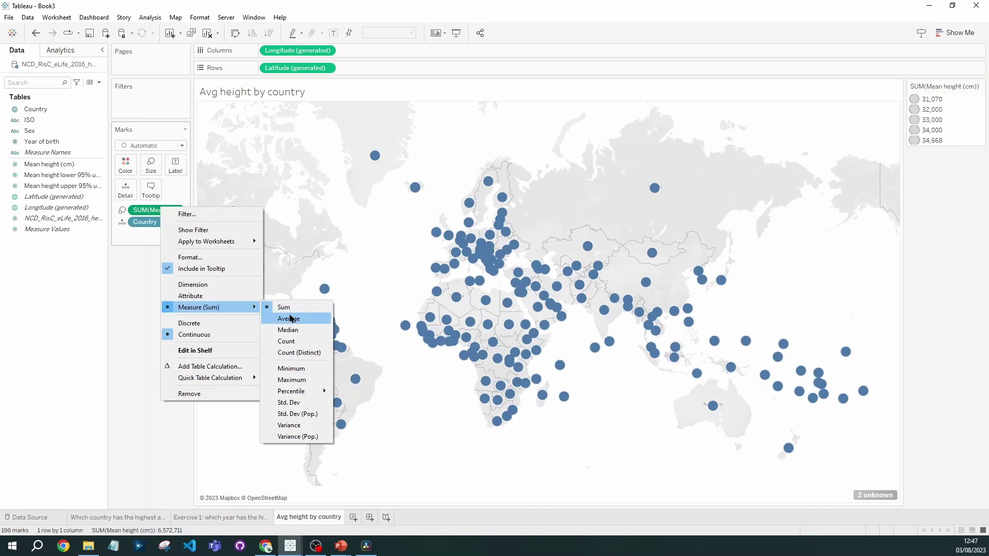
click(289, 319)
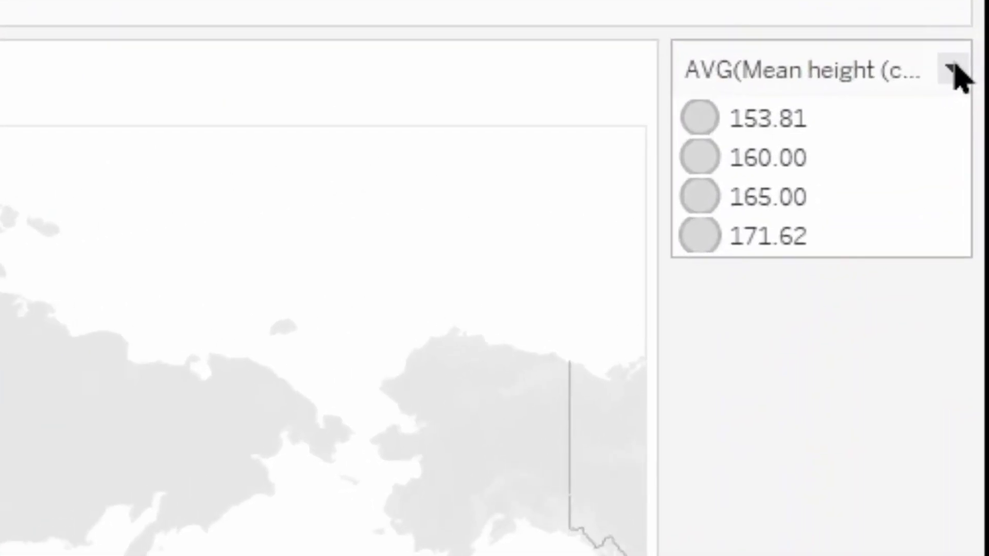
Set the map's mark sizes for average mean height to vary by range
click(980, 87)
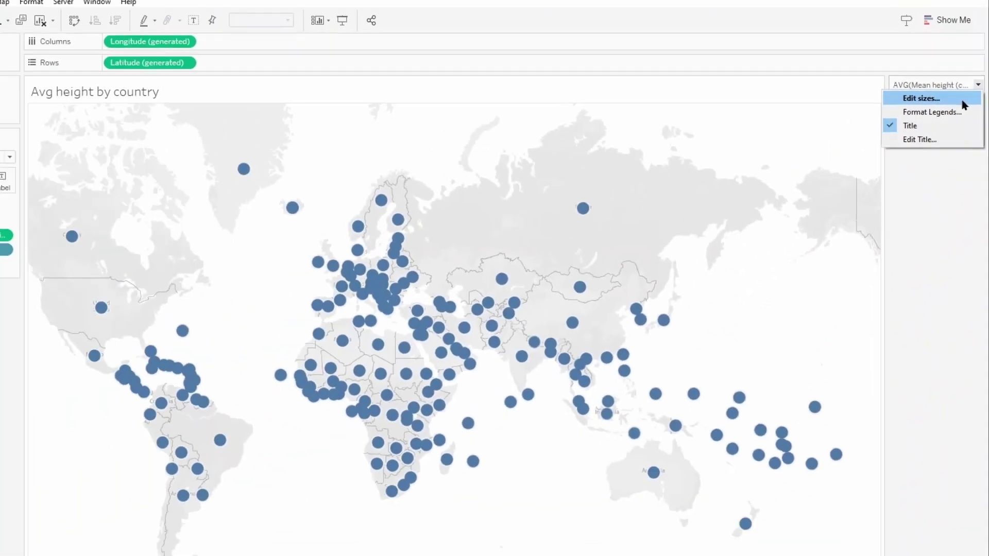
click(922, 116)
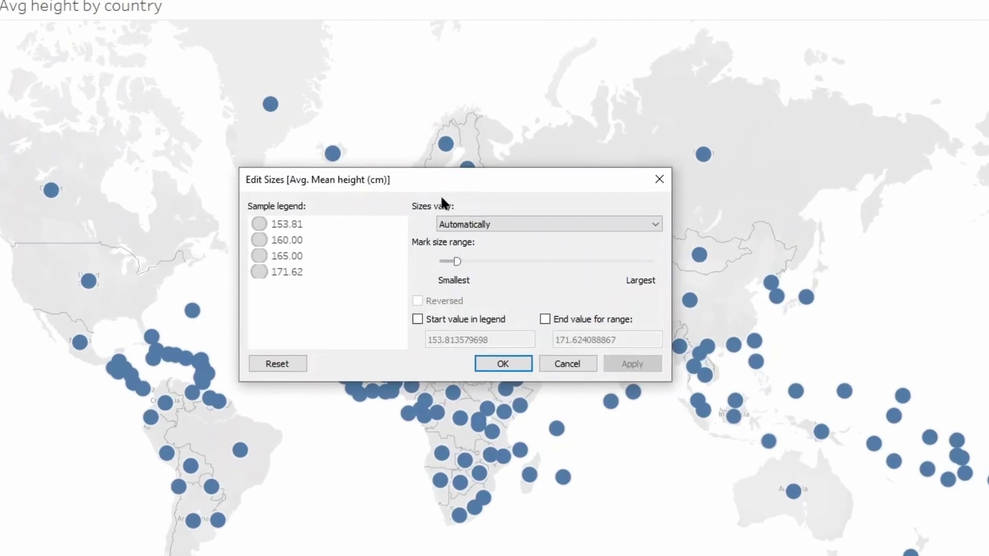
click(493, 226)
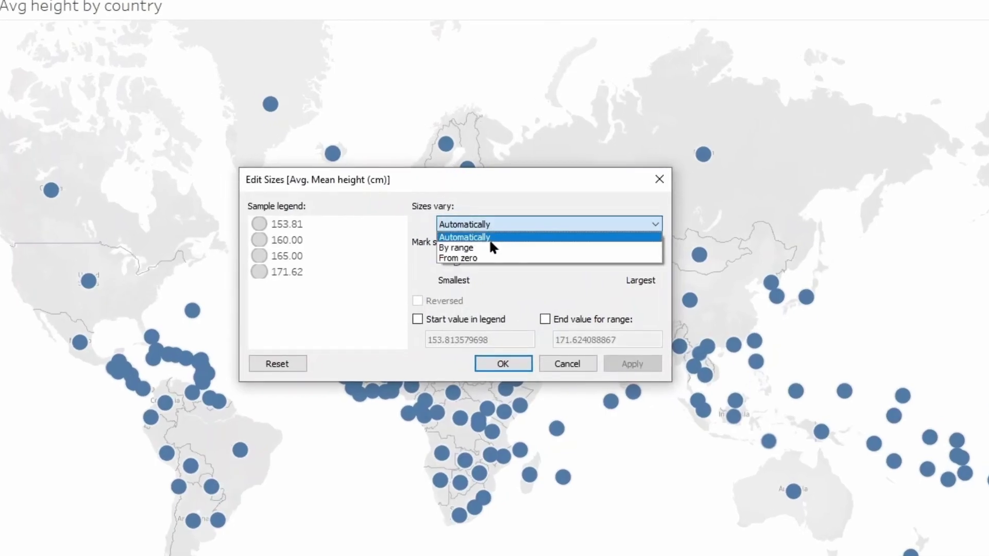
click(489, 248)
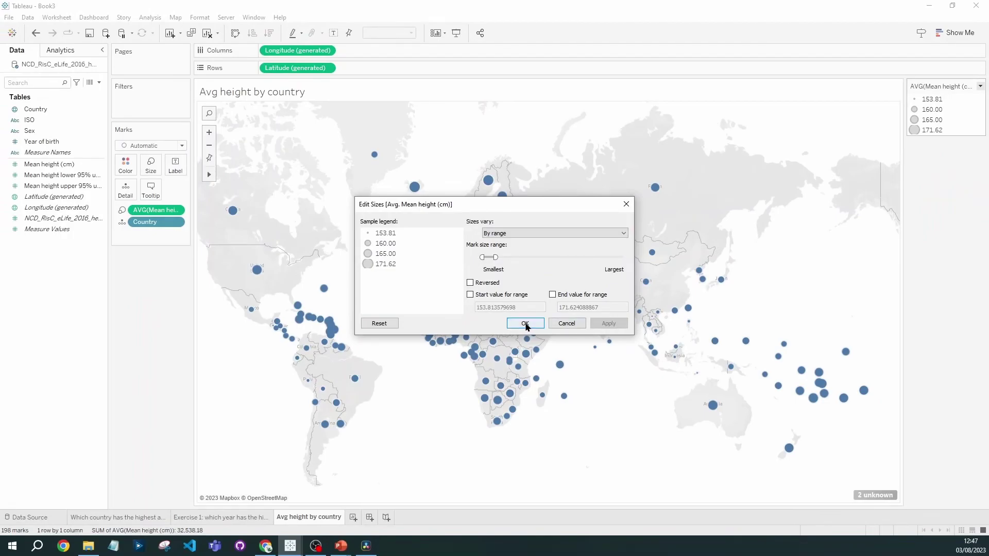
click(503, 364)
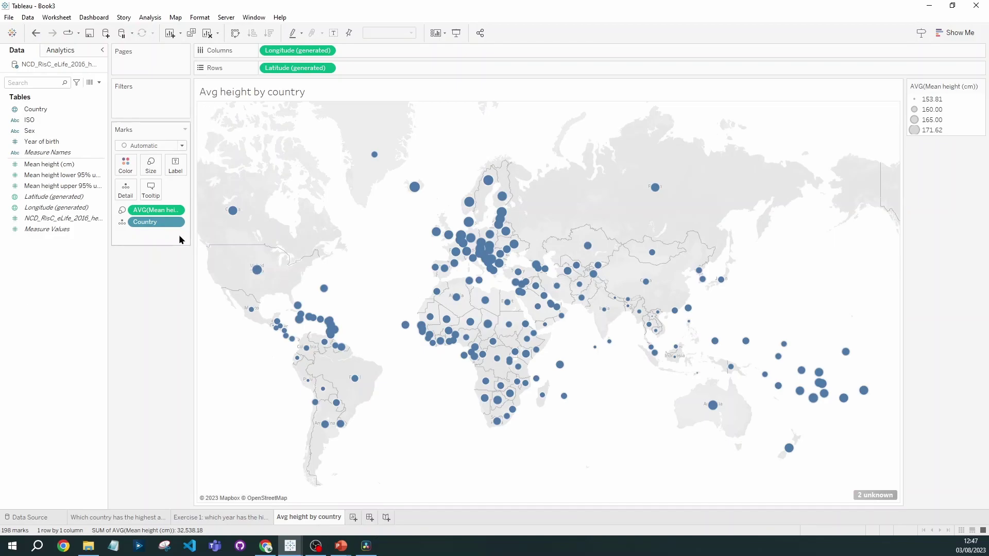
Move average Mean height (cm) from Size to Color to shade the countries on the map
drag(148, 211, 128, 165)
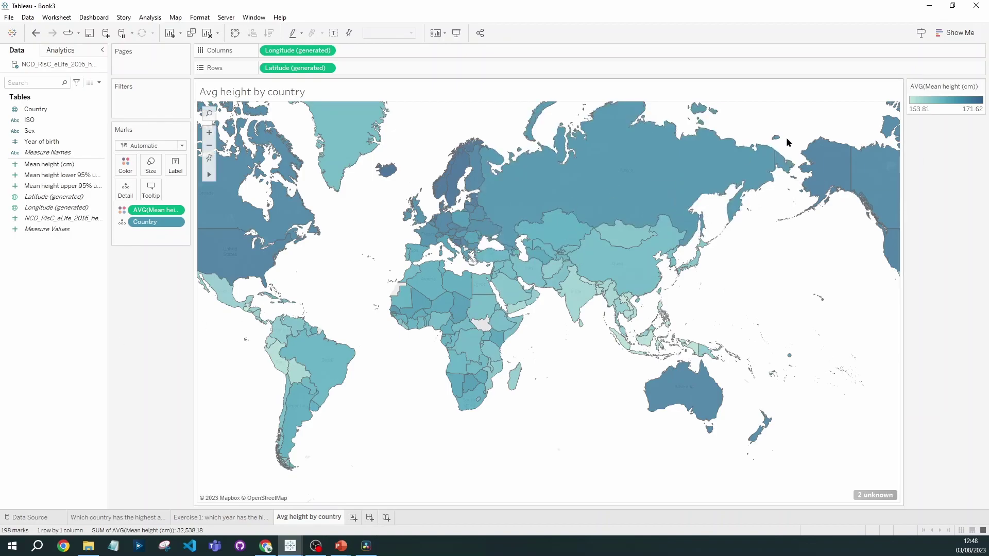
Try the Orange palette on the map's average mean height colors, and undo the palette change
click(981, 88)
click(966, 96)
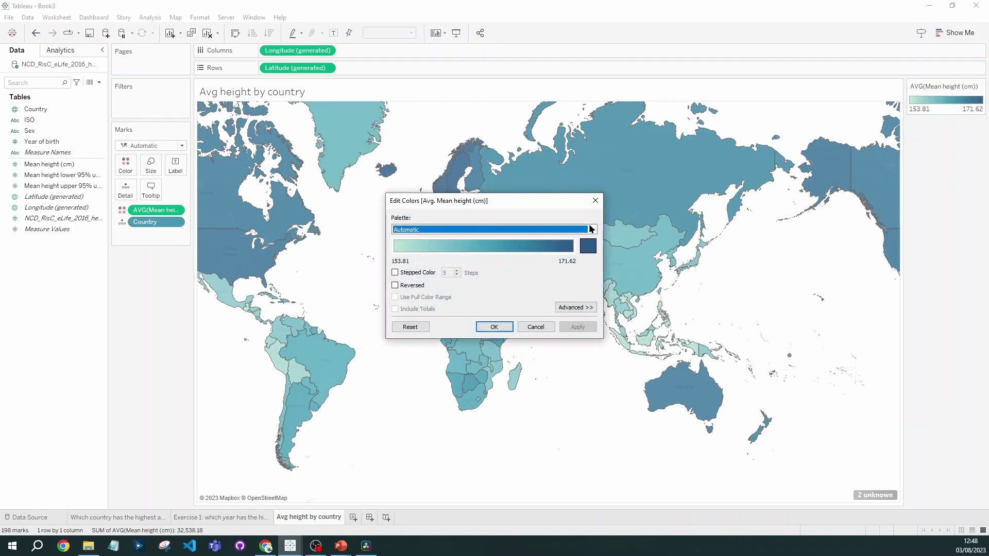
click(592, 230)
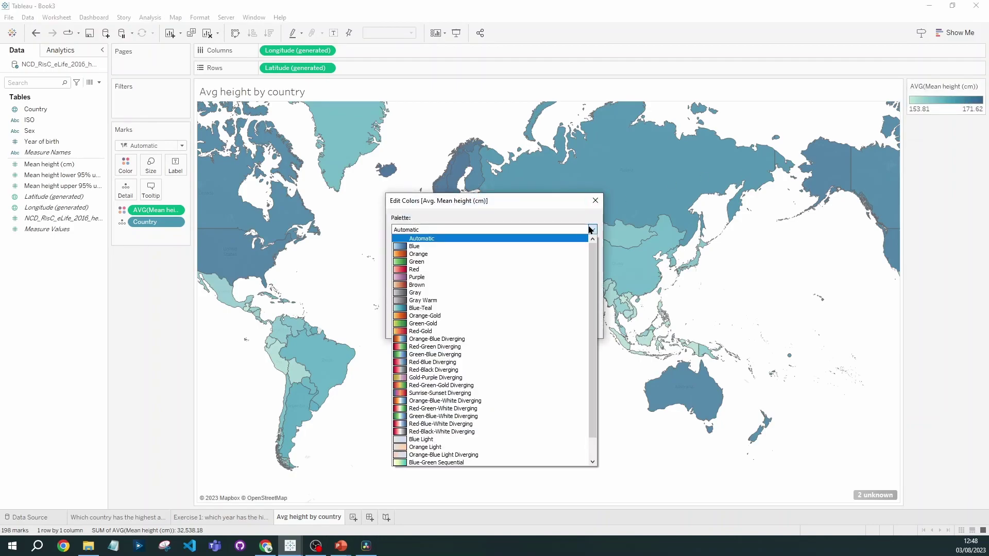
click(490, 254)
click(585, 326)
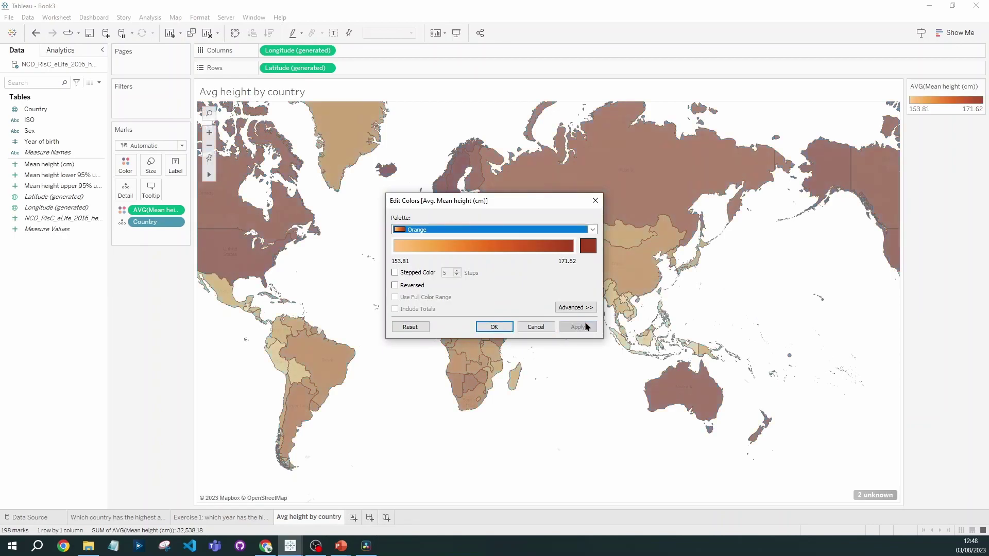
click(480, 326)
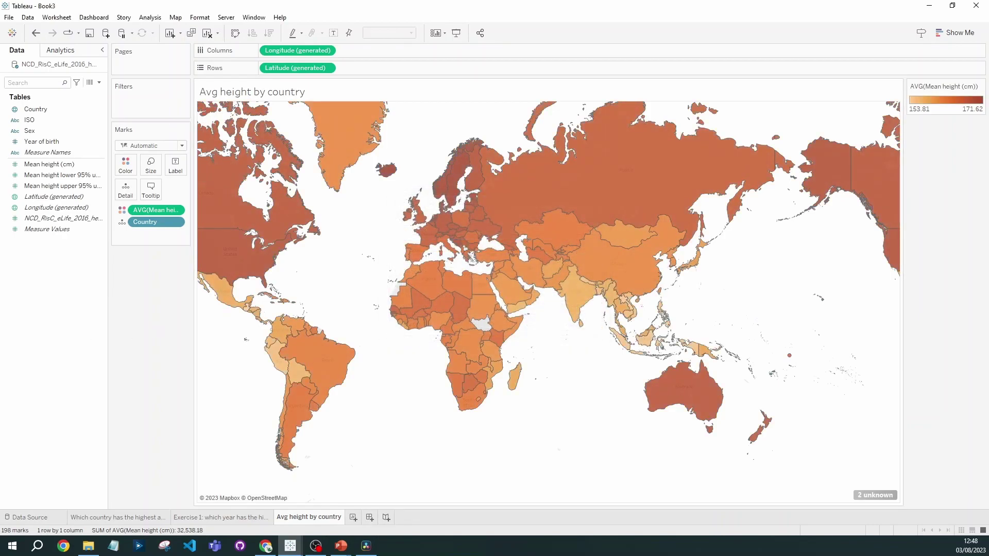
click(36, 33)
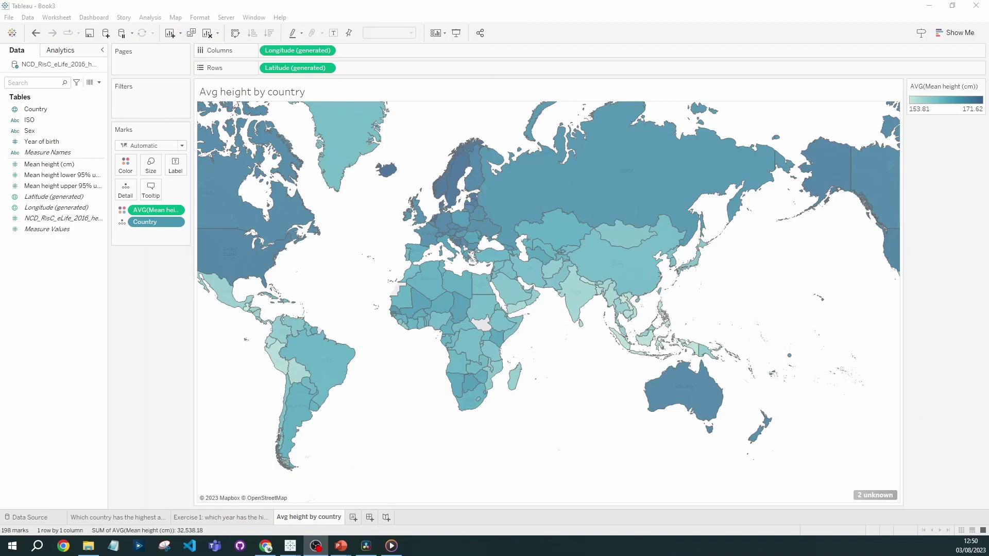
Add another worksheet and name it "Avg height by country over time"
click(353, 517)
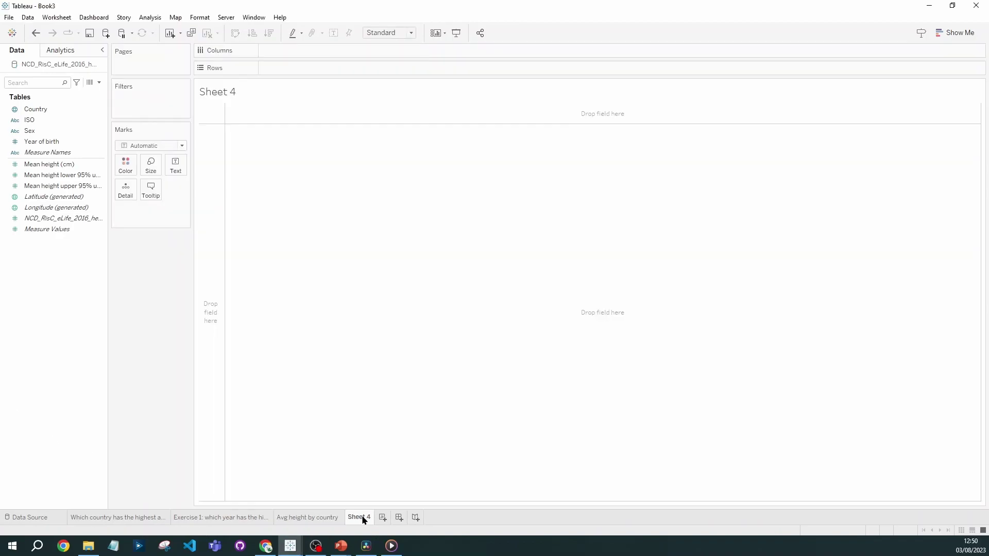
double_click(363, 518)
text(Avg height by country over time)
key(Return)
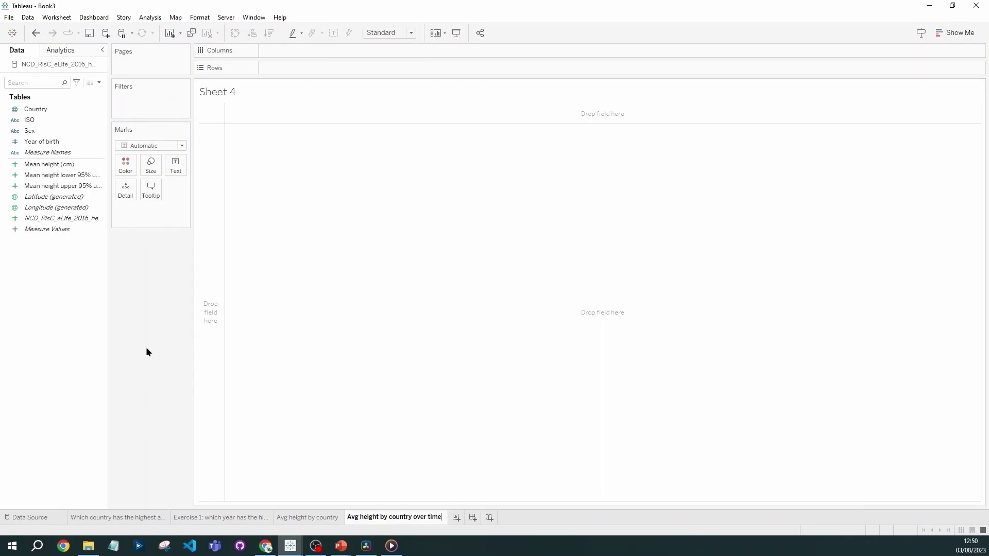
click(266, 545)
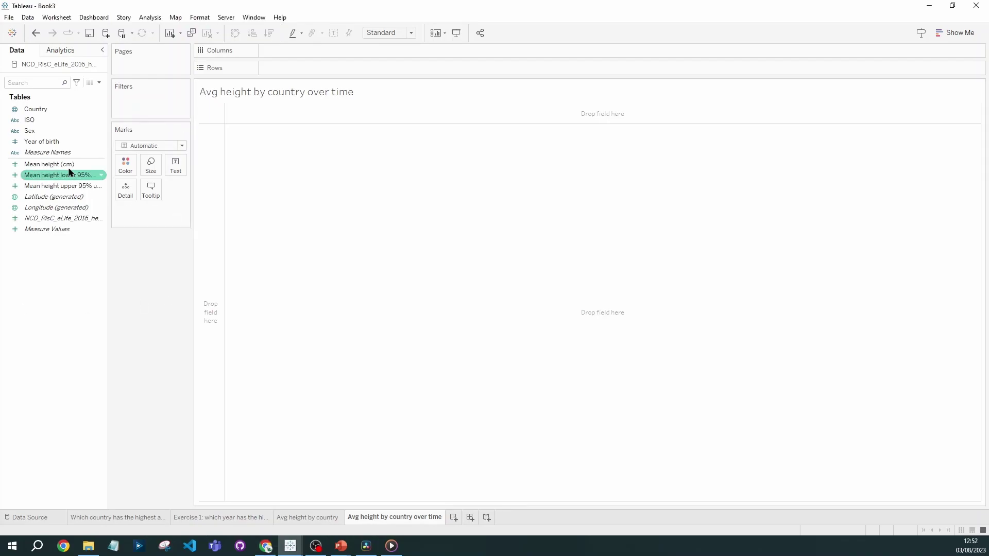
Place Year of birth on Columns and make it continuous
drag(53, 141, 291, 55)
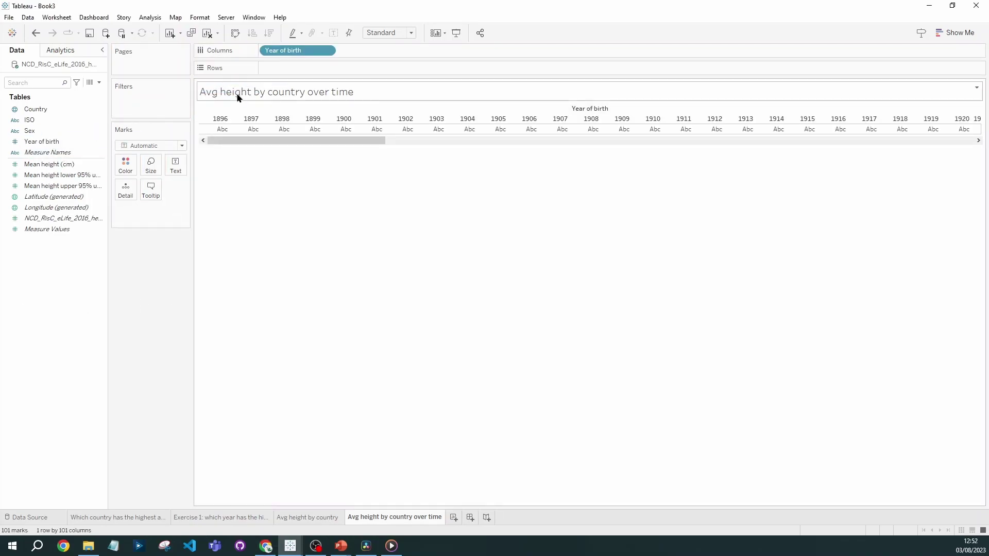
right_click(309, 51)
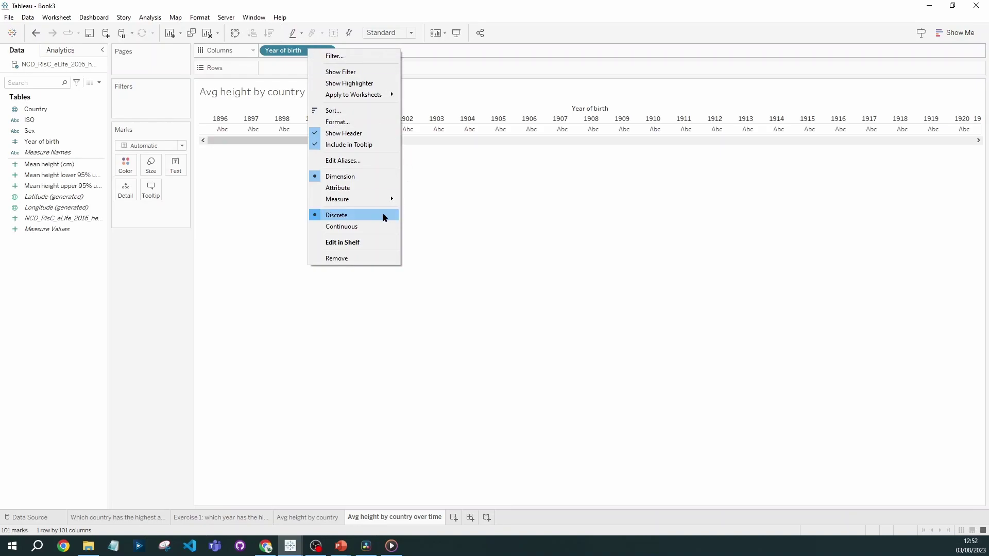
click(370, 228)
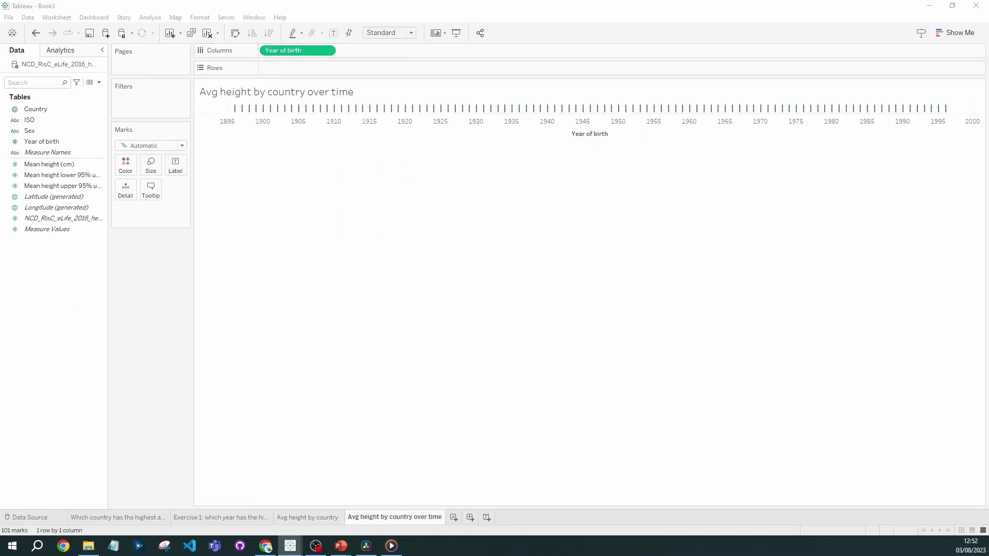
Place average Mean height (cm) on Rows and add Country as detail to draw one line per country
click(48, 164)
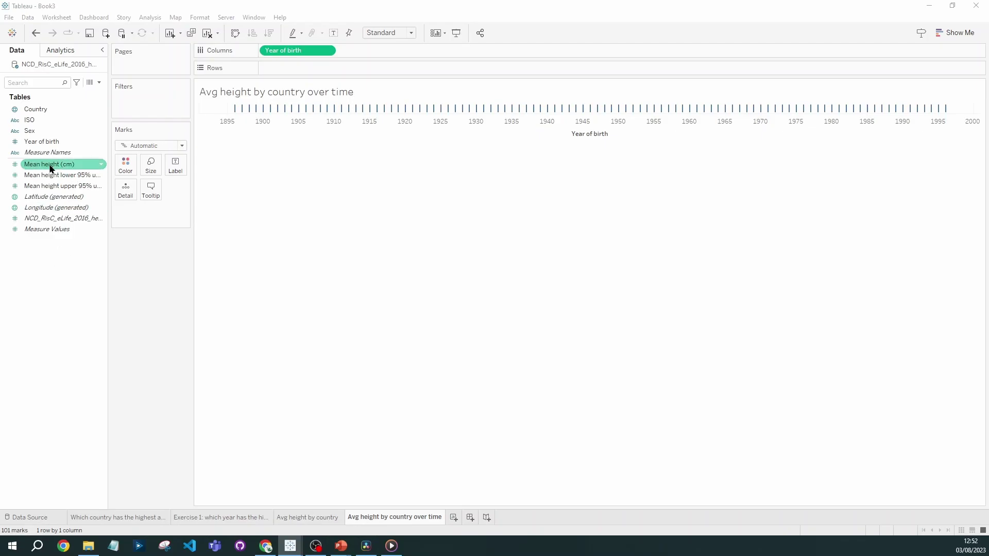
drag(48, 167, 311, 69)
double_click(479, 225)
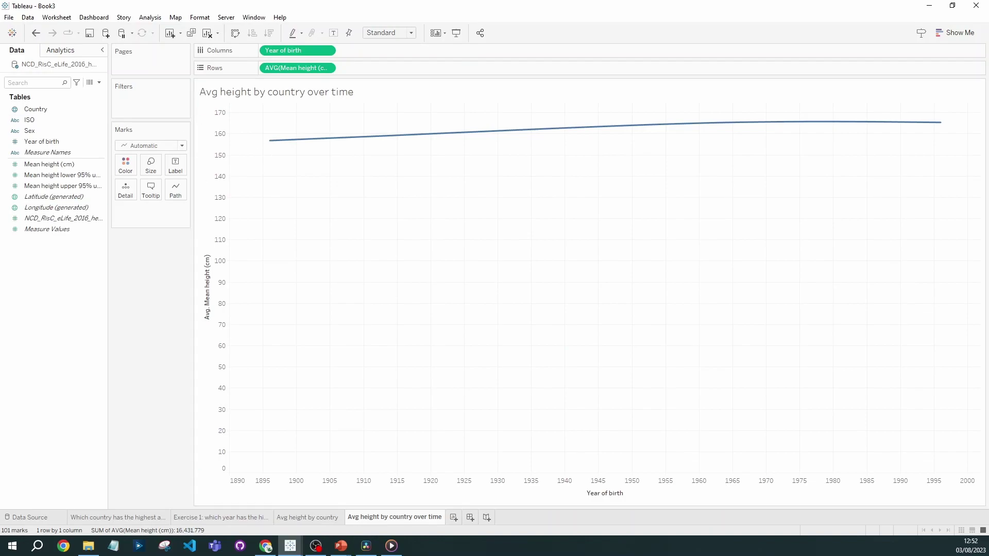
drag(36, 109, 126, 191)
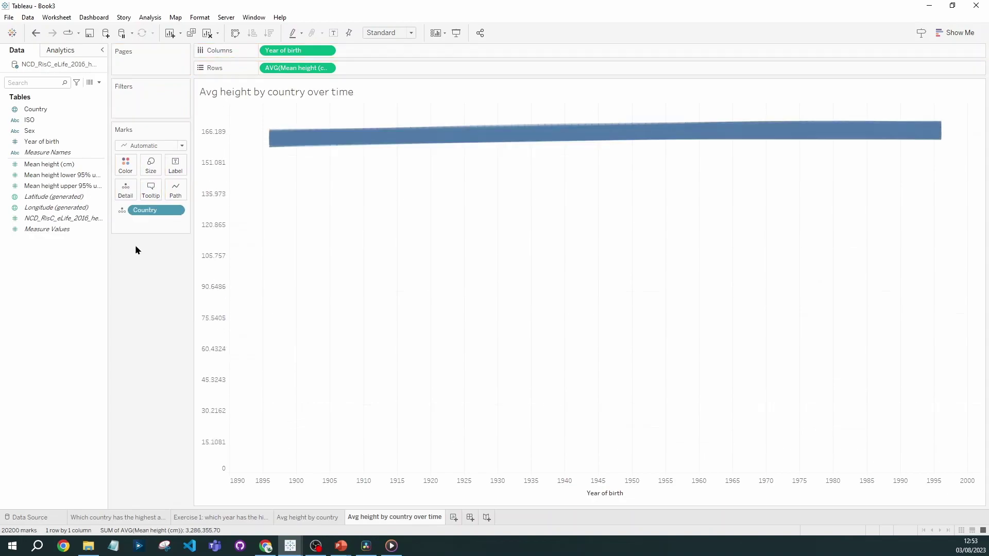
mouse_move(421, 178)
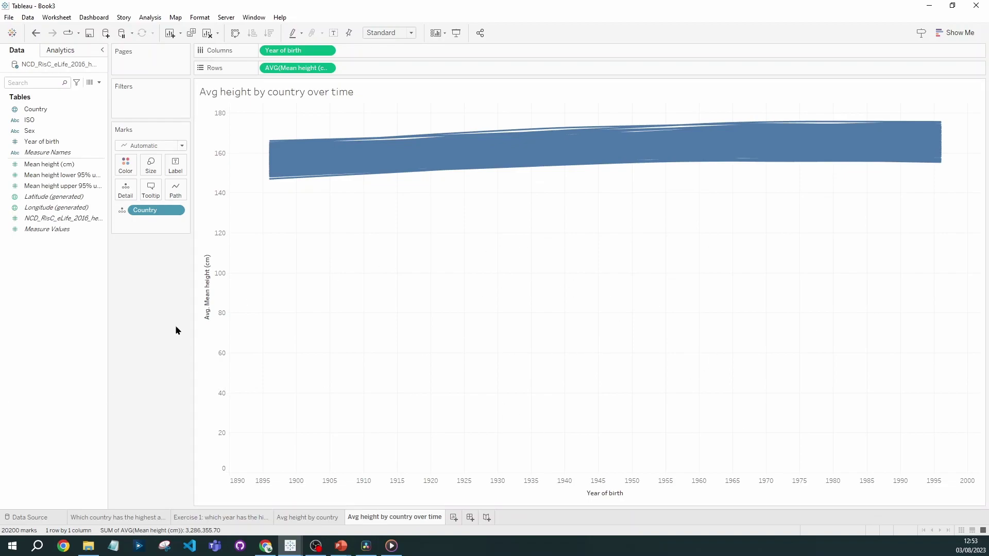
Exclude zero from the automatic range of the Avg. Mean height (cm) axis
right_click(212, 274)
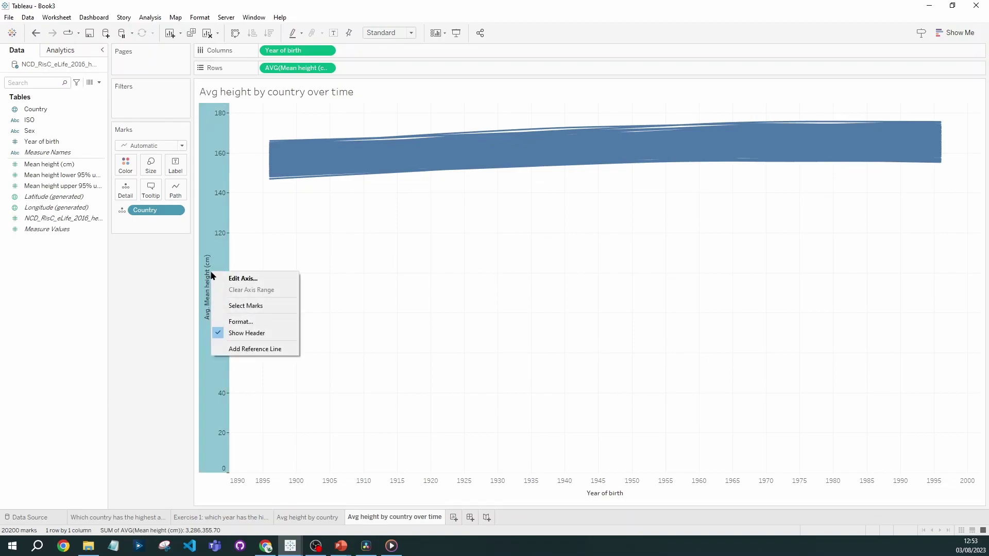
click(244, 280)
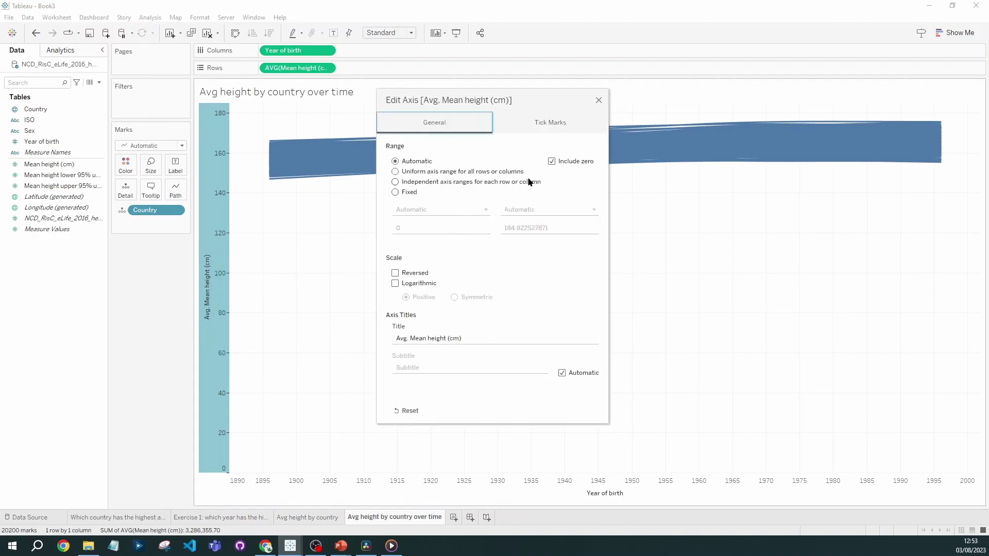
click(552, 161)
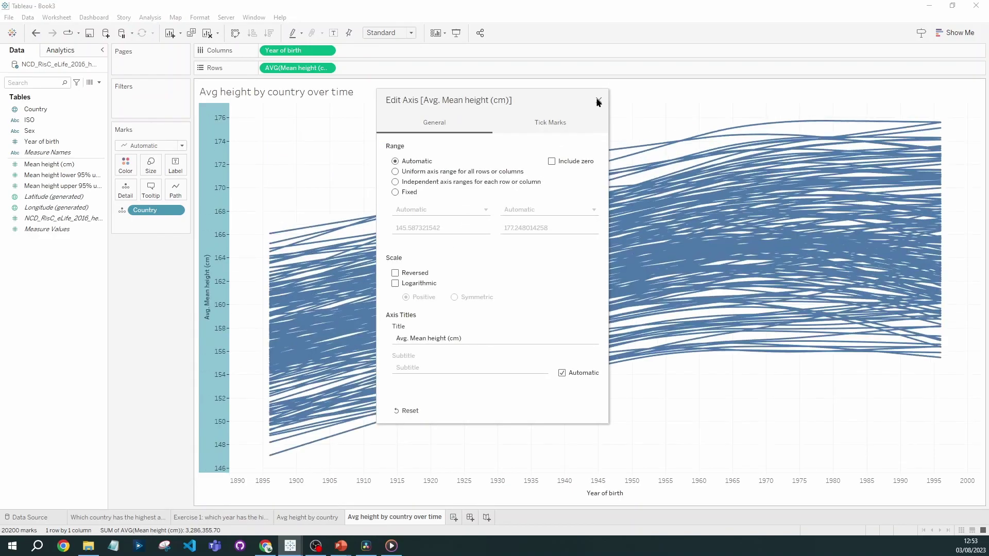
click(599, 101)
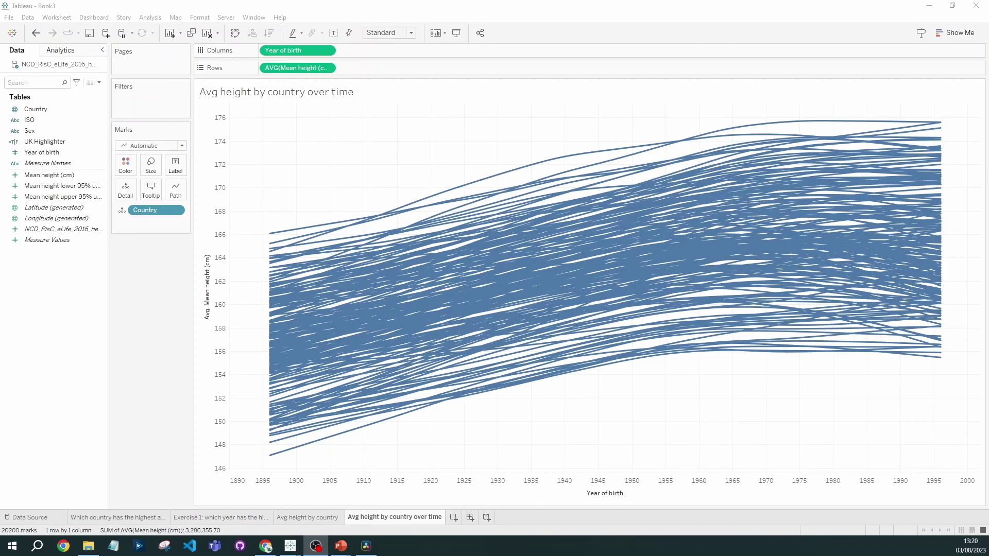
Add a new worksheet and place Year of birth on Columns as a continuous field
click(453, 517)
drag(41, 152, 303, 53)
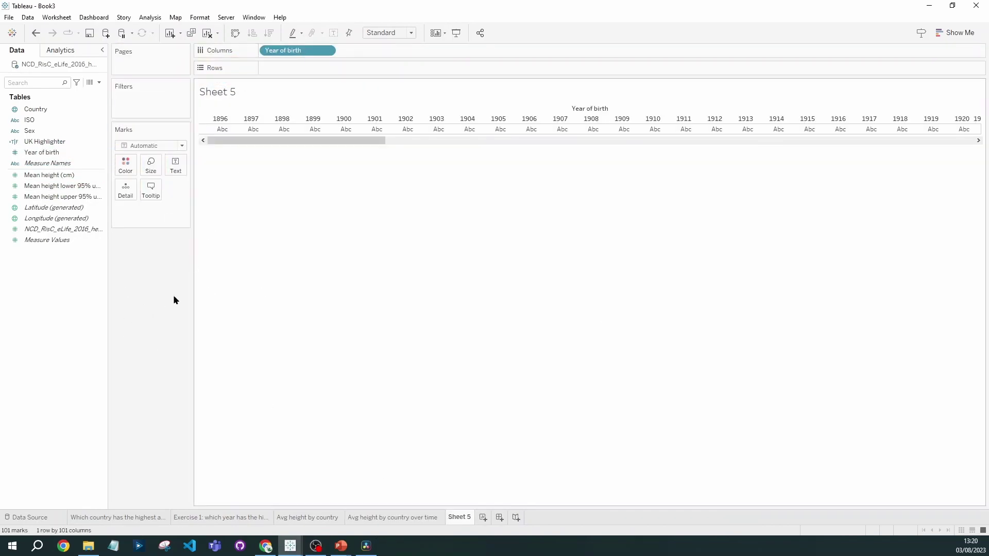
right_click(279, 52)
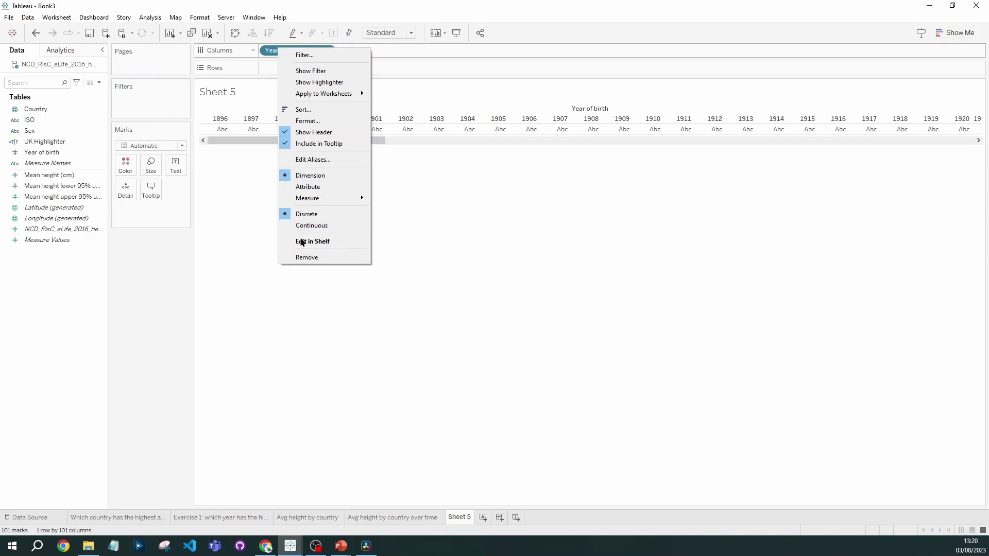
click(326, 226)
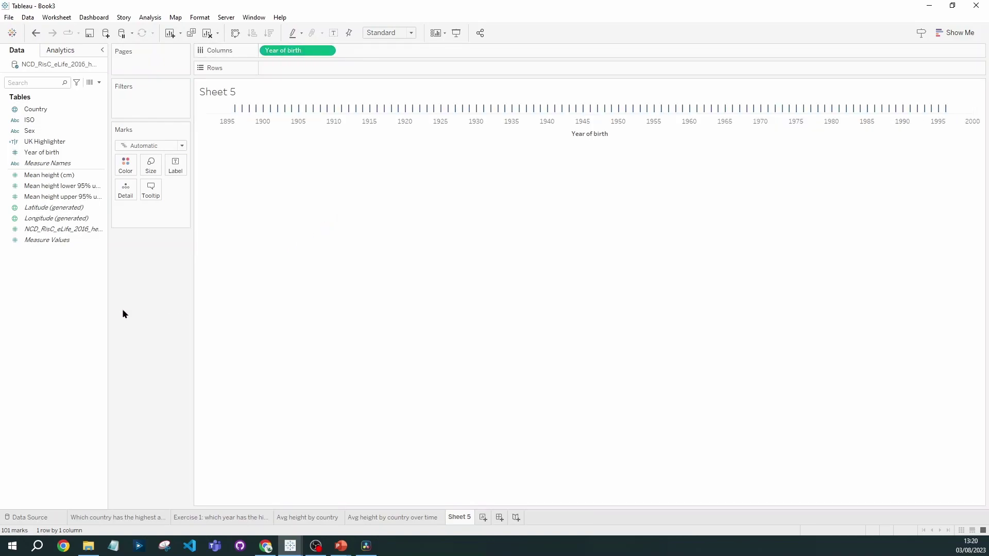
Place average Mean height (cm) on Rows and add Country as detail to draw one line per country
mouse_move(51, 175)
mouse_down()
mouse_move(389, 56)
mouse_move(320, 70)
mouse_up()
right_click(291, 71)
mouse_move(355, 181)
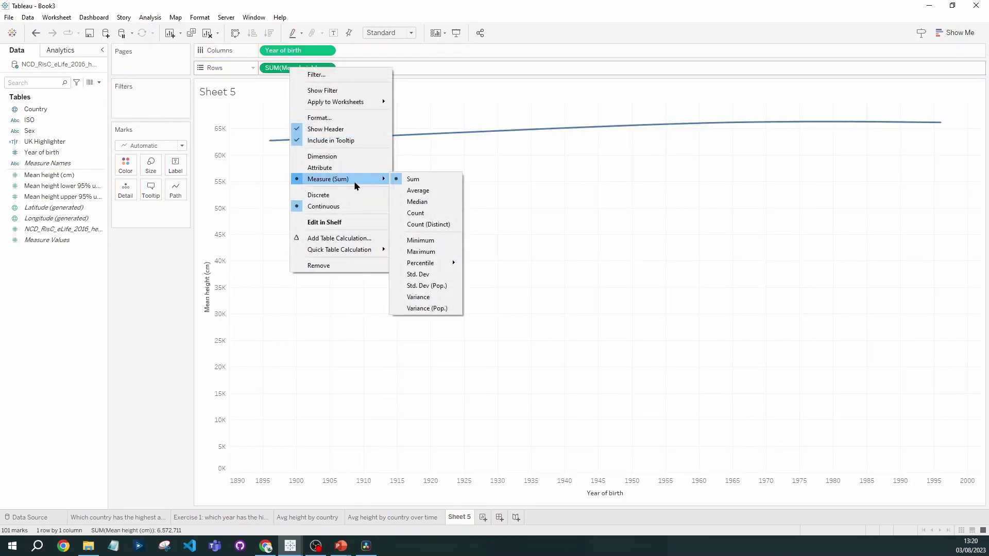
click(419, 192)
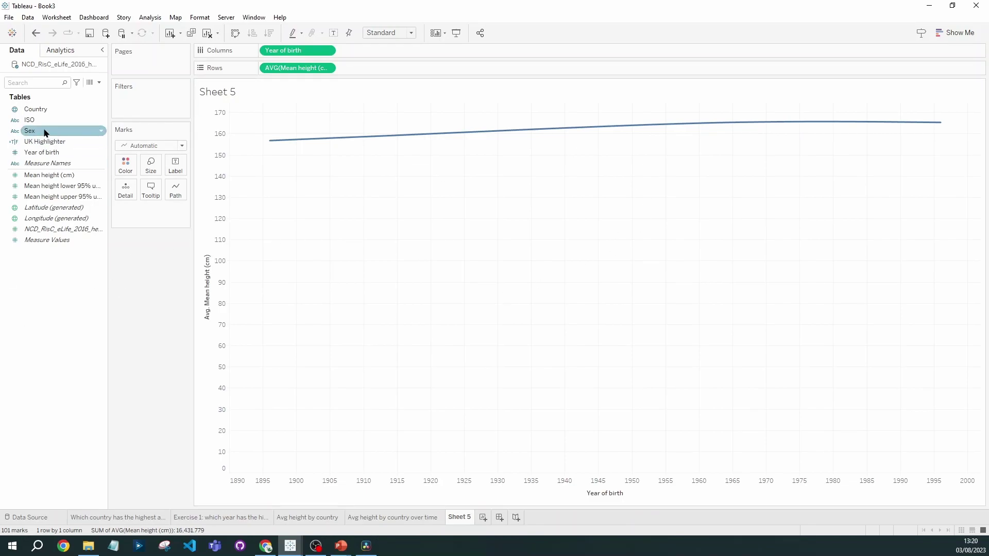
click(31, 109)
drag(31, 109, 122, 209)
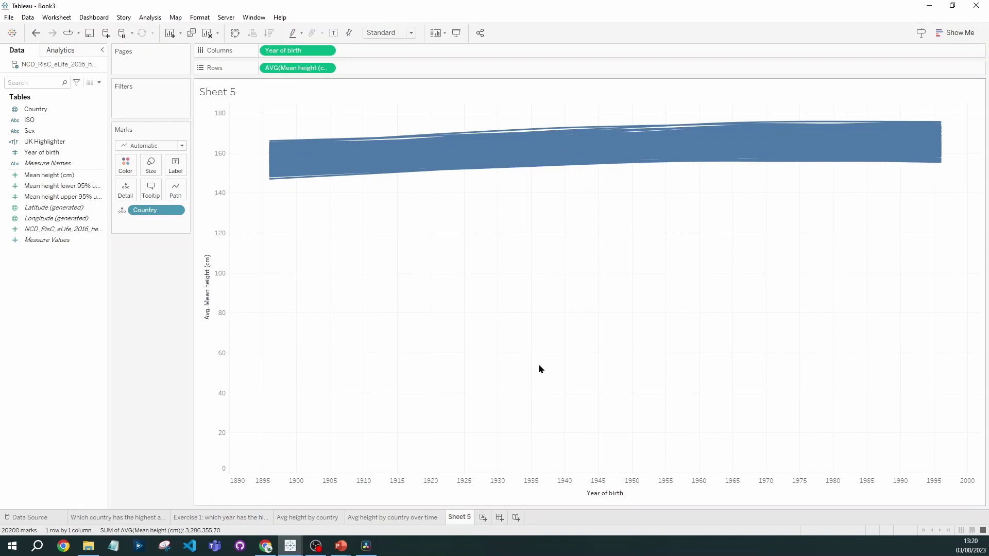
Exclude zero from the automatic range of the new sheet's Avg. Mean height (cm) axis
right_click(206, 261)
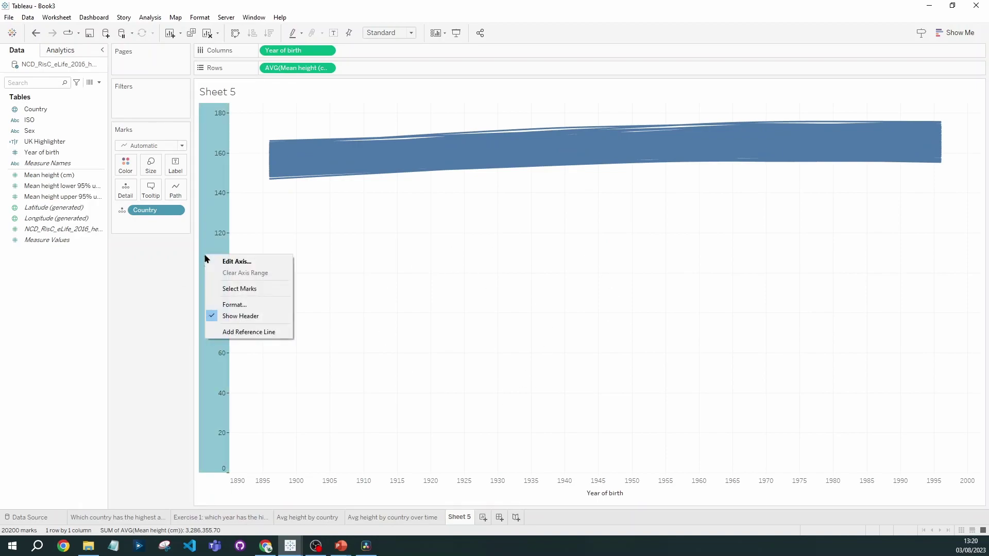
click(238, 263)
click(552, 161)
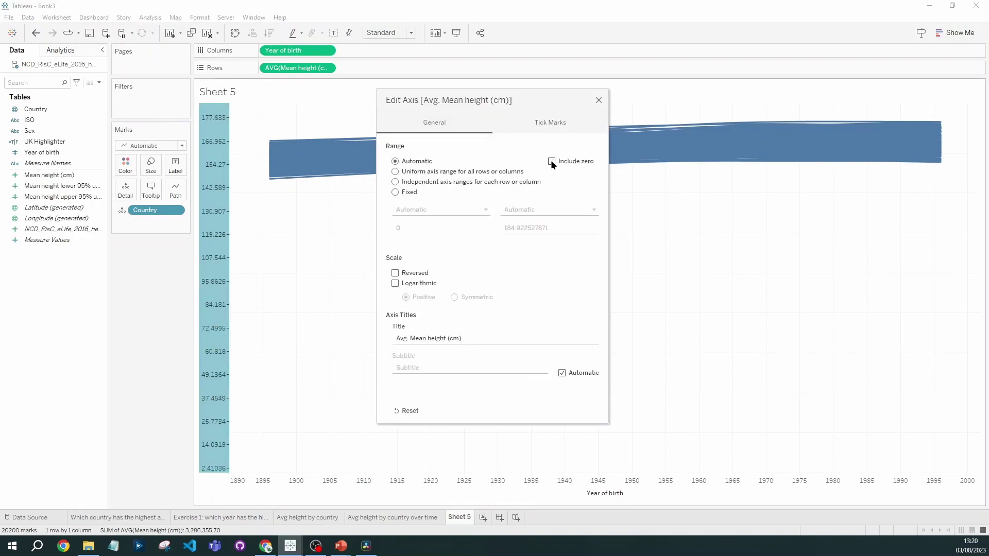
click(598, 101)
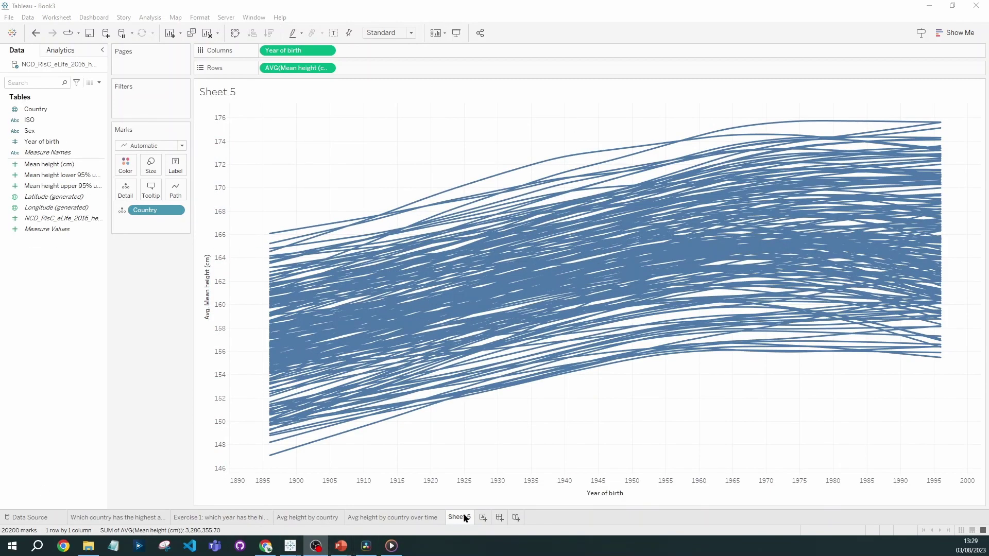
Rename the worksheet as "Avg height by country over time highlighting UK"
double_click(465, 518)
text(Avg height by country over time highlighting UK)
click(144, 335)
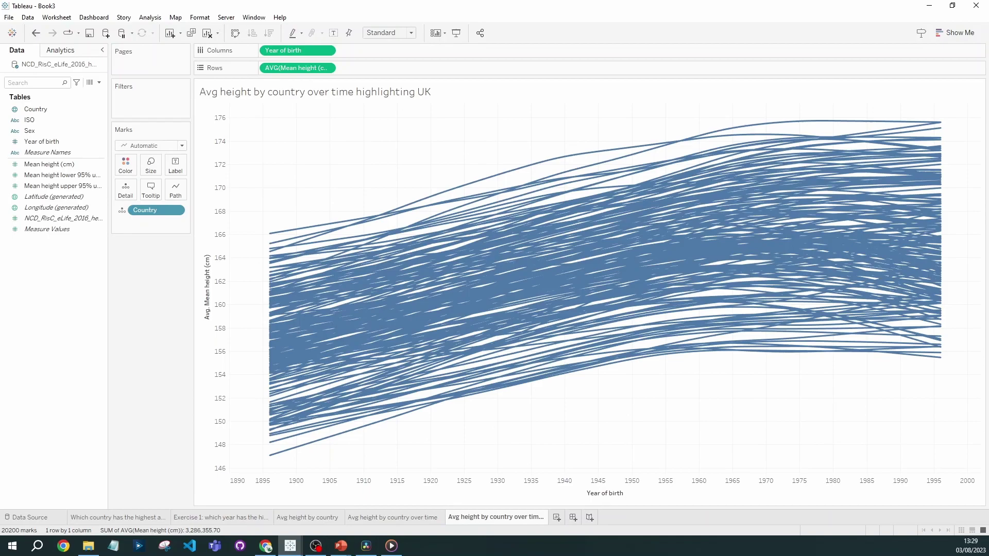
Start a new calculated field, look through the String functions in the function reference, and collapse the reference
click(100, 83)
click(85, 93)
click(478, 227)
key(alt+a)
key(c)
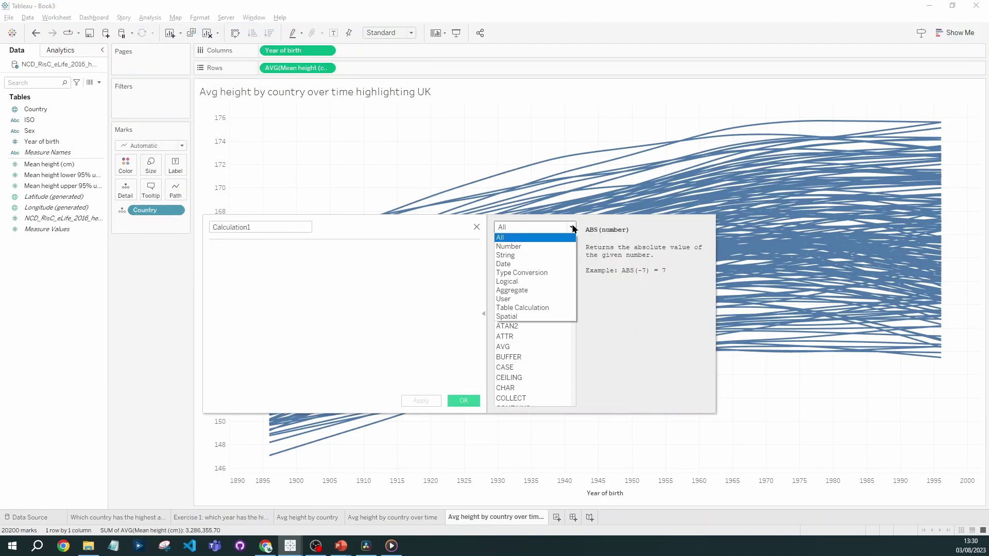
click(551, 255)
click(570, 228)
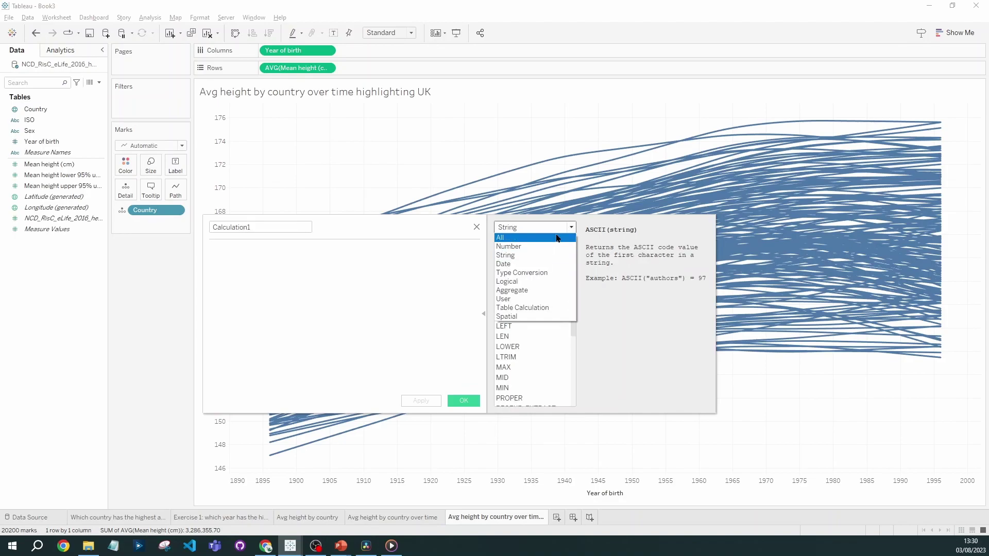
click(501, 237)
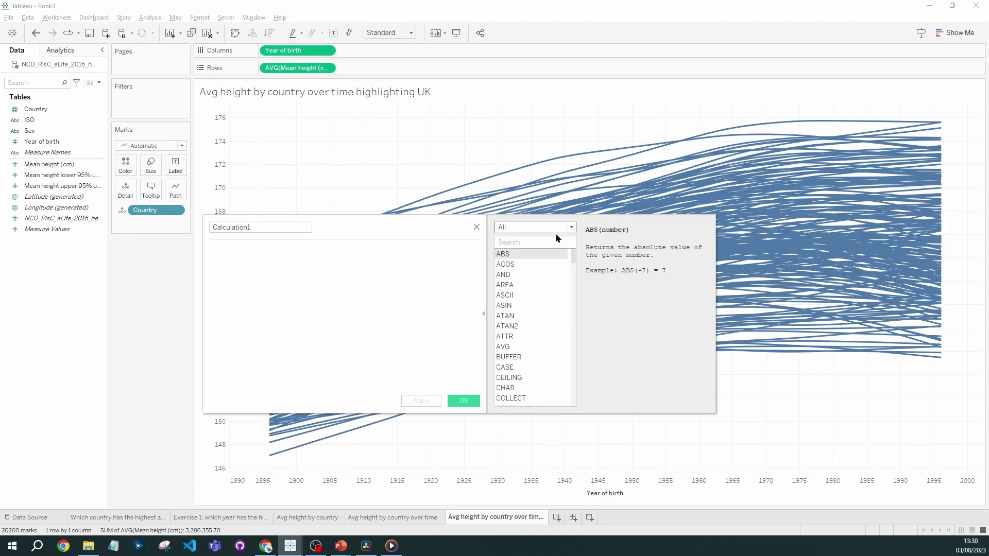
click(483, 313)
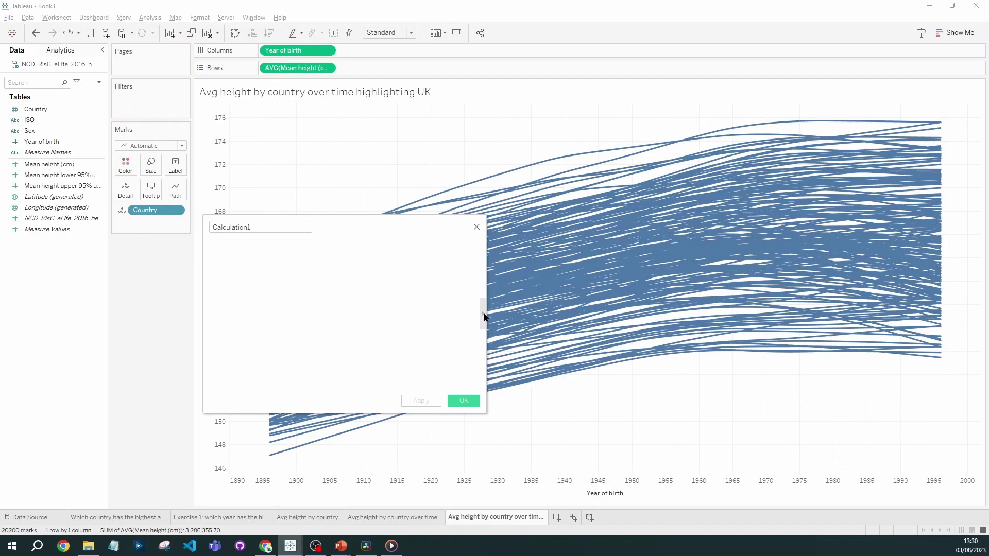
Name the calculated field "UK Highlighter"
double_click(302, 228)
text(UK Highli)
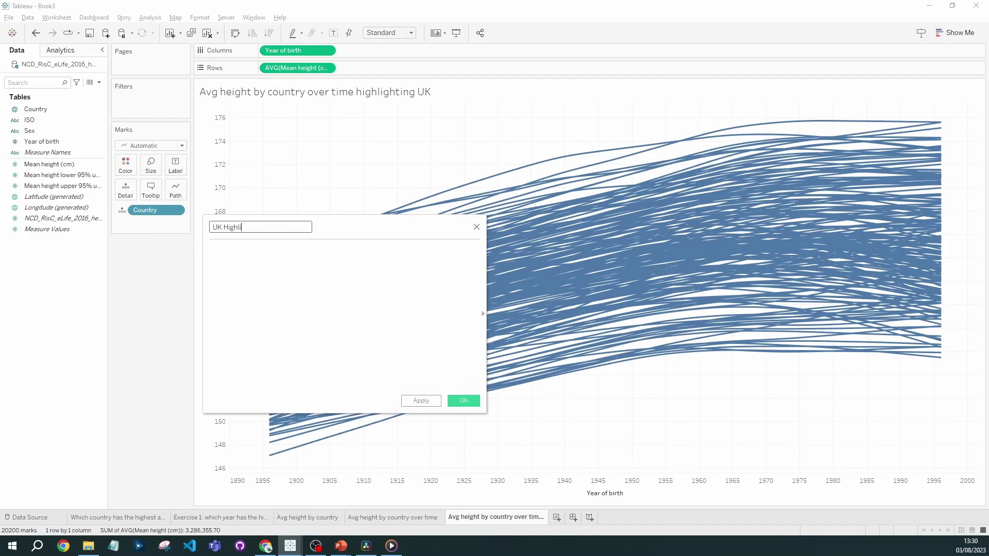
text(ghter)
Try inserting the Country field into the formula through autocomplete, and clear the formula
click(382, 294)
text(coun)
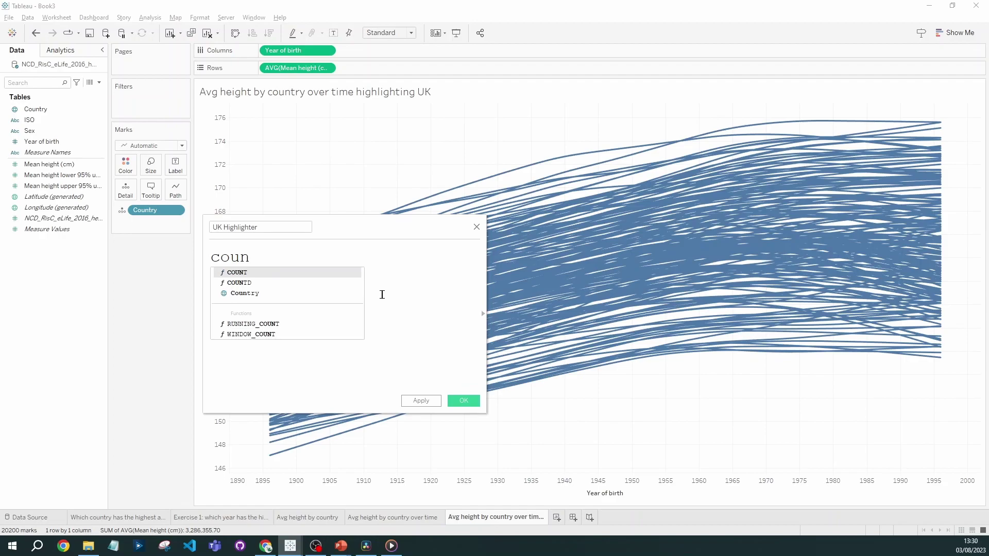
key(Down)
key(Down)
key(Return)
key(shift+Left)
key(shift+Left)
key(ctrl+a)
key(BackSpace)
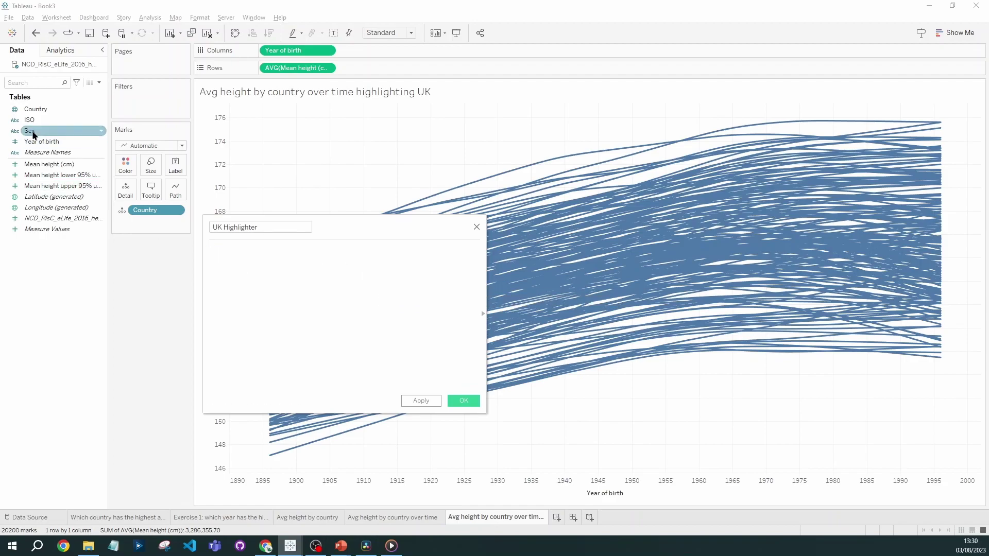
Enter the formula [Country] = 'United Kingdom' using the Country field from the data list, and enlarge the calculation editor
drag(31, 113, 293, 311)
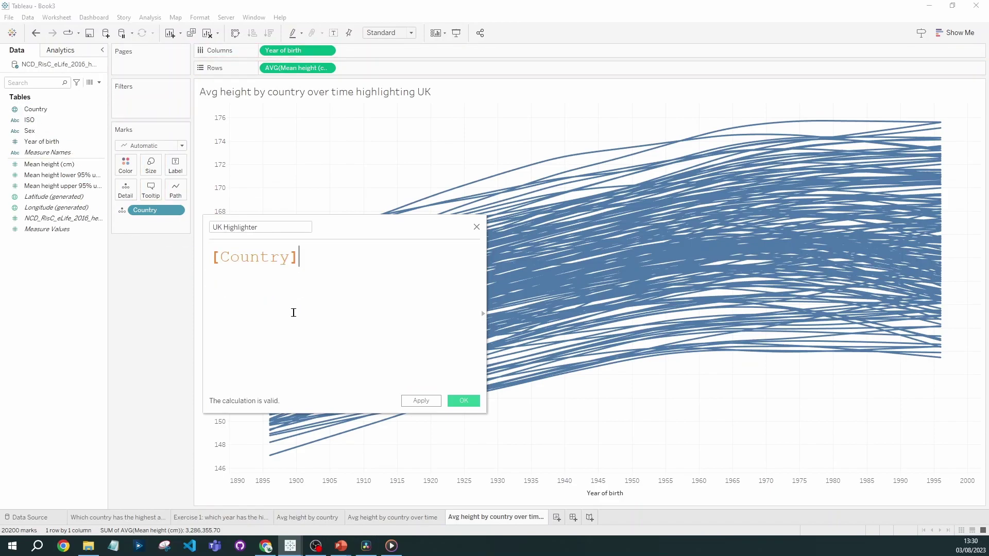
text(= 'United )
text(King)
key(BackSpace)
text(ngdom')
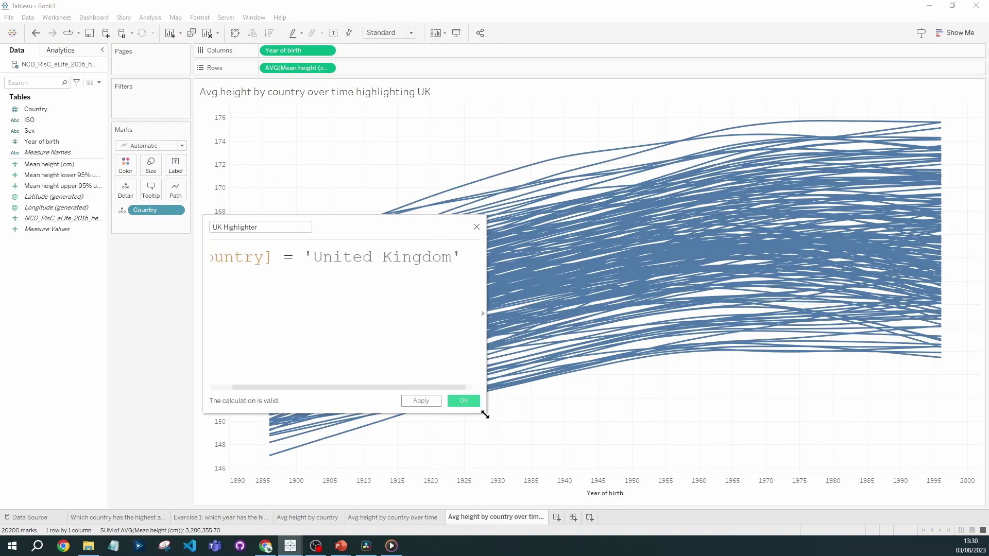
drag(486, 412, 586, 460)
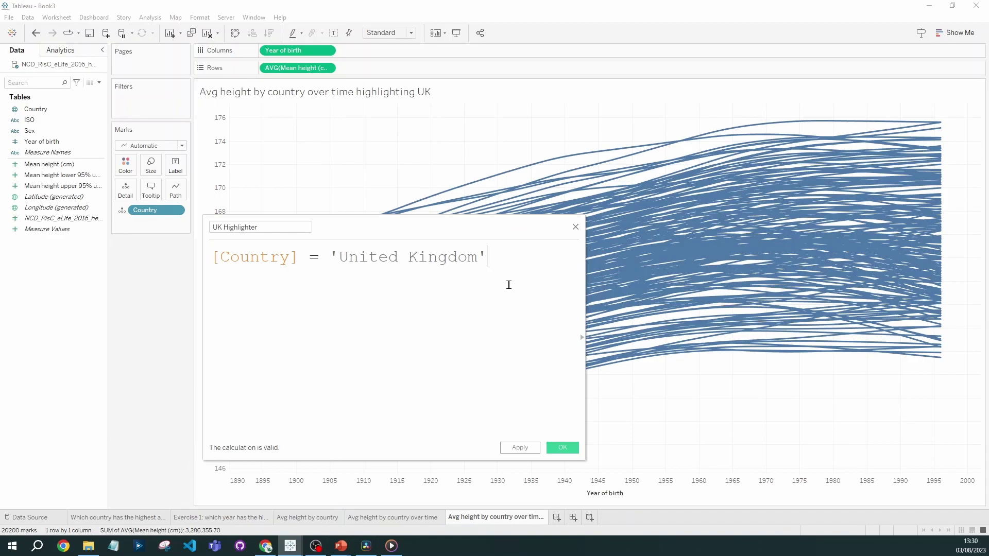
Remove the formula's closing quote, inspect the calculation error details, and restore the quote
key(BackSpace)
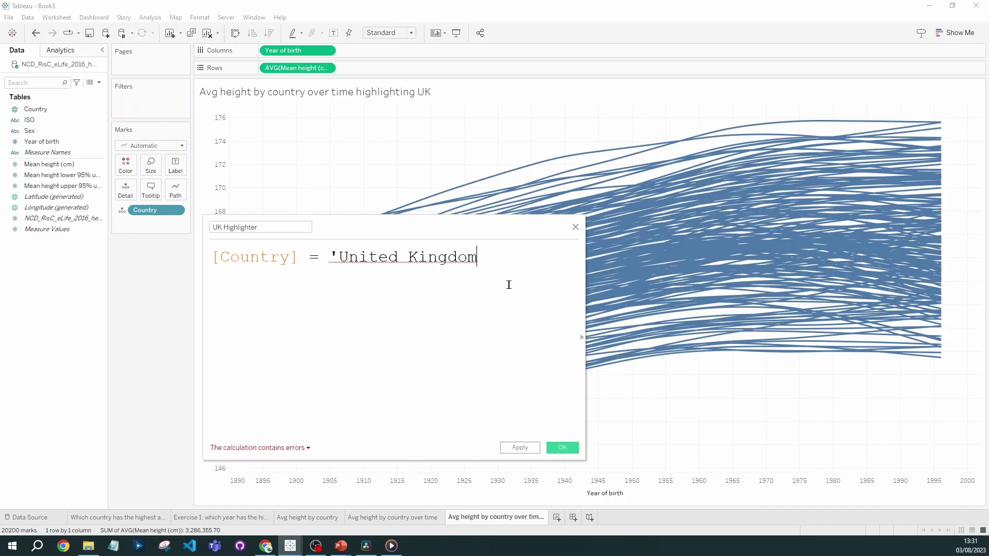
mouse_move(350, 263)
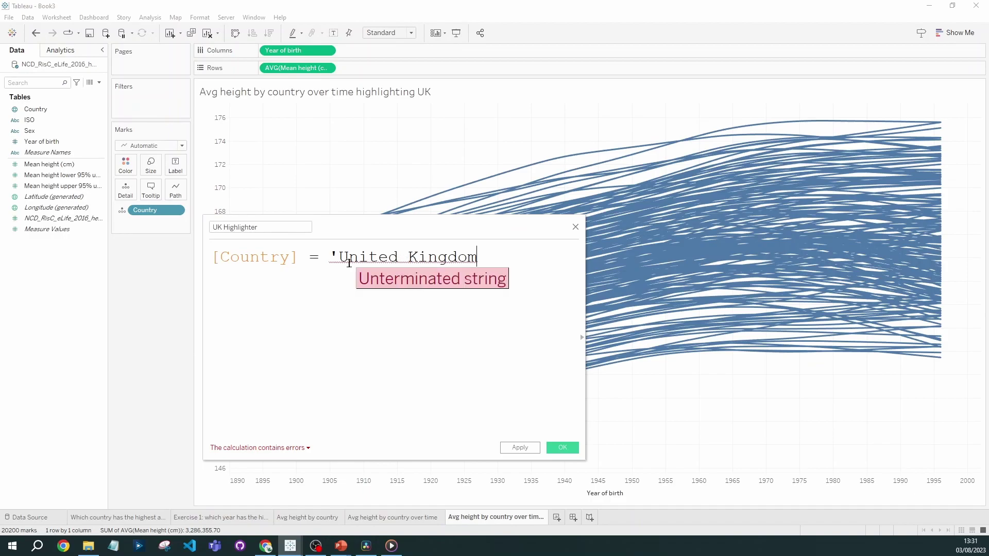
click(305, 448)
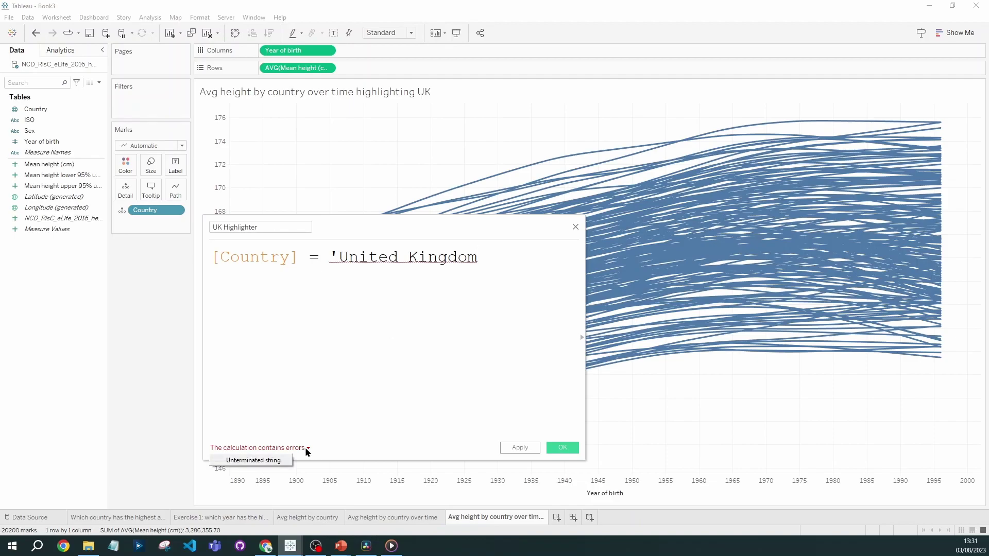
click(492, 265)
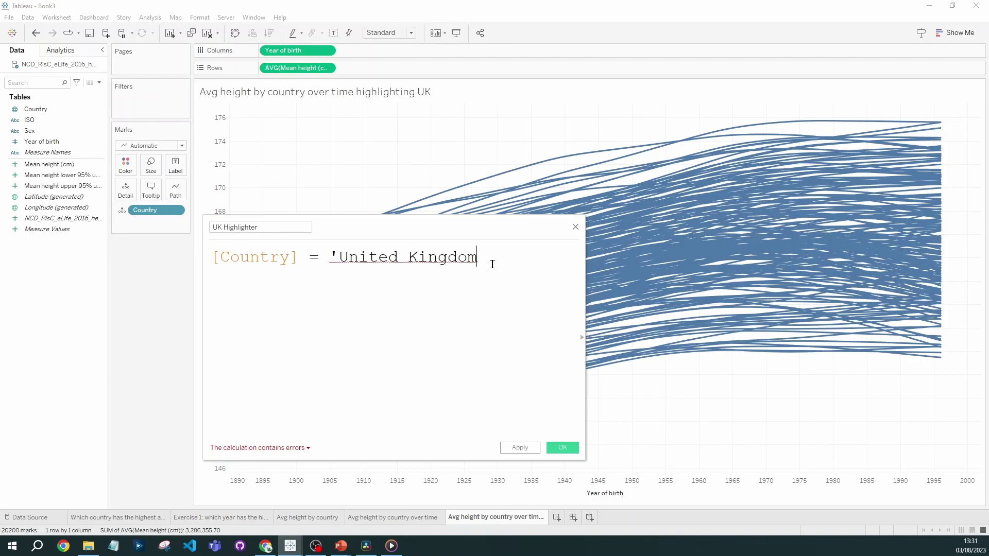
text(')
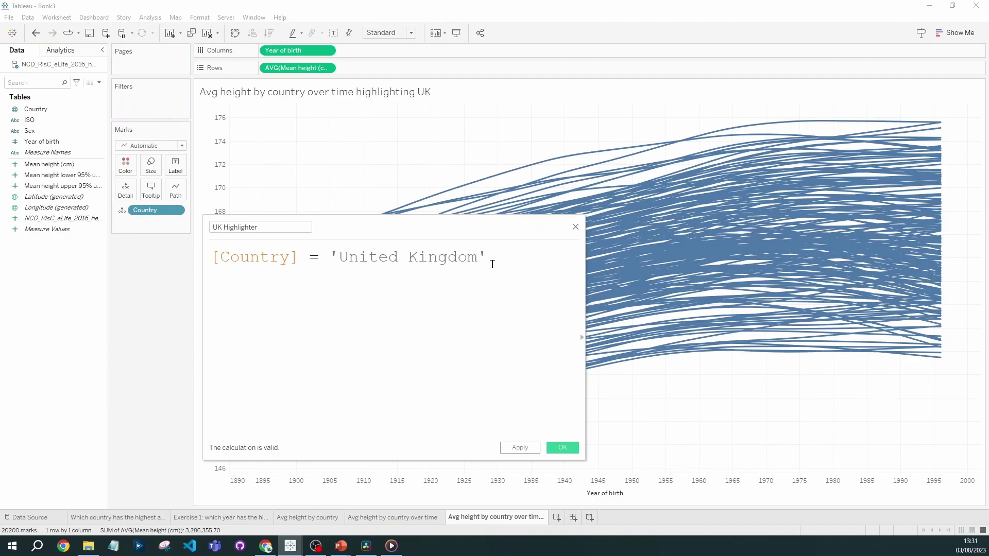
Save the UK Highlighter calculated field
click(562, 448)
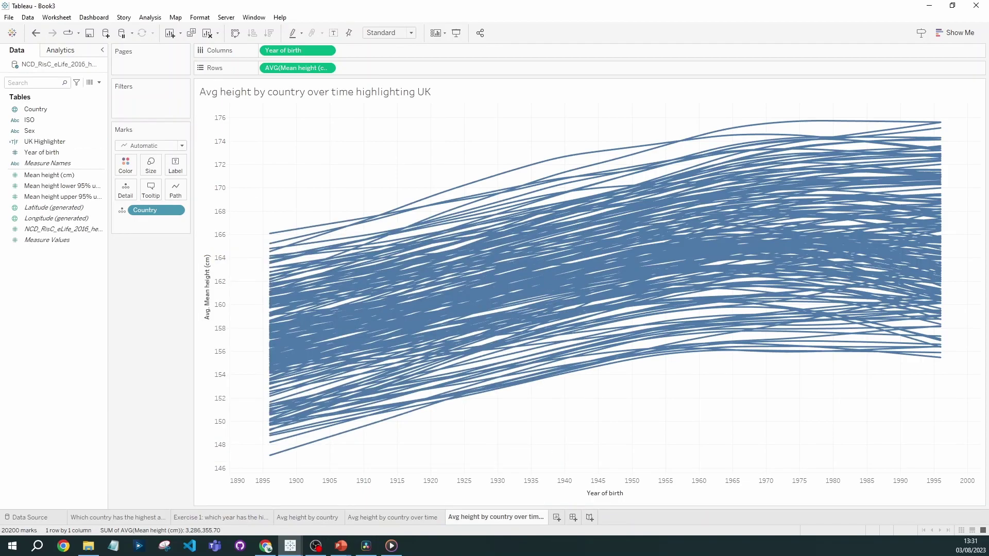
List Country with UK Highlighter on the Rows of a temporary worksheet to check the United Kingdom entry, and delete that worksheet
click(557, 518)
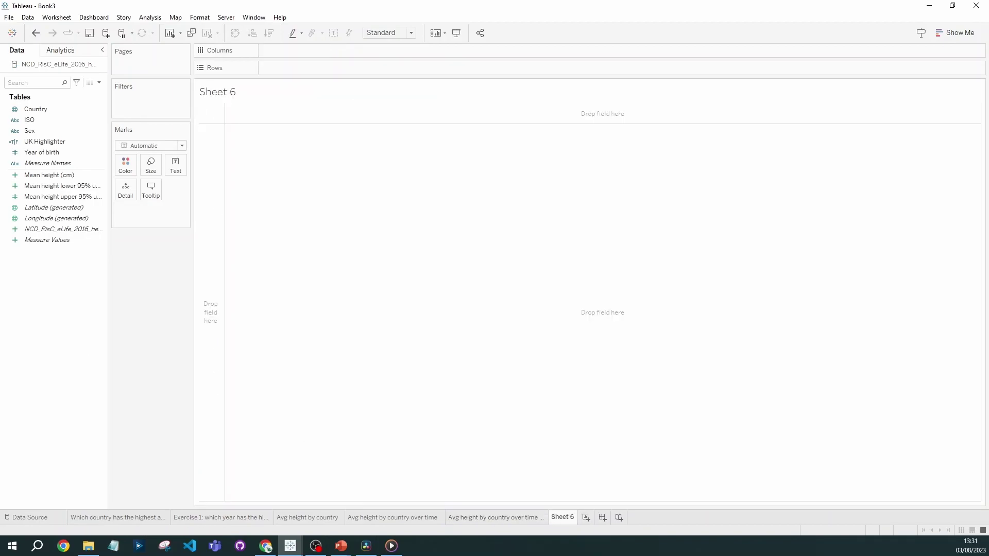
mouse_move(56, 111)
mouse_down()
mouse_move(291, 92)
mouse_move(296, 73)
mouse_up()
drag(23, 142, 381, 68)
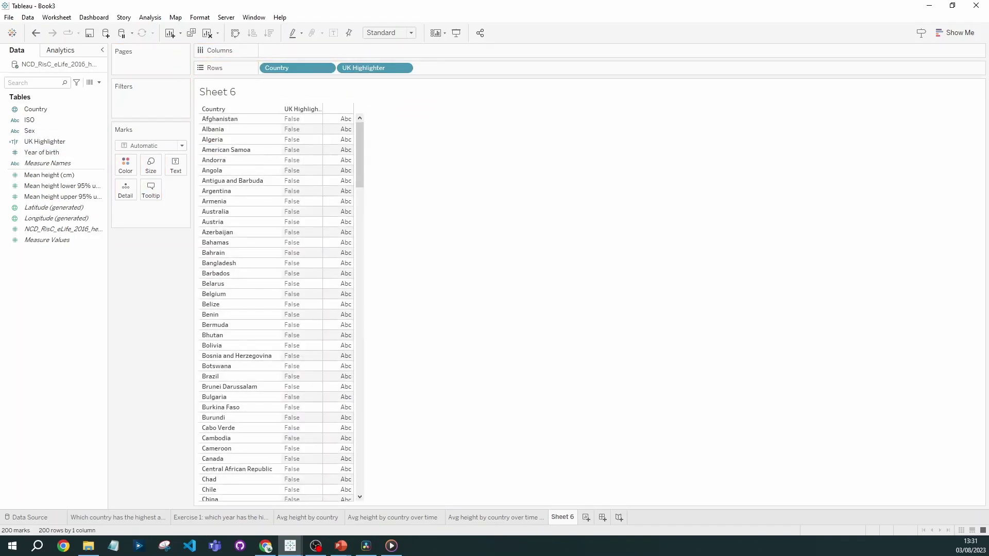
drag(359, 146, 342, 465)
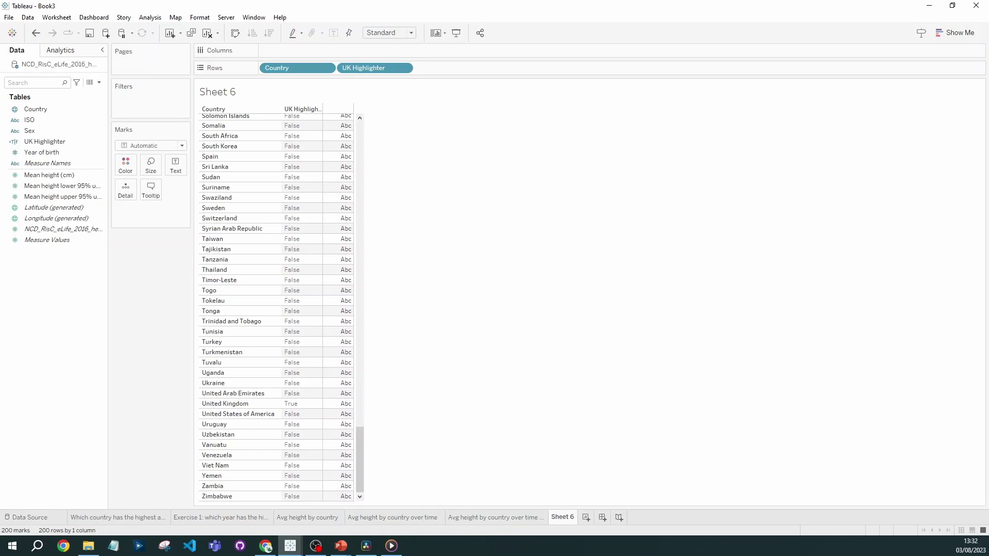
right_click(563, 517)
click(600, 404)
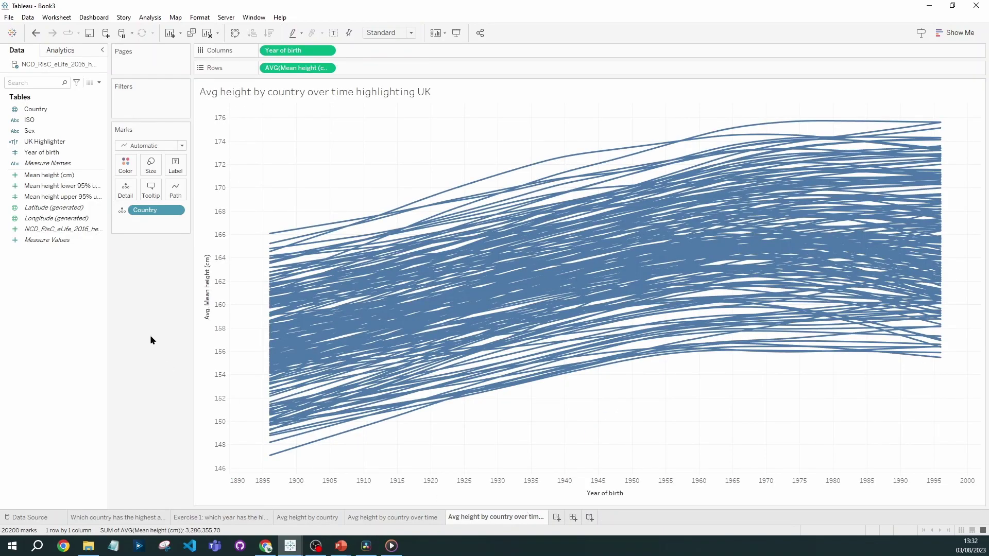
Colour the country lines by UK Highlighter and reorder the legend so True comes before False
click(51, 143)
mouse_move(51, 150)
mouse_down()
mouse_move(134, 160)
mouse_move(126, 164)
mouse_up()
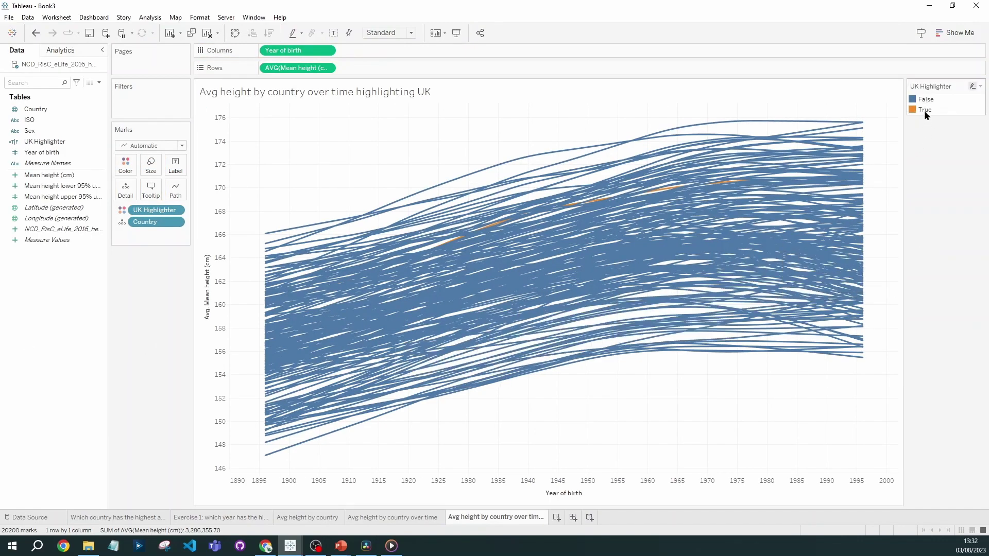
mouse_move(650, 196)
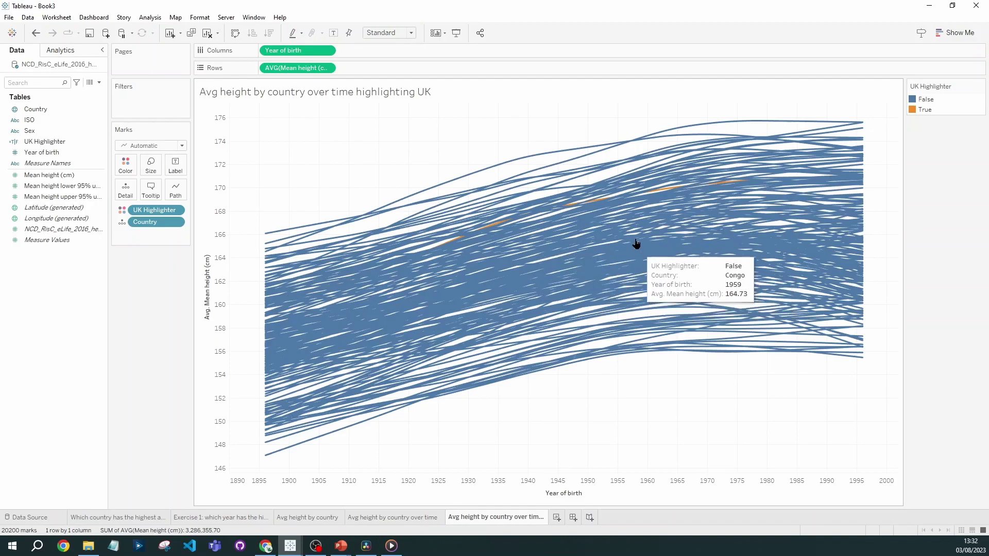
click(926, 100)
drag(931, 106, 932, 115)
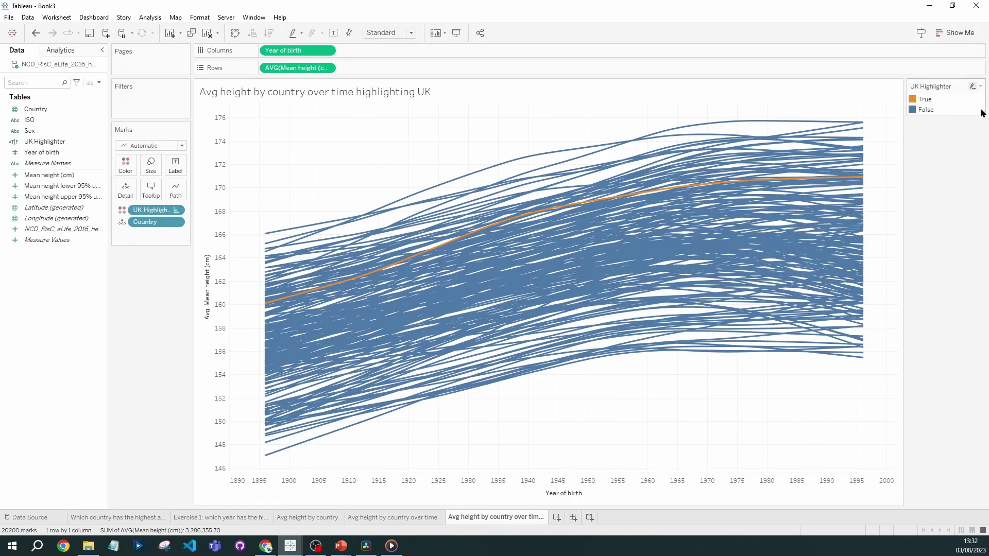
Change the False colour of UK Highlighter to grey from the Automatic palette and apply it
click(980, 86)
click(917, 97)
drag(548, 153, 223, 208)
click(49, 245)
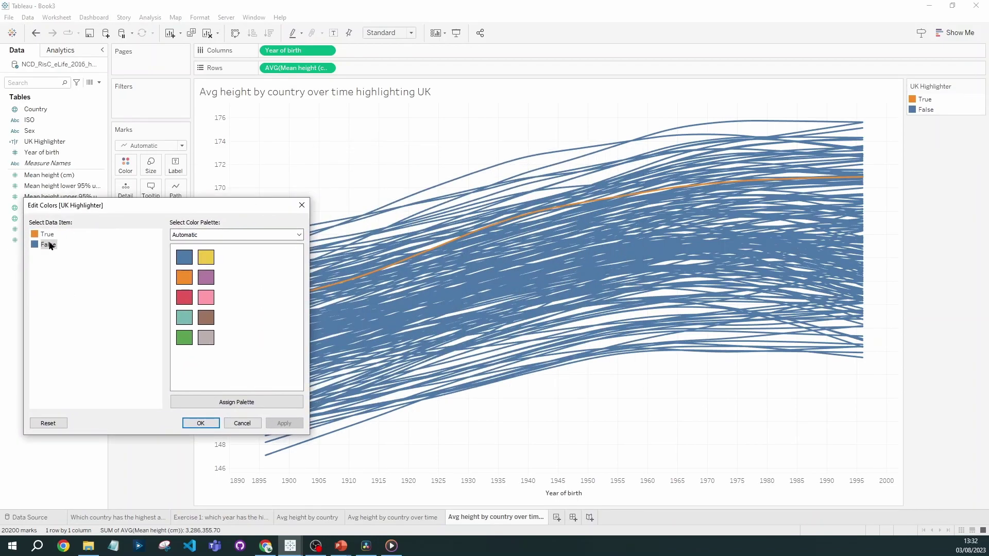
click(206, 338)
click(284, 423)
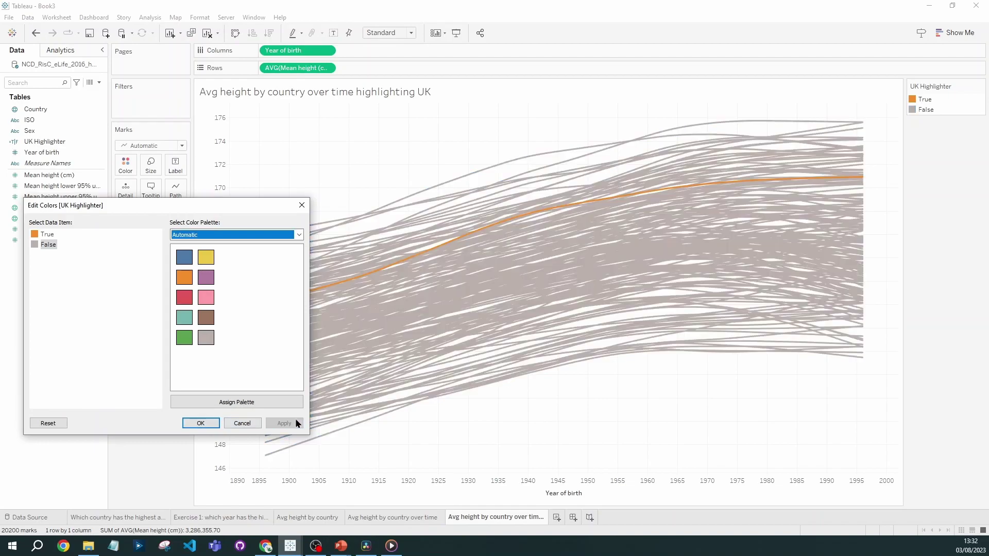
Accept the UK Highlighter colours and add a worksheet named "Exercise 2: Avg height by country over time highlighting Ireland"
click(201, 423)
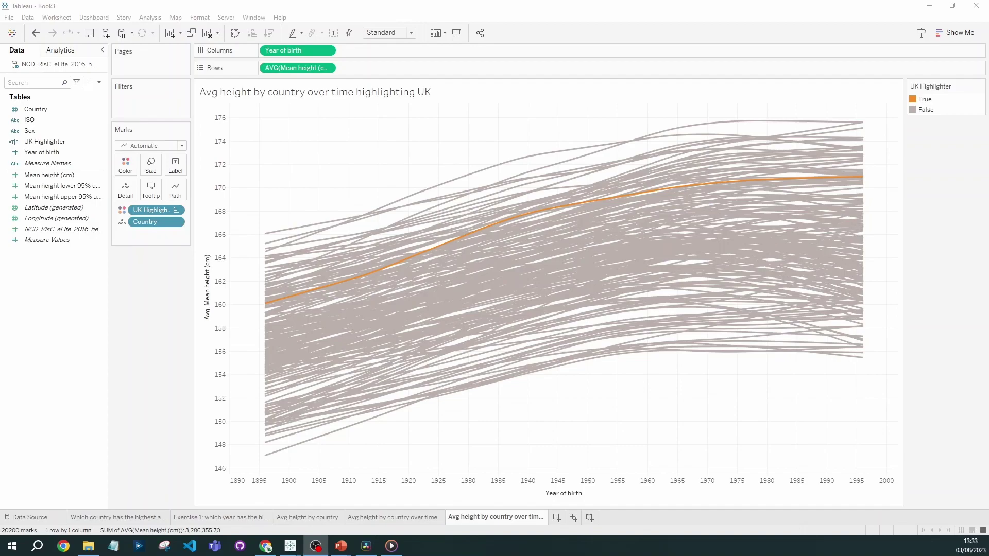
click(556, 518)
double_click(558, 517)
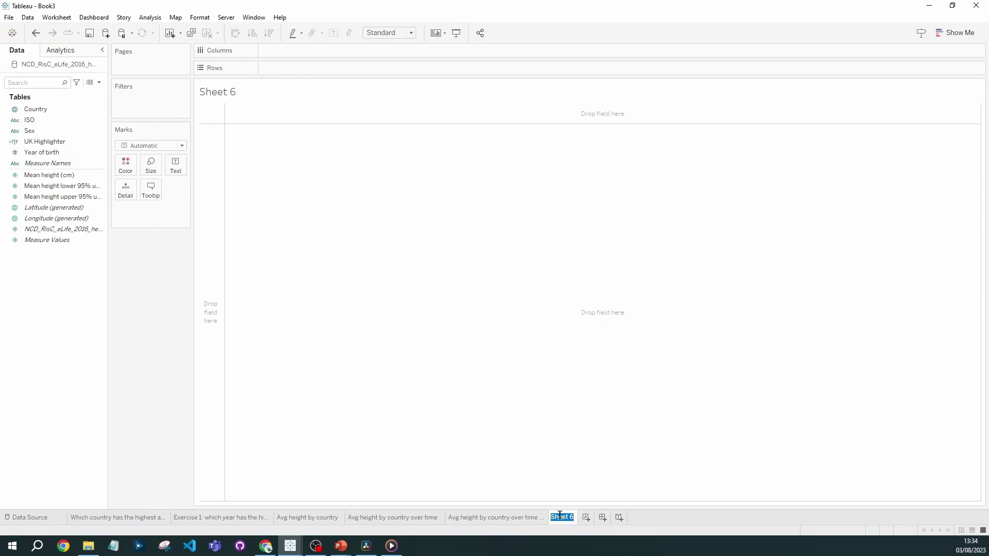
text(Exercise 2: Avg height by country over time highlighting Ireland)
key(Return)
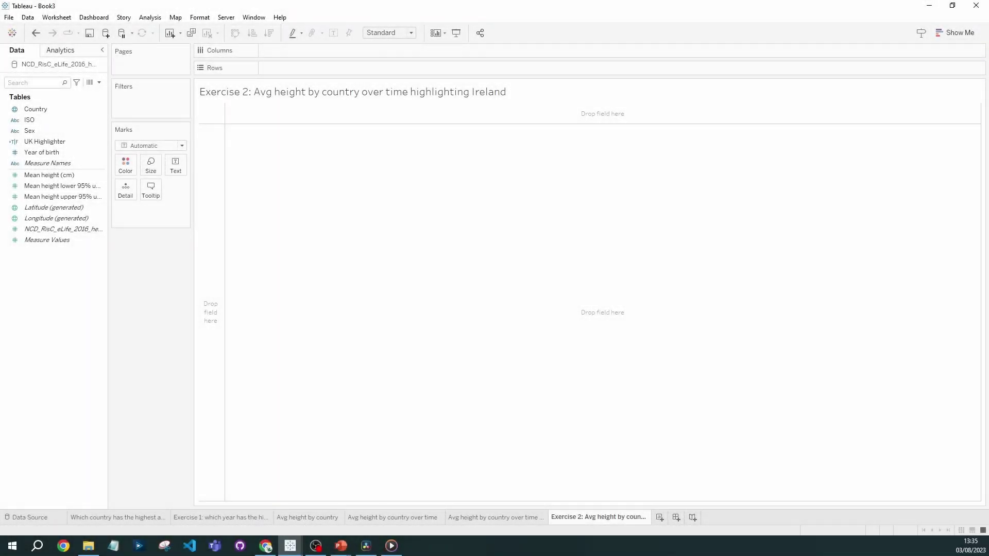
Place Year of birth on Columns and make it continuous
drag(53, 152, 346, 48)
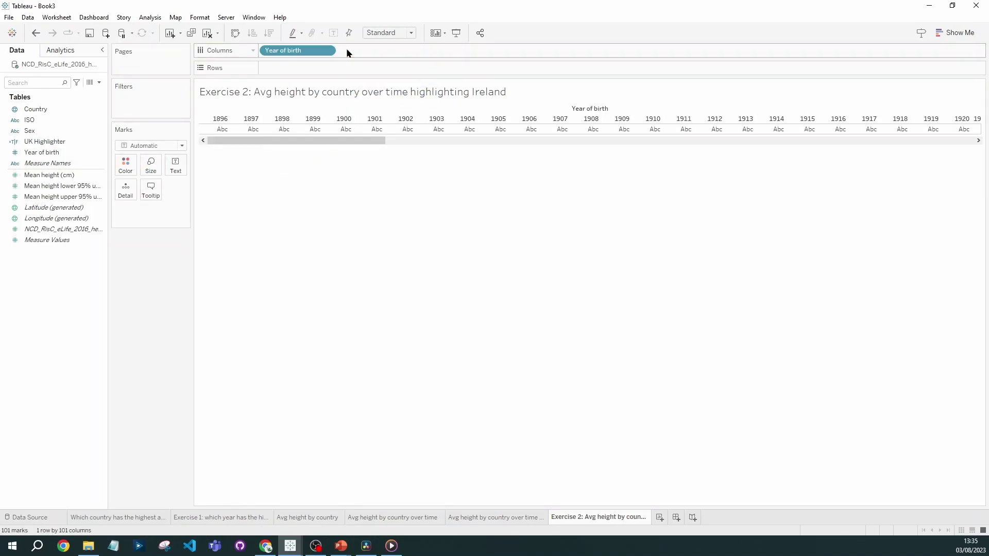
right_click(305, 49)
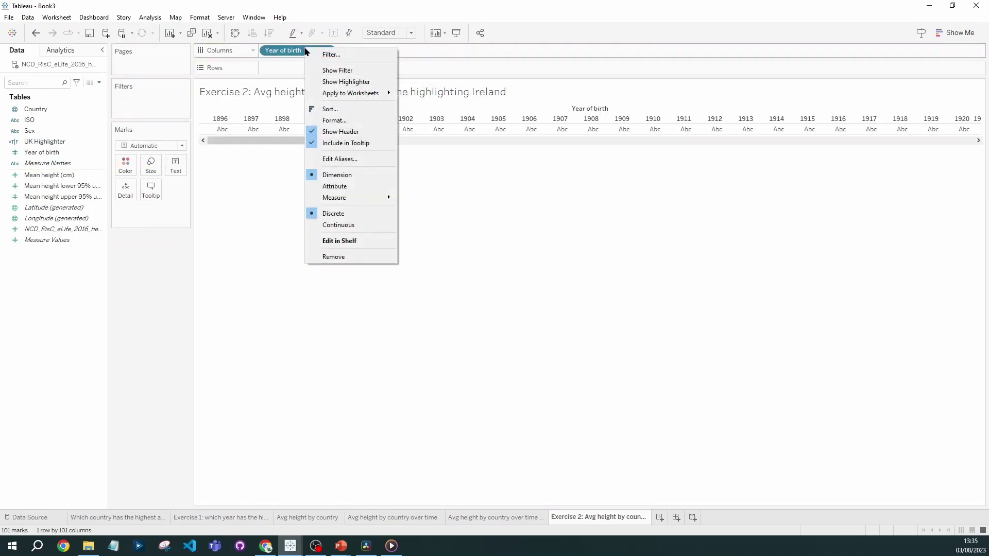
click(350, 227)
Place Mean height (cm) on Rows and aggregate it as an average
click(55, 178)
mouse_move(54, 178)
mouse_down()
mouse_move(302, 76)
mouse_move(302, 67)
mouse_up()
right_click(289, 68)
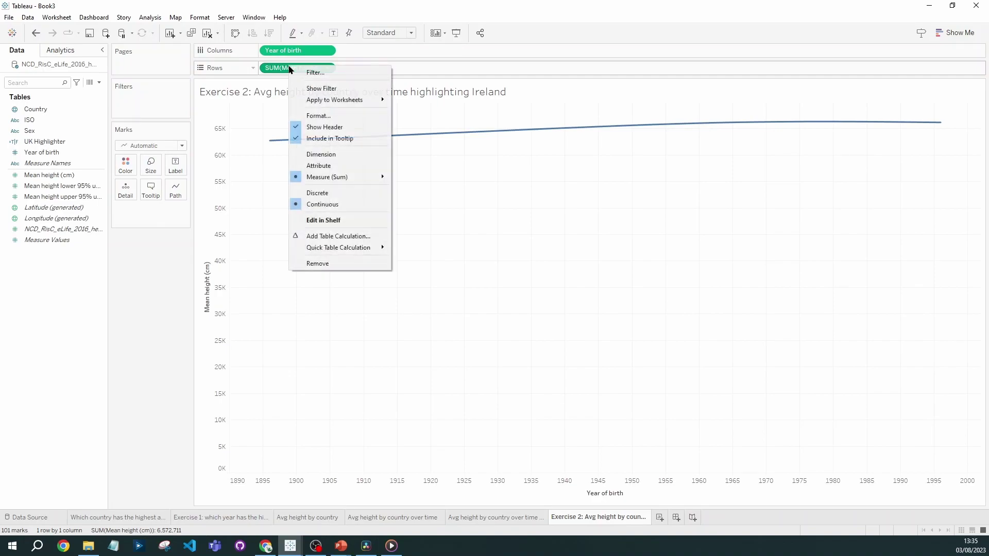
mouse_move(358, 177)
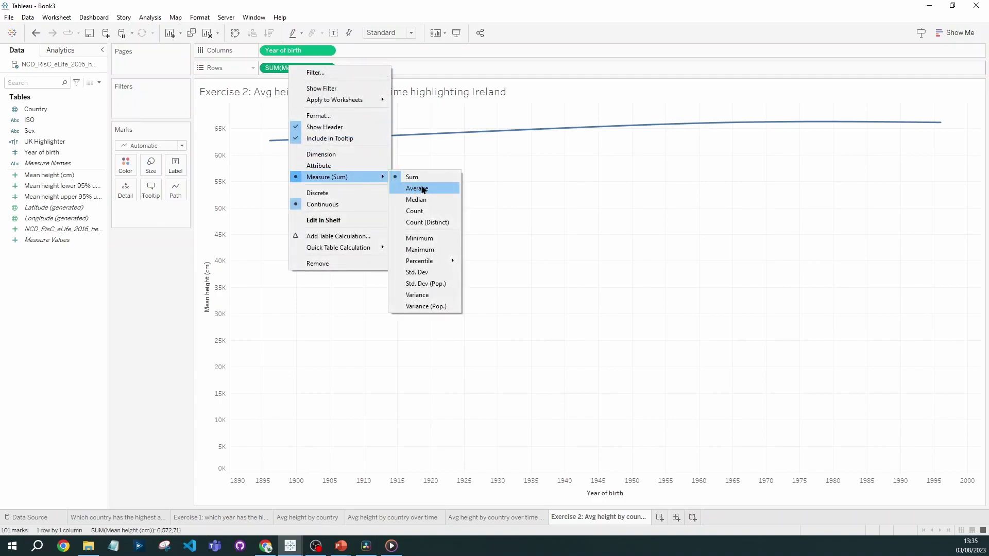
click(417, 189)
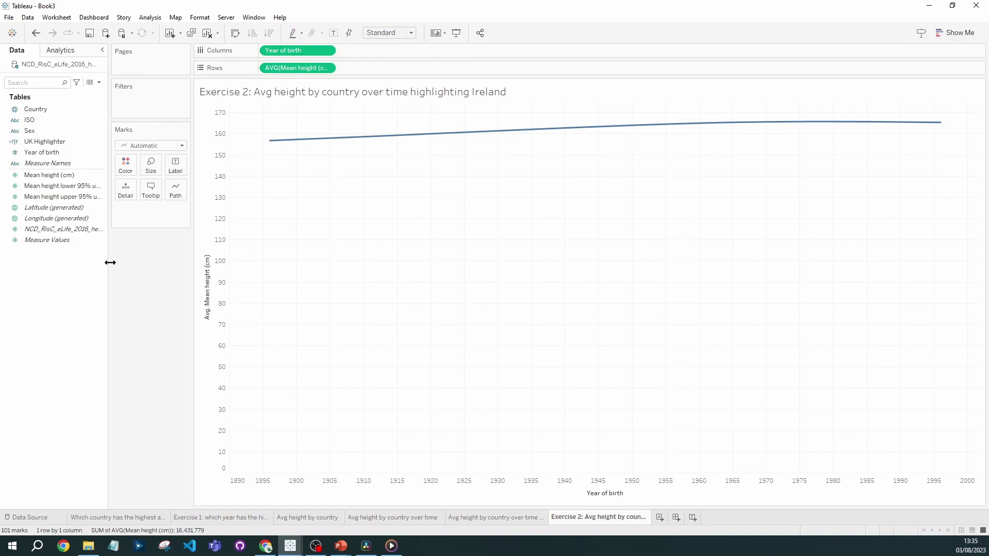
Break the line down by Country using Detail and exclude zero from the Avg. Mean height axis range
drag(41, 110, 128, 197)
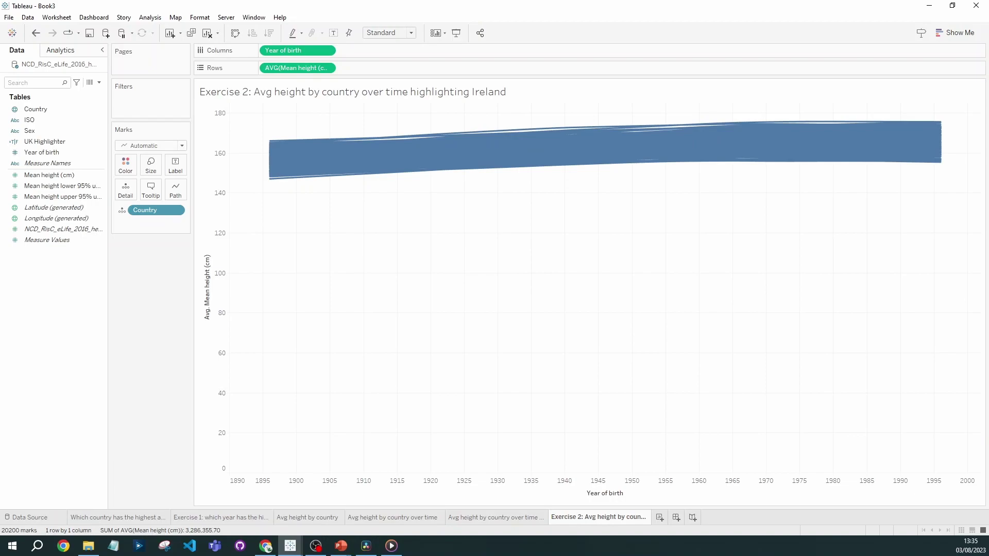
right_click(211, 282)
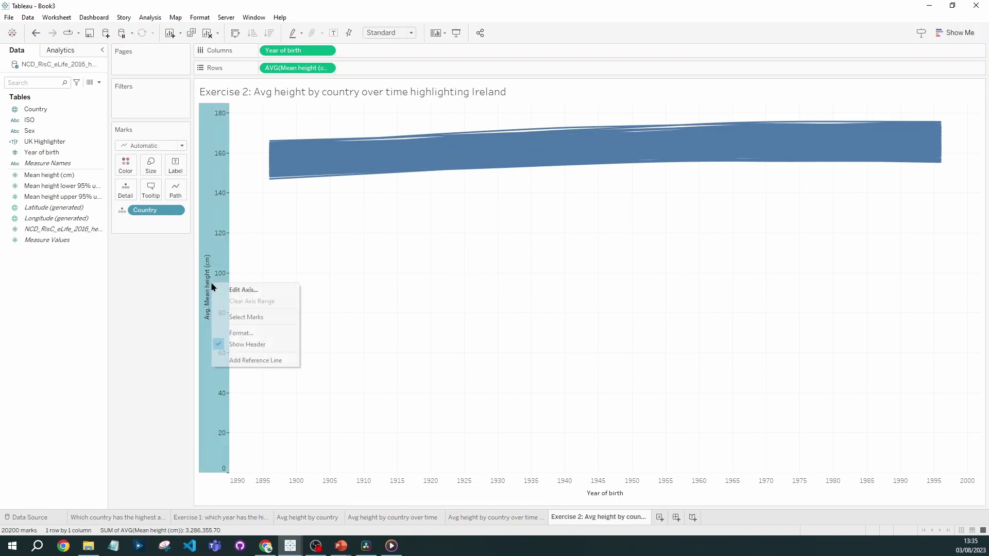
click(267, 290)
click(552, 161)
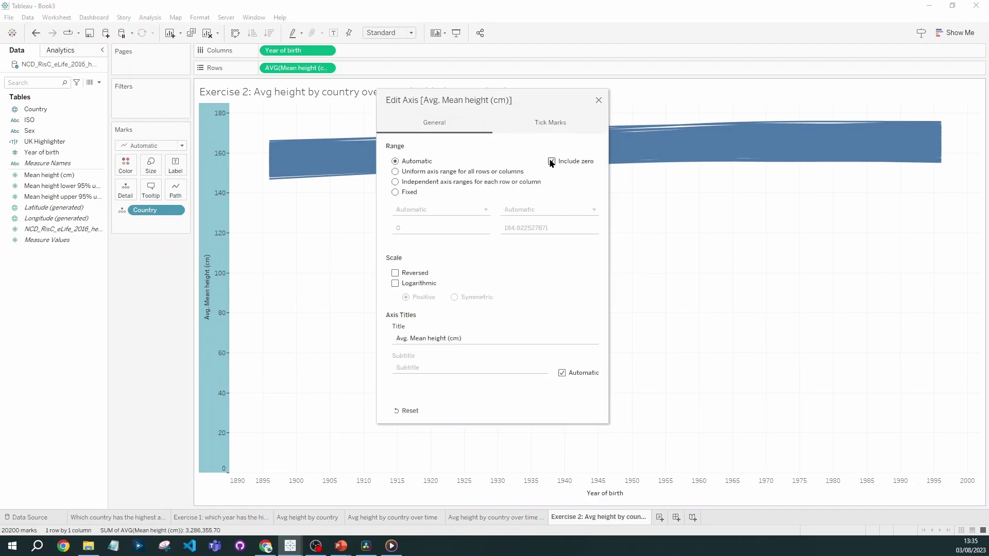
click(598, 101)
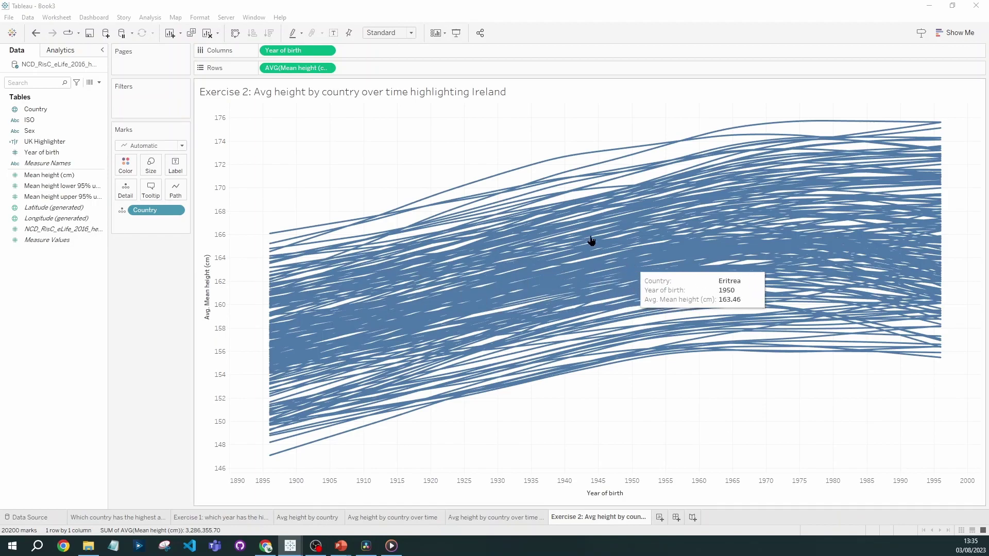
click(99, 83)
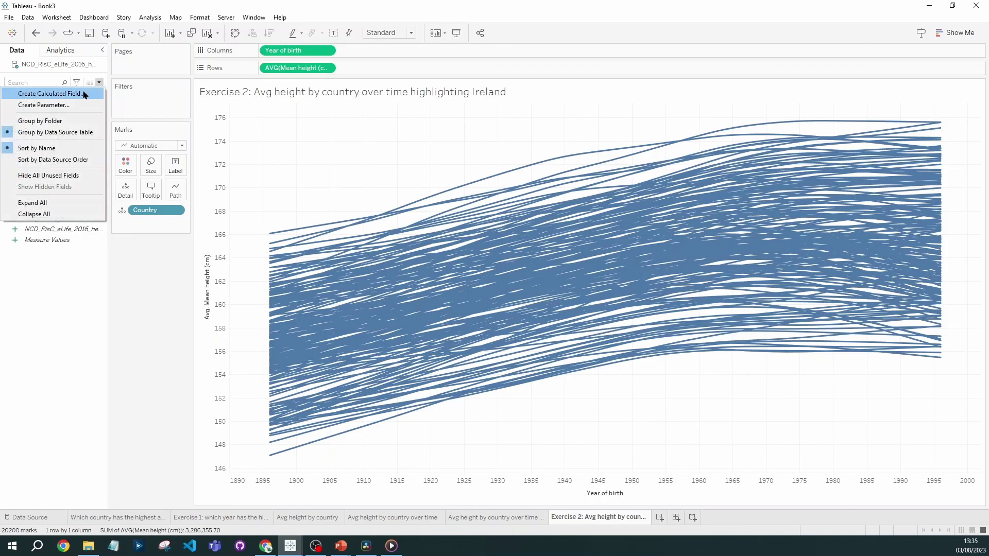
click(85, 94)
drag(395, 225, 433, 227)
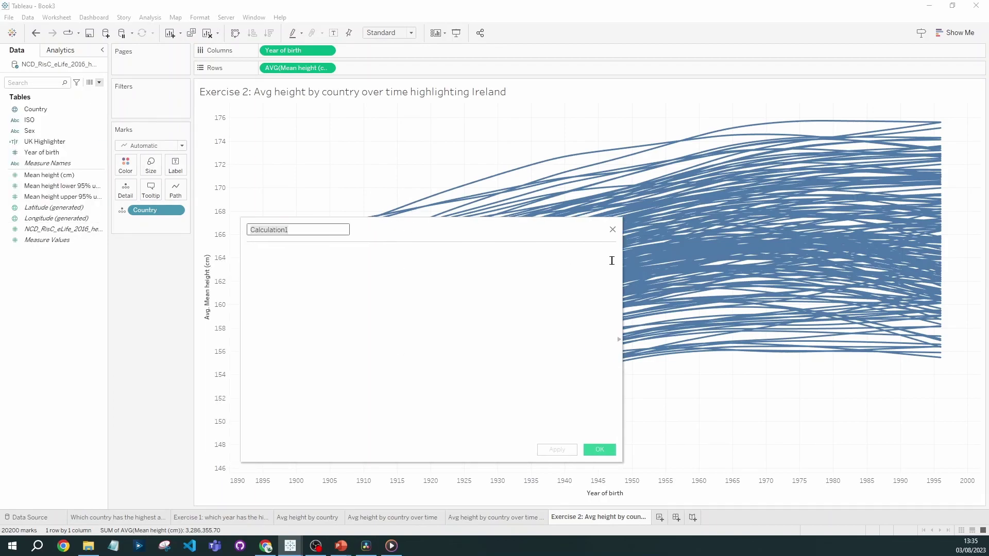
click(612, 229)
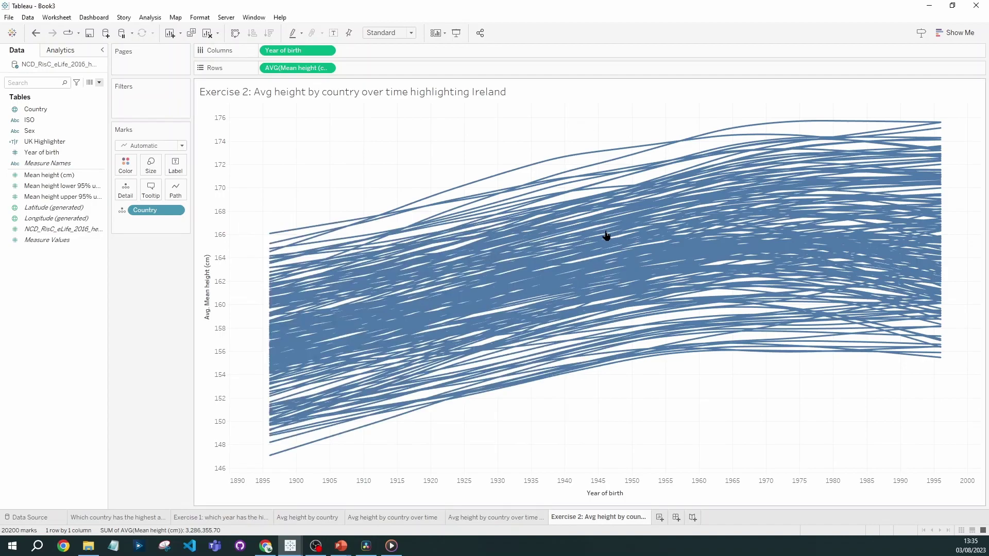
Duplicate the UK Highlighter calculated field and rename the copy as Ireland Highlighter
right_click(65, 142)
click(121, 214)
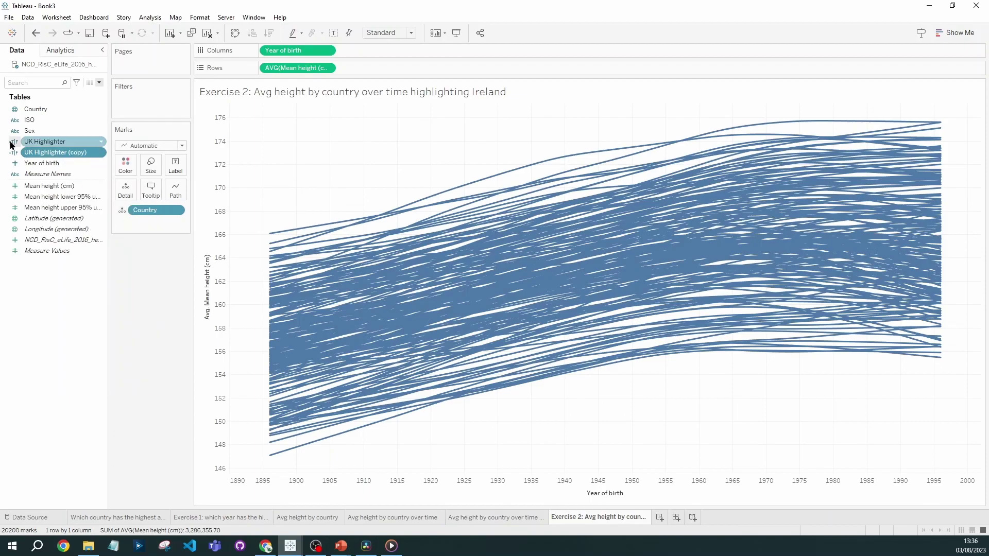
right_click(44, 157)
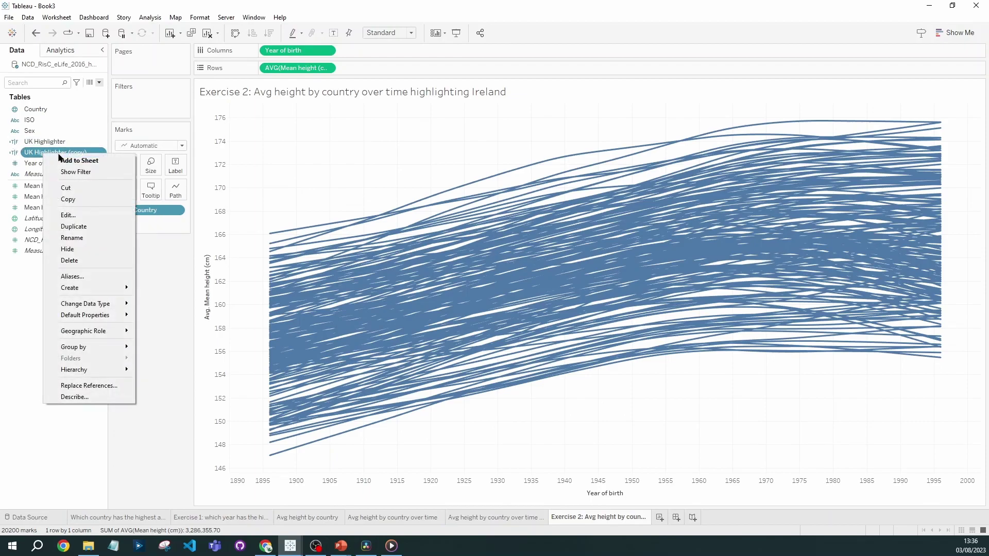
click(89, 216)
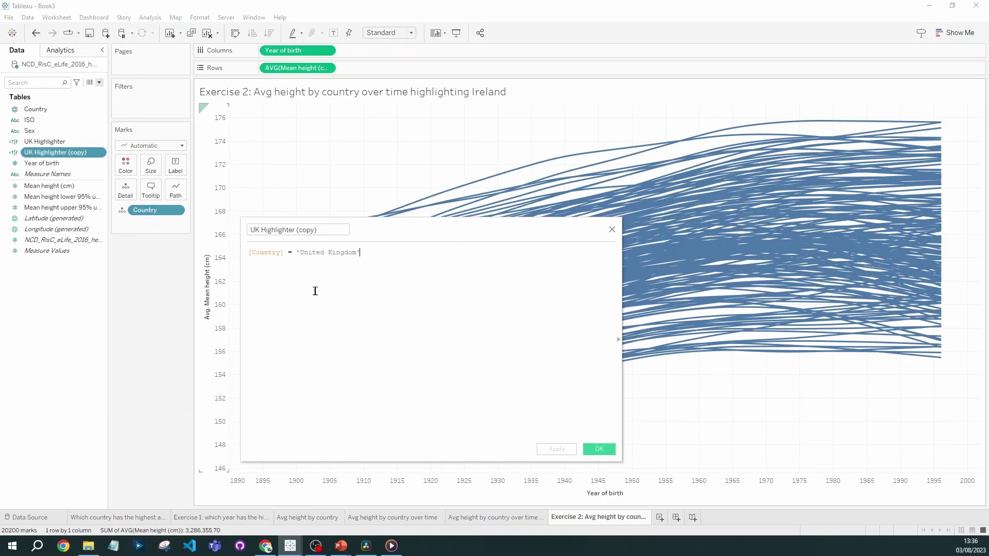
scroll(458, 339, up, 4)
key(Delete)
key(Delete)
key(Delete)
key(Delete)
key(Delete)
key(Delete)
key(BackSpace)
key(Home)
key(shift+Right)
key(shift+Right)
text(Ireland)
Set the Ireland Highlighter formula to [Country] = 'Ireland' and save the calculated field
drag(374, 259, 509, 261)
text(Ireland)
key(Right)
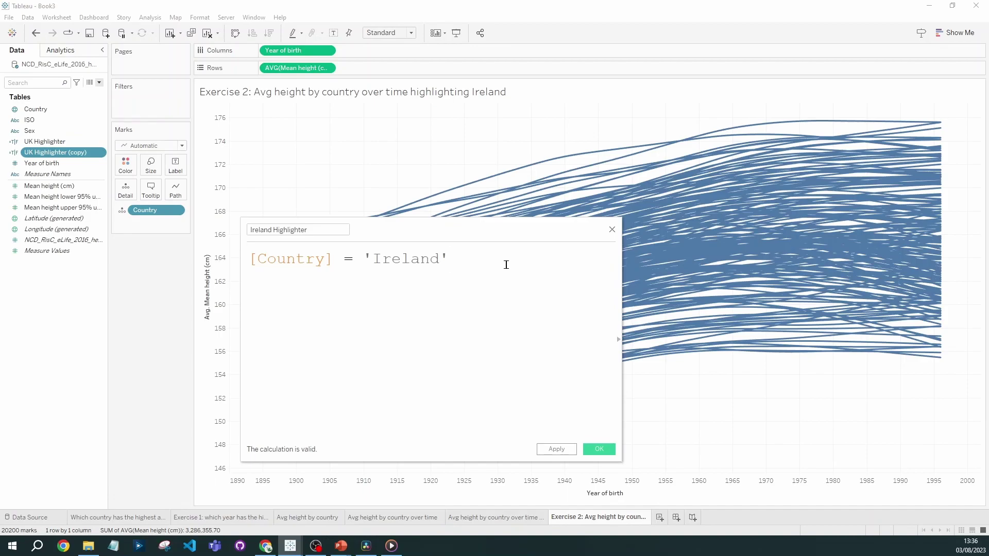
click(599, 449)
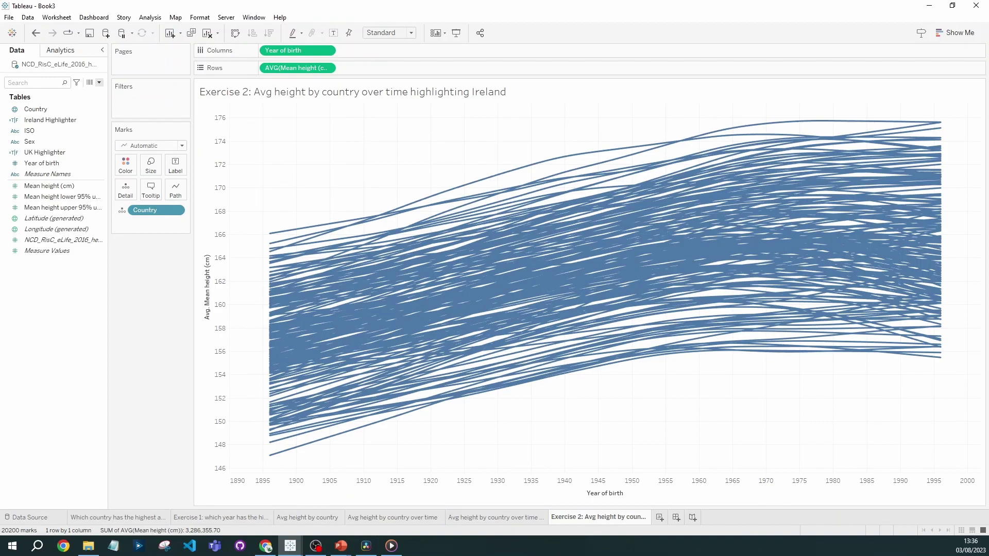
Colour the country lines by Ireland Highlighter, using green for True and grey for False from the Automatic palette
mouse_move(50, 120)
mouse_down()
mouse_move(138, 166)
mouse_move(125, 169)
mouse_up()
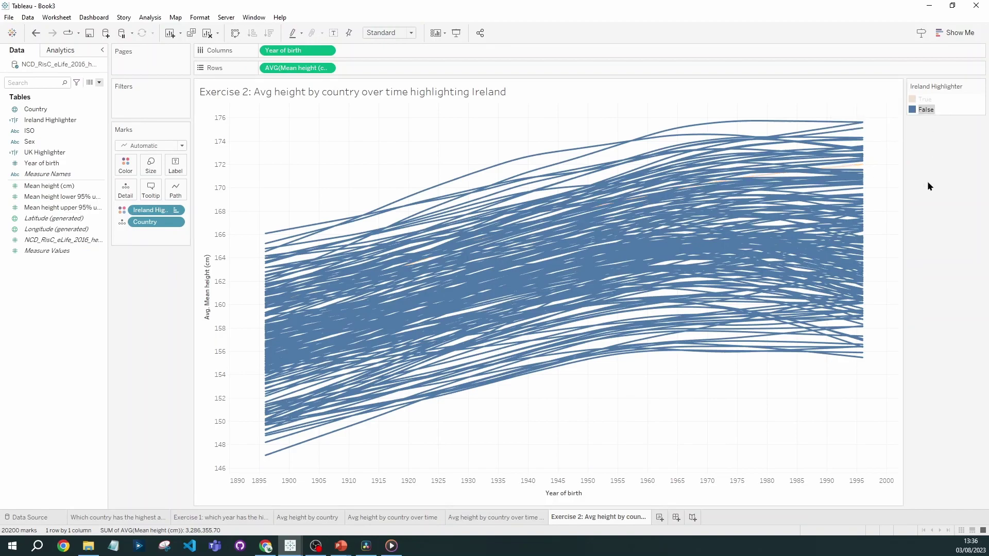
click(981, 86)
click(918, 98)
drag(535, 158, 264, 240)
click(236, 363)
click(100, 270)
click(258, 364)
click(341, 453)
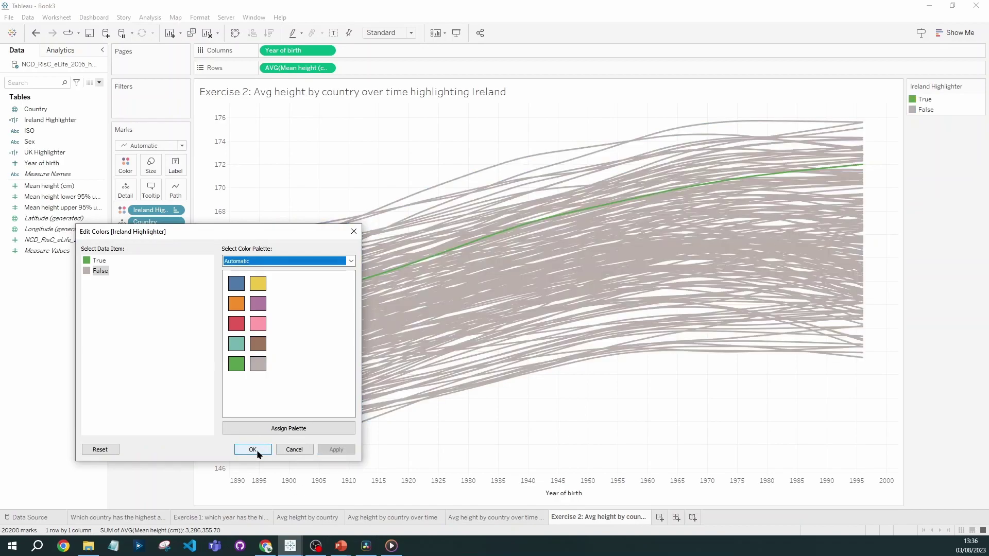
click(252, 449)
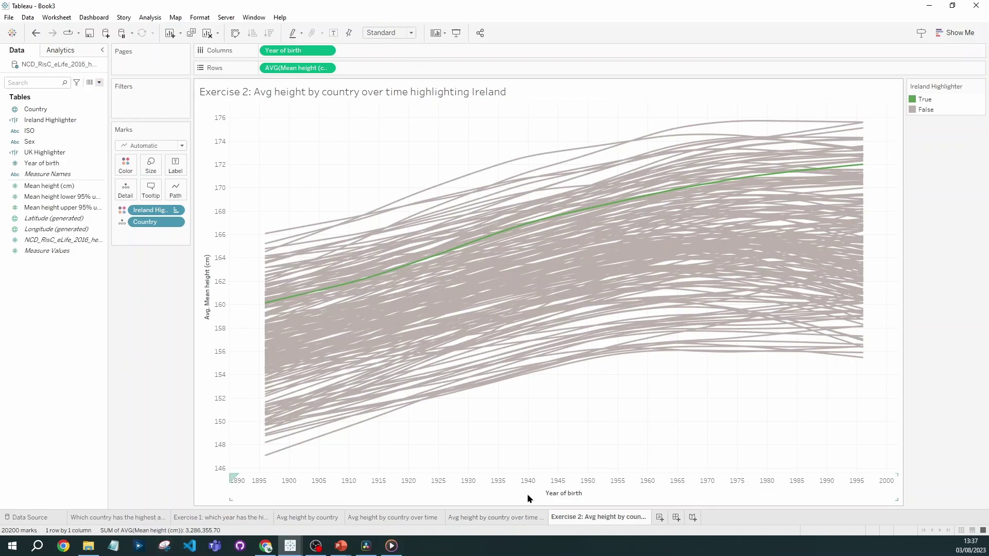
Duplicate the worksheet "Avg height by country over time highlighting UK", keeping the default name of the copy
click(513, 518)
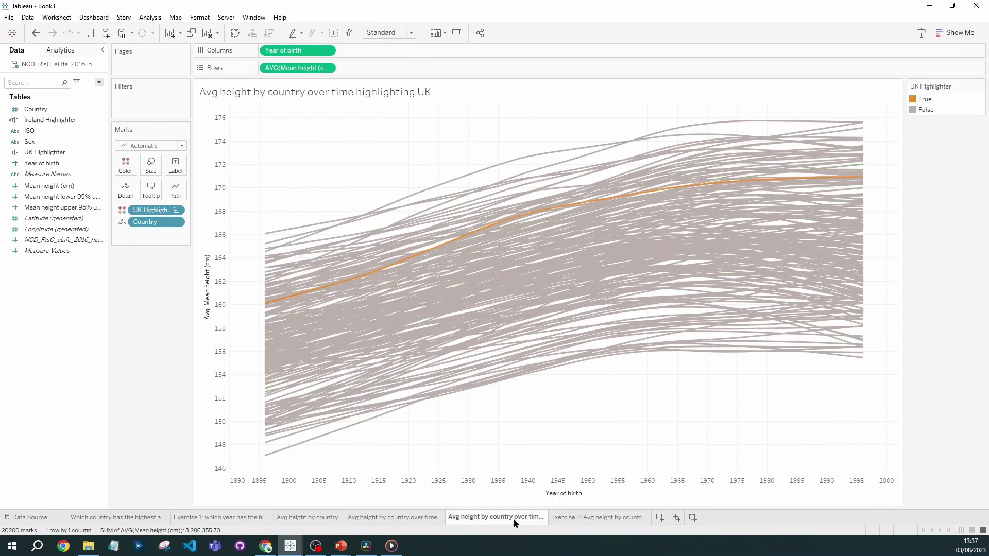
right_click(504, 518)
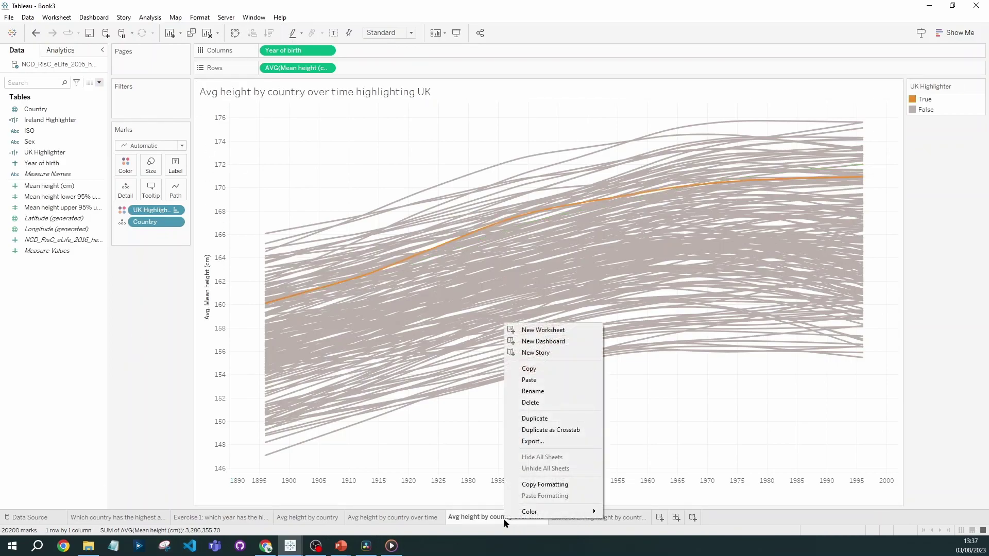
click(540, 419)
double_click(610, 517)
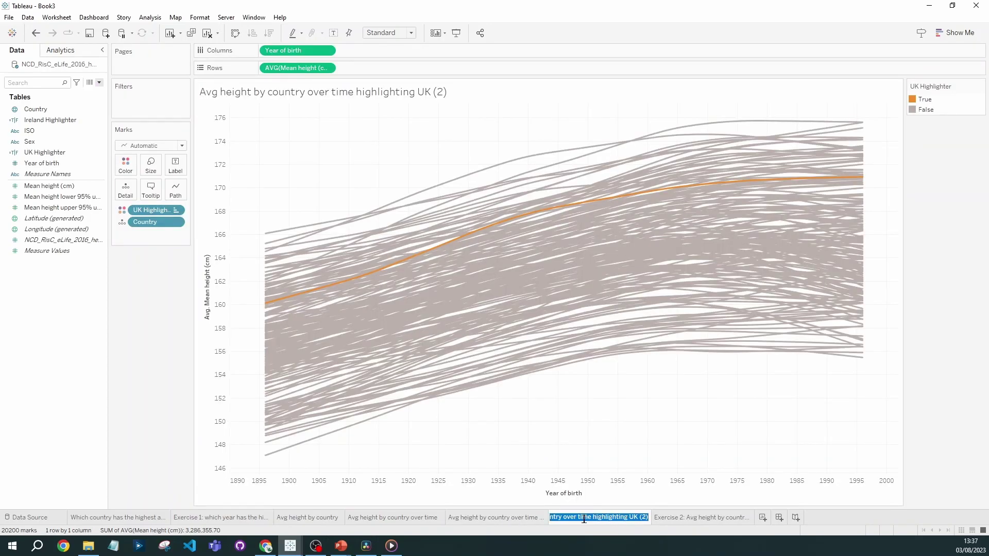
click(150, 293)
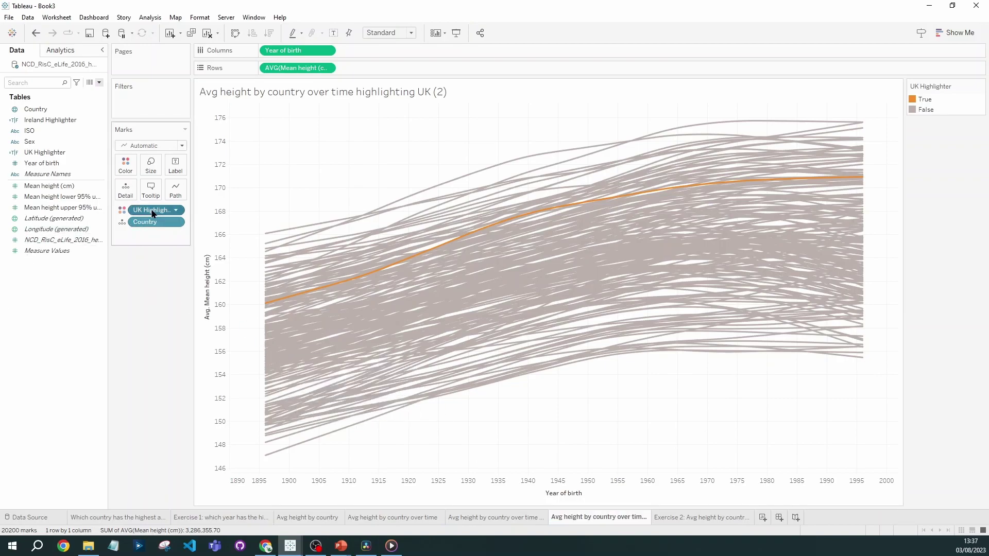
Replace UK Highlighter with Ireland Highlighter as the line colour in the duplicated worksheet, and delete that worksheet
drag(152, 213, 147, 279)
mouse_move(52, 121)
mouse_down()
mouse_move(91, 186)
mouse_move(126, 164)
mouse_up()
drag(930, 101, 929, 113)
click(936, 171)
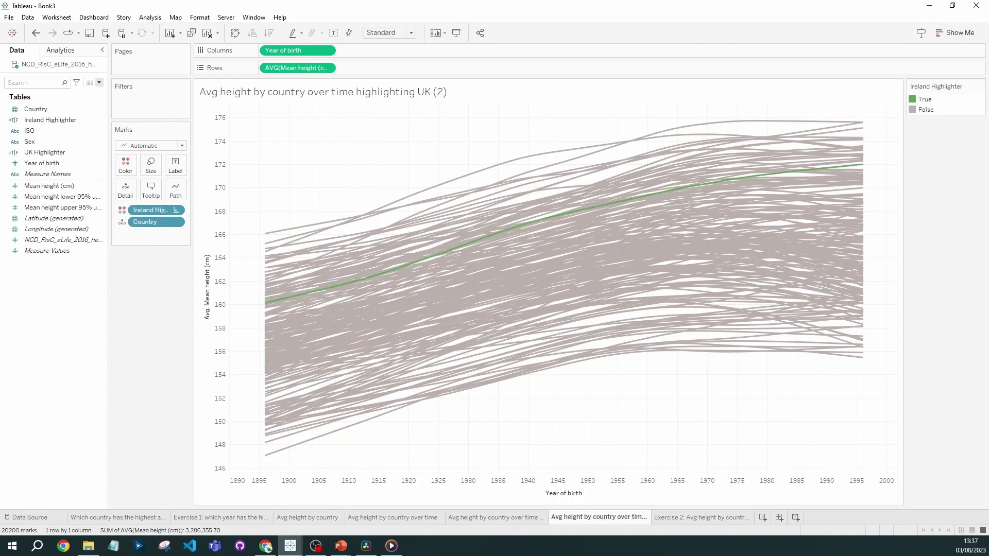
right_click(597, 518)
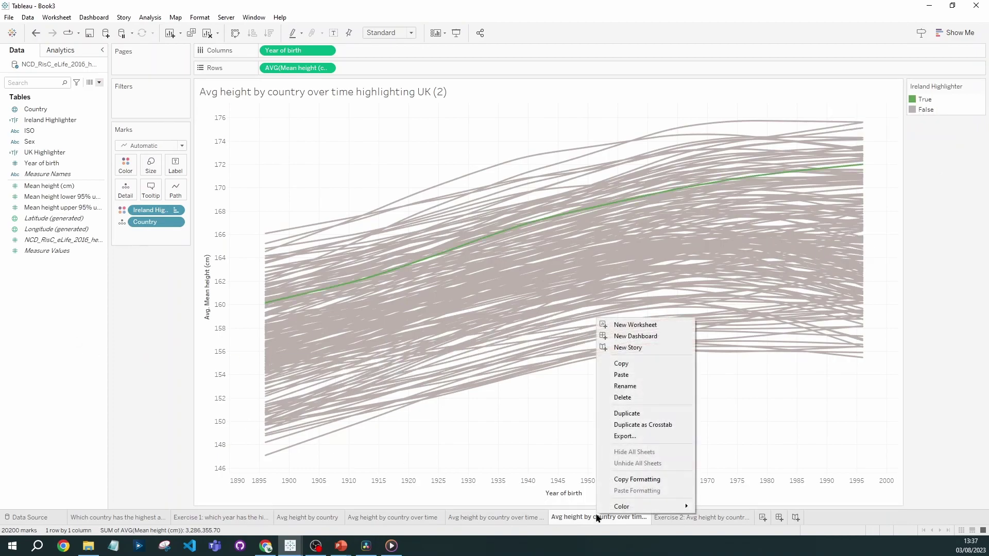
click(635, 402)
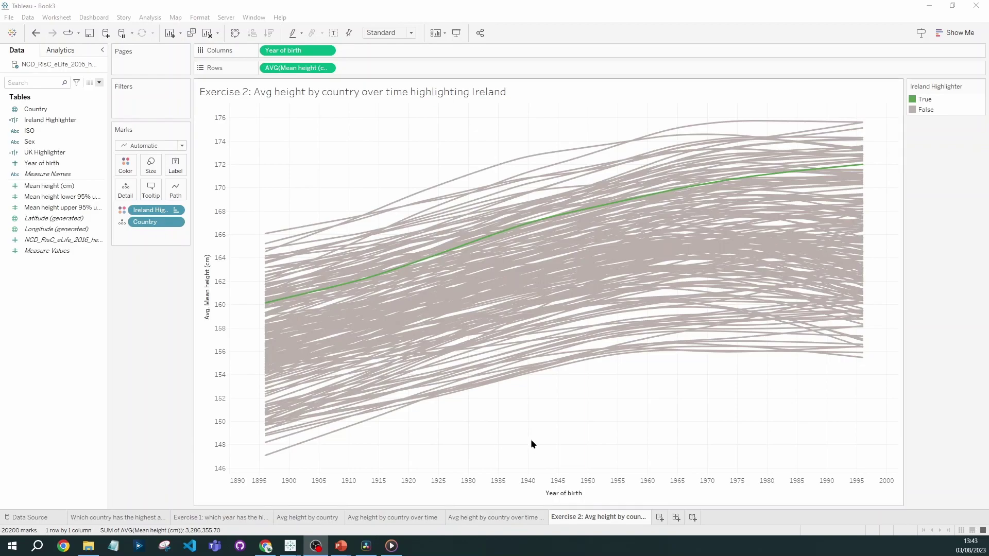
Add a worksheet named "Highlight countries taller than avg UK height for women in 1996"
click(660, 518)
double_click(660, 517)
text(Highlight countries taller than avg UK height for women in 1996)
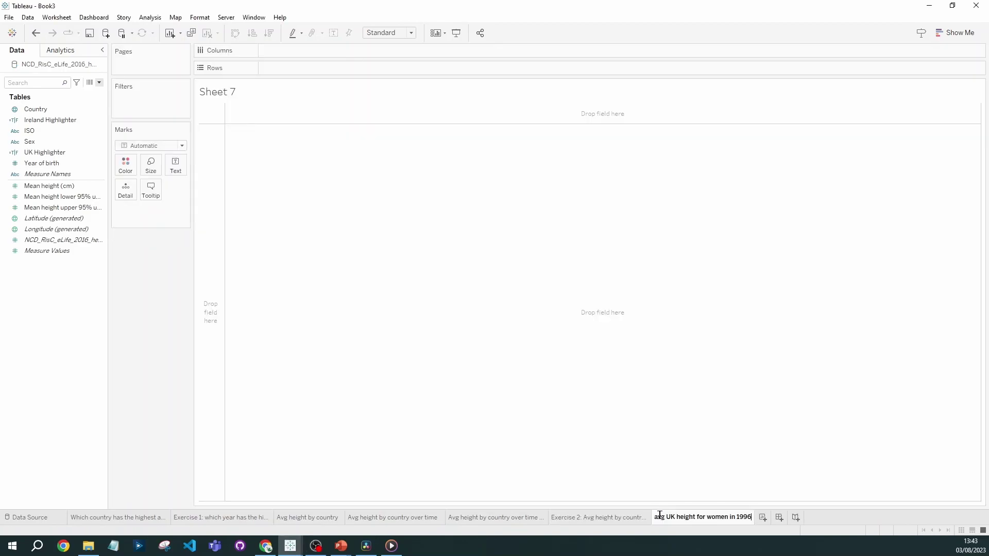
key(Return)
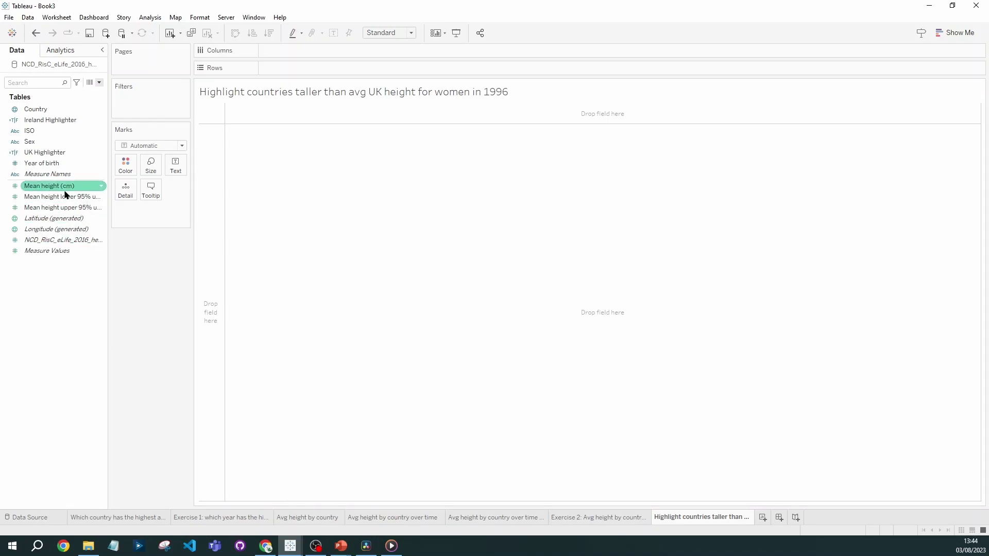
Place Mean height (cm) on Columns of the new worksheet and aggregate it as an average
drag(44, 187, 295, 49)
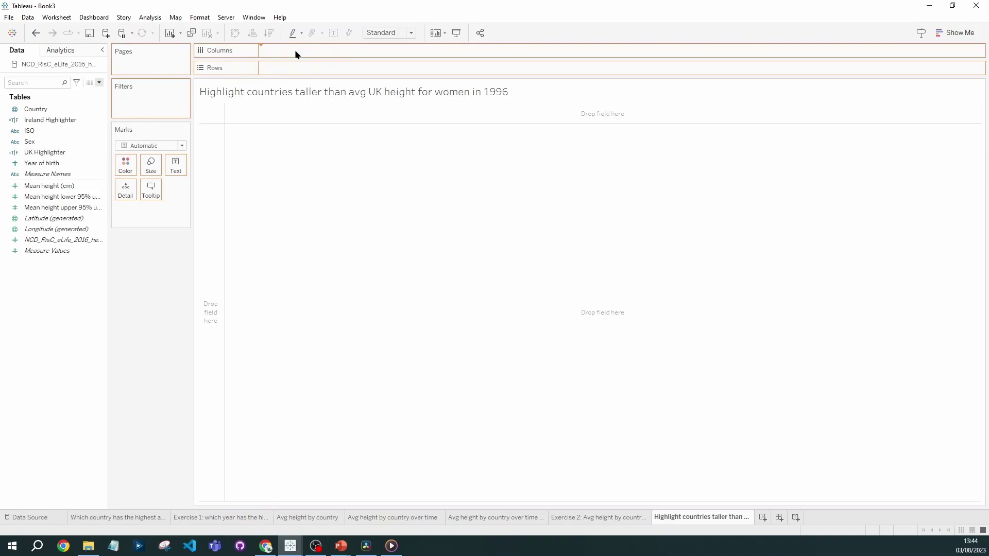
right_click(295, 50)
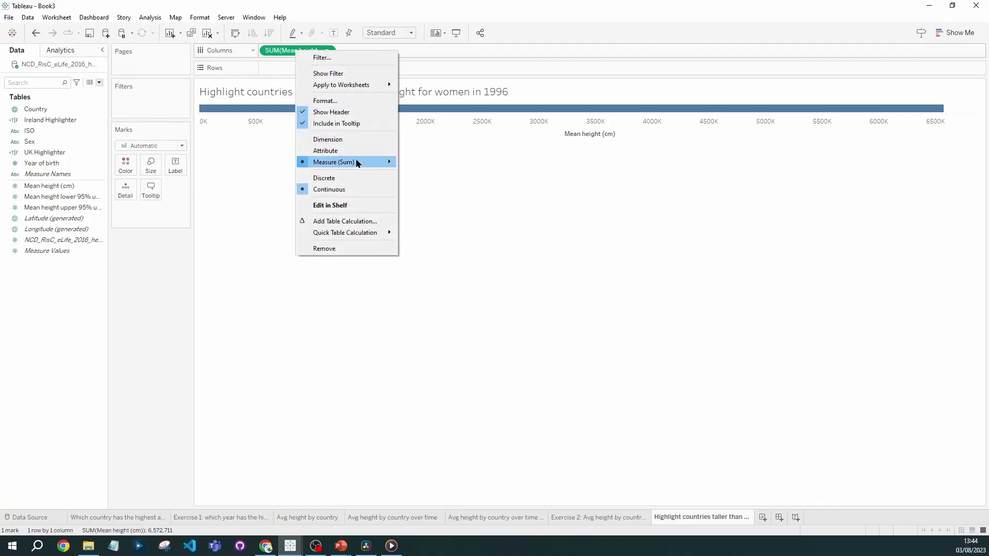
mouse_move(357, 162)
click(450, 174)
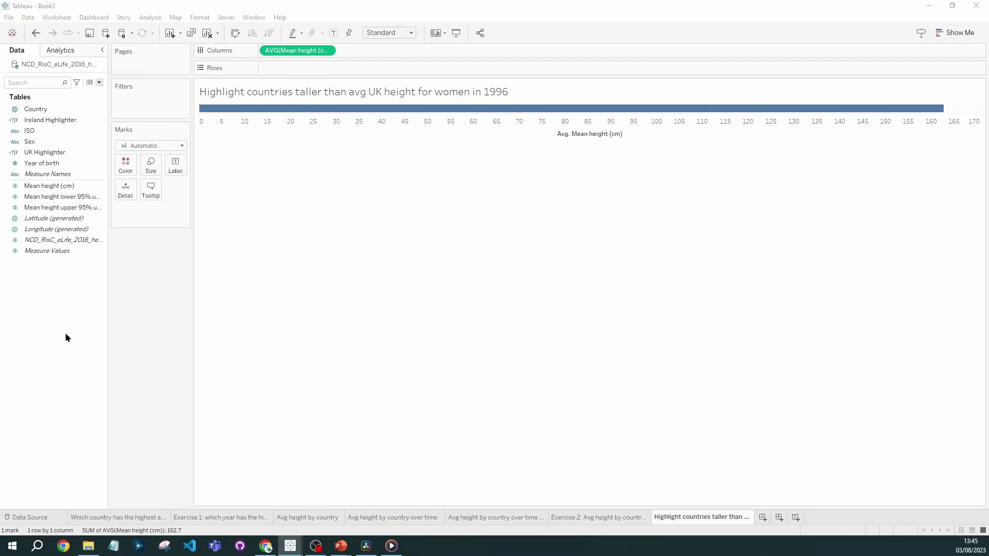
Break the average height bars down by Country and Sex on Rows, and sort them by average mean height
drag(44, 109, 321, 68)
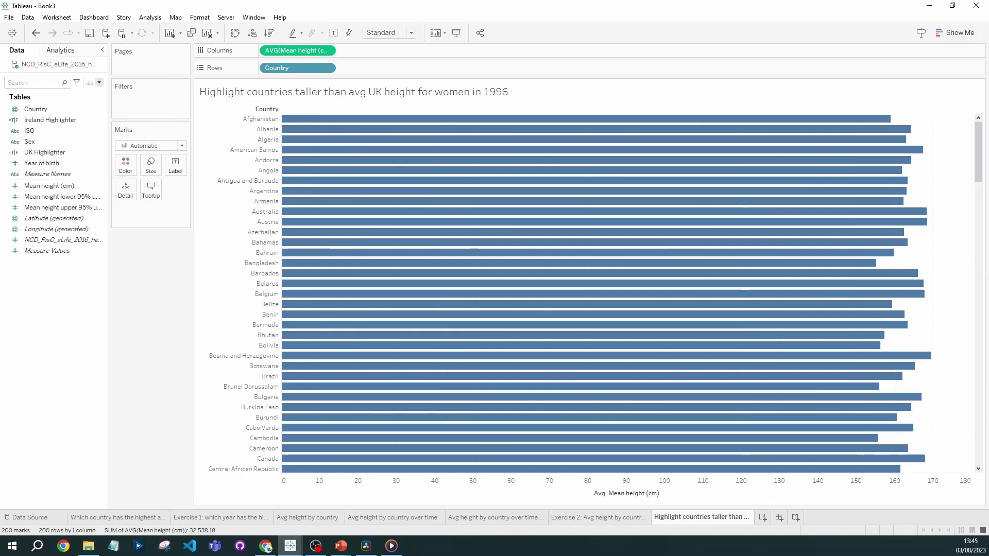
drag(31, 142, 375, 70)
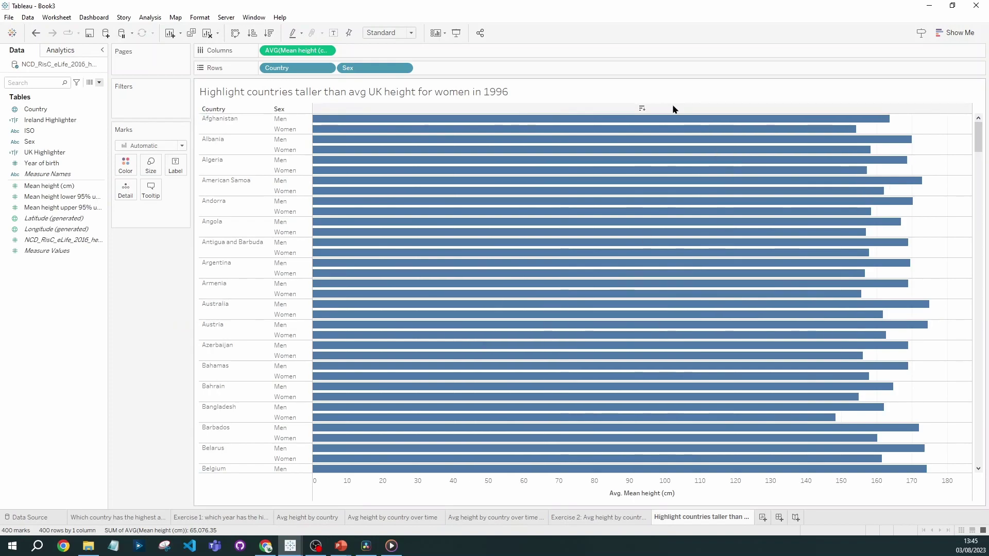
click(642, 108)
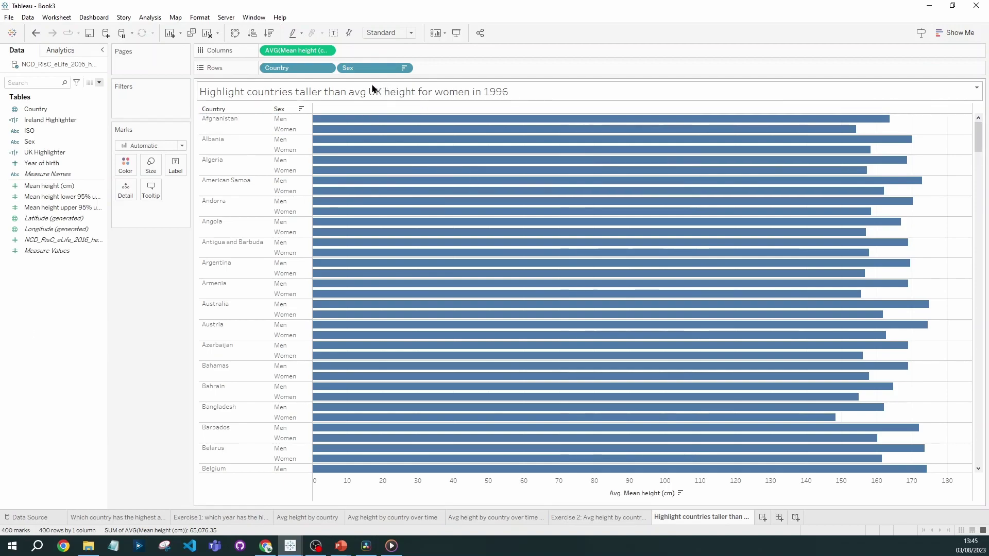
Filter the worksheet by Sex so that only Women is kept
drag(29, 141, 135, 100)
click(397, 195)
click(585, 399)
click(494, 399)
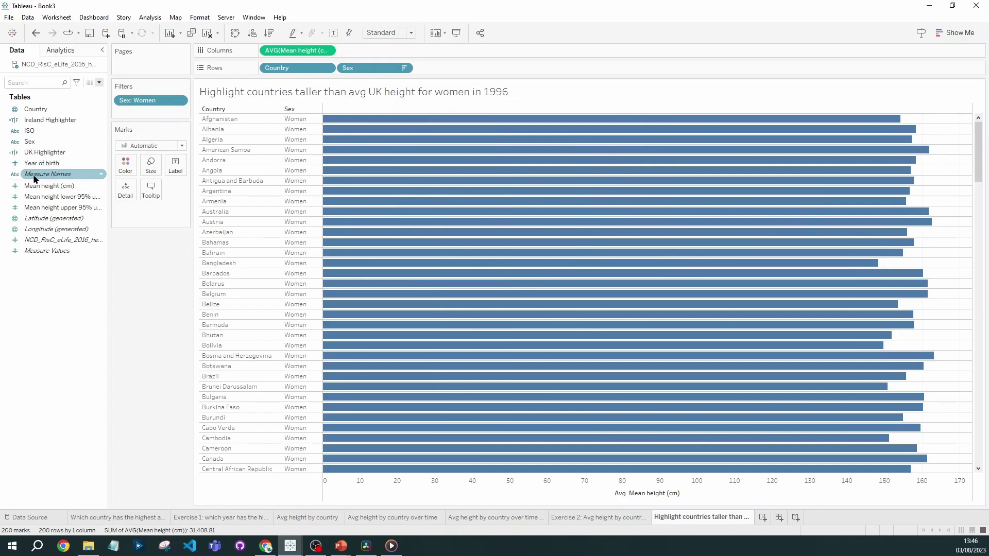
Filter the worksheet by Year of birth so that only 1996 is kept
drag(36, 165, 133, 112)
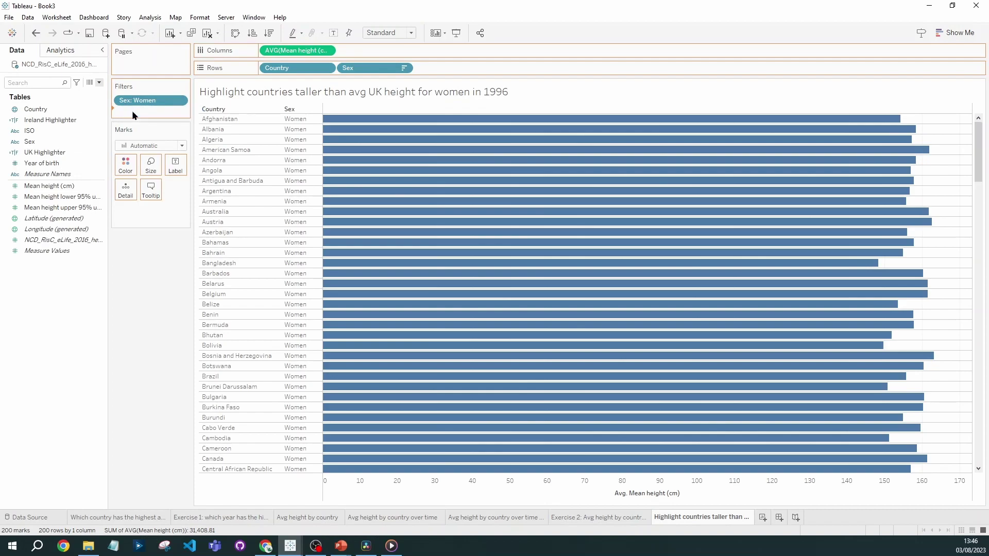
click(441, 184)
text(1996)
click(398, 196)
click(585, 399)
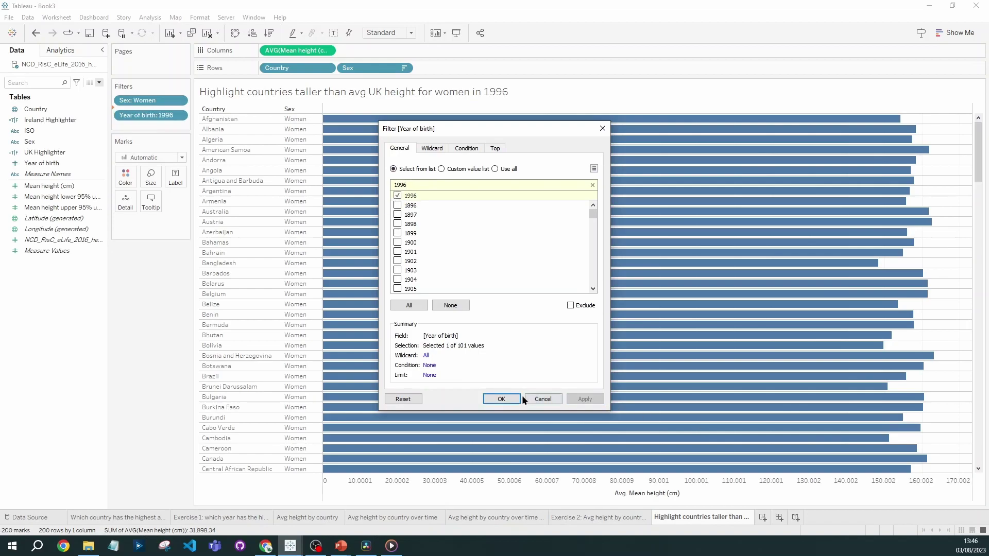
click(501, 399)
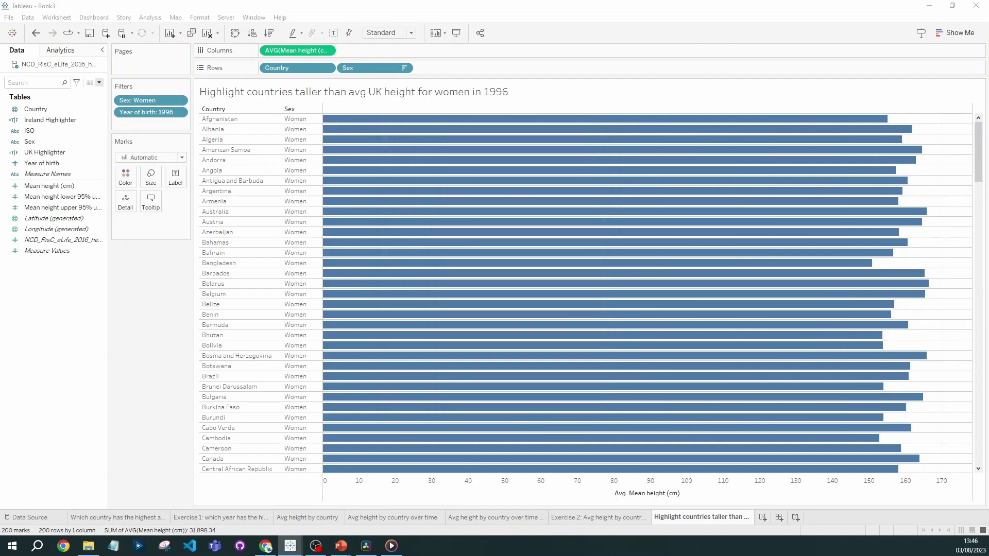
Sort the countries by descending average height and label each bar with its average to read the United Kingdom's value
click(647, 109)
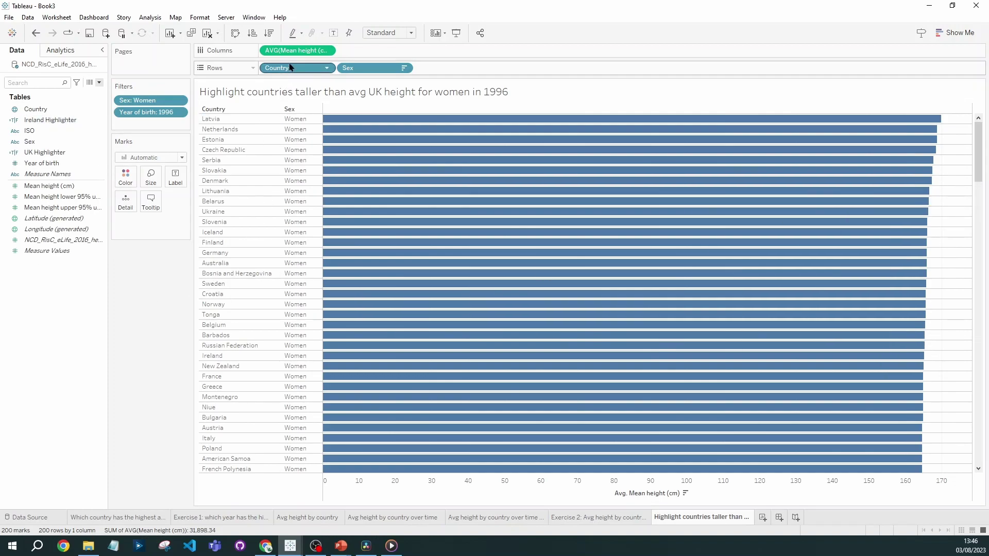
drag(291, 52, 175, 177)
scroll(435, 320, down, 4)
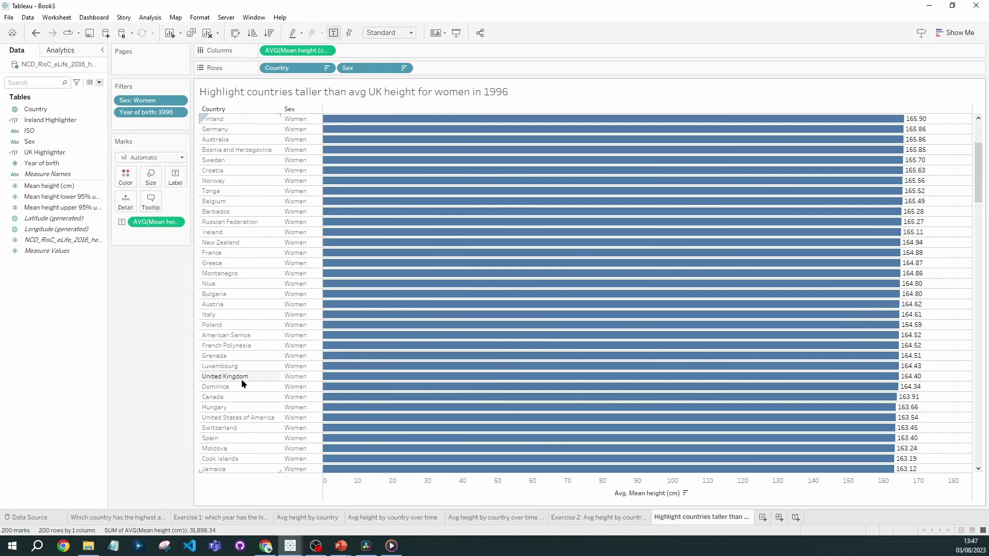
click(241, 378)
mouse_move(916, 384)
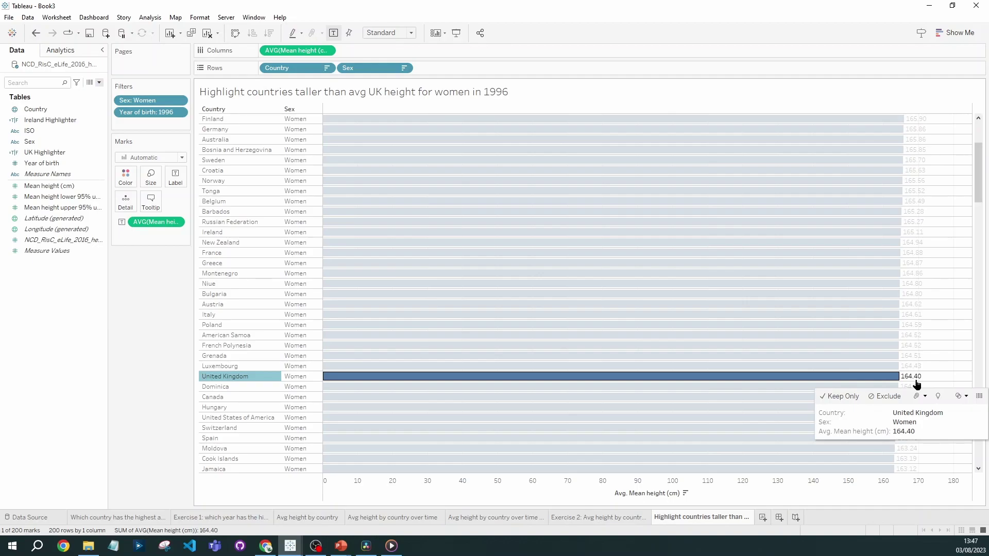
mouse_move(559, 178)
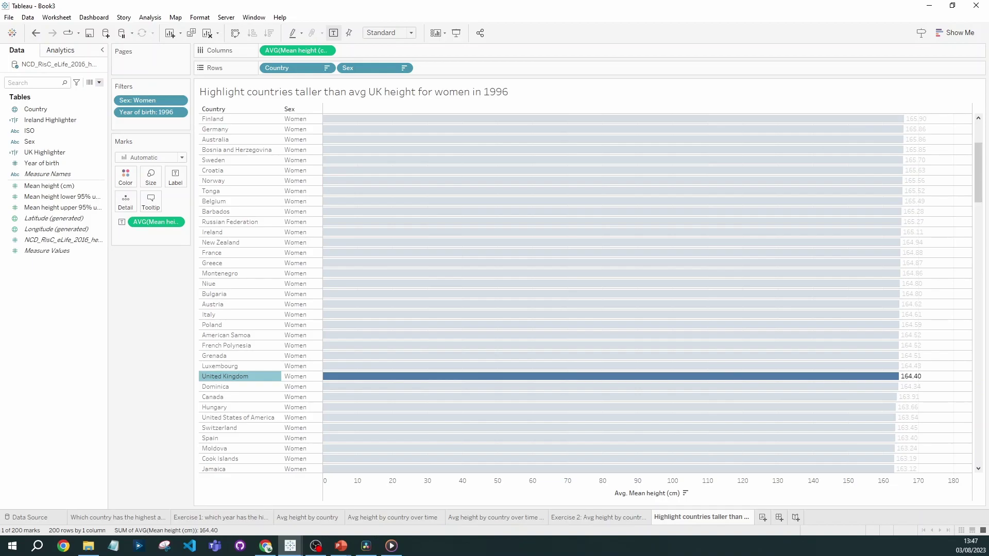
key(Escape)
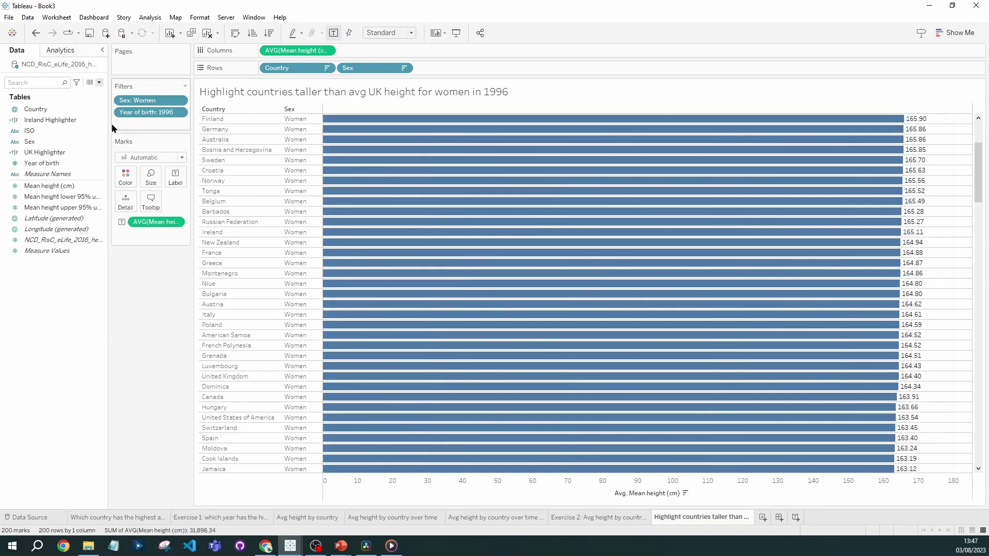
Create a calculated field named "taller than UK women in 1996" with the formula AVG([Mean height (cm)]) > 164.41
click(99, 82)
click(51, 93)
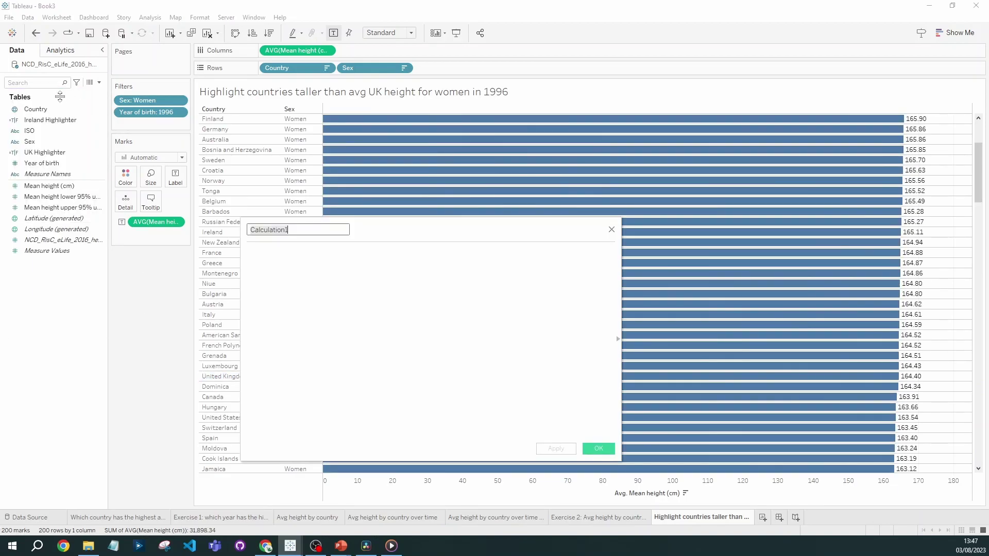
drag(371, 225, 260, 275)
text(taller than U)
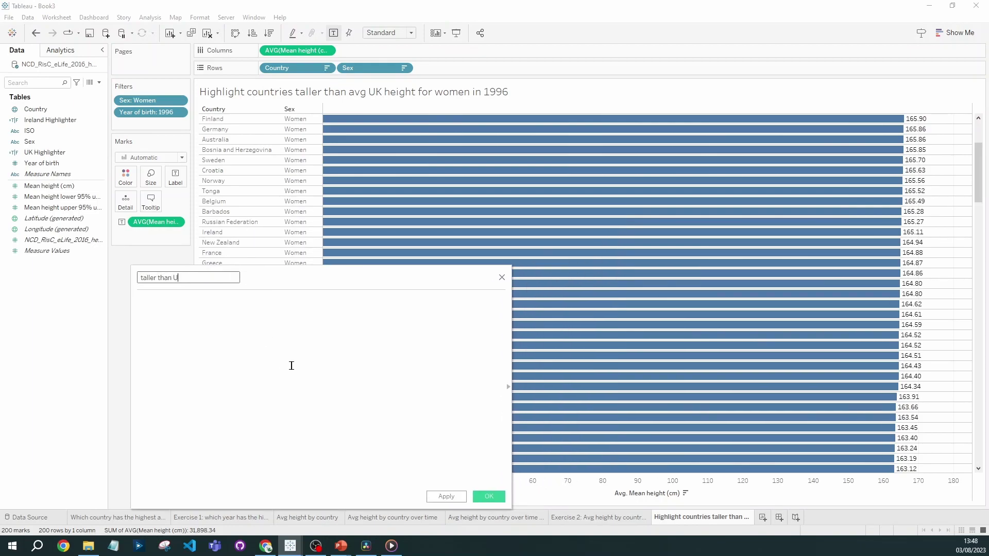
text(K women in 1996)
key(Tab)
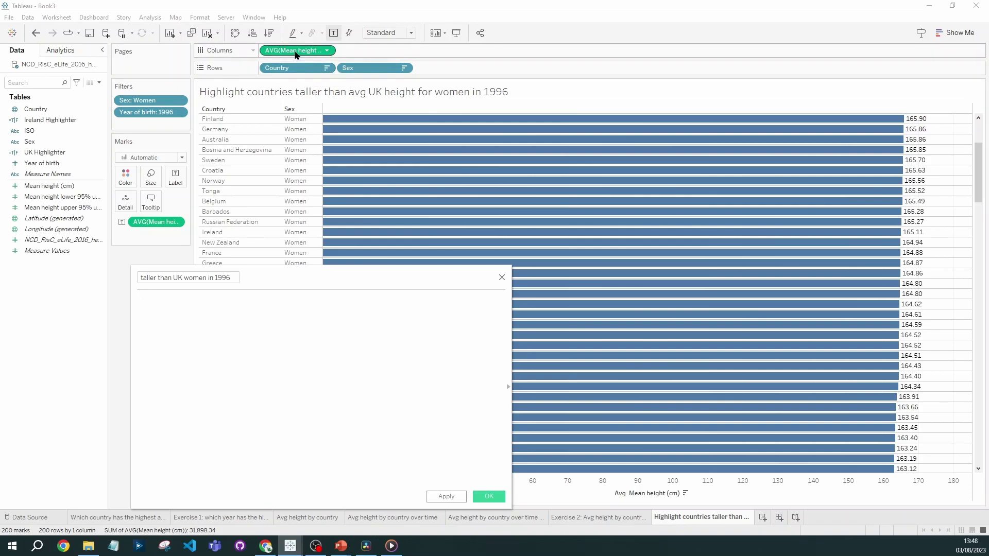
drag(297, 51, 282, 376)
text(> 16)
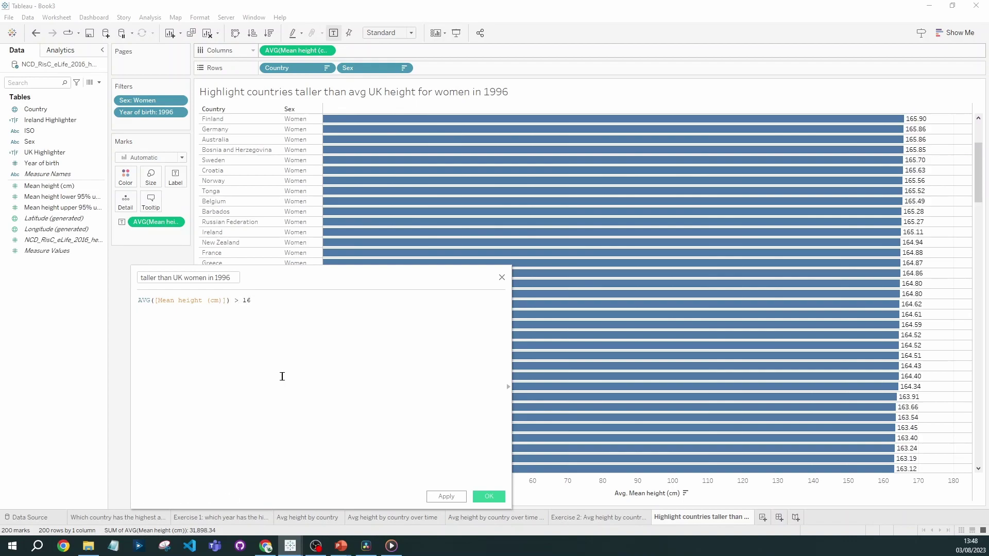
text(4.41)
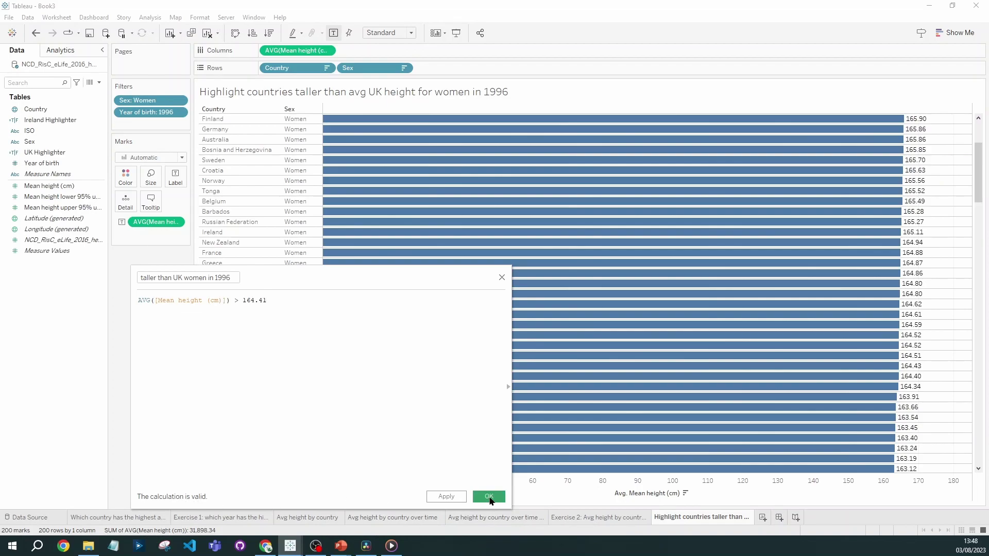
click(489, 497)
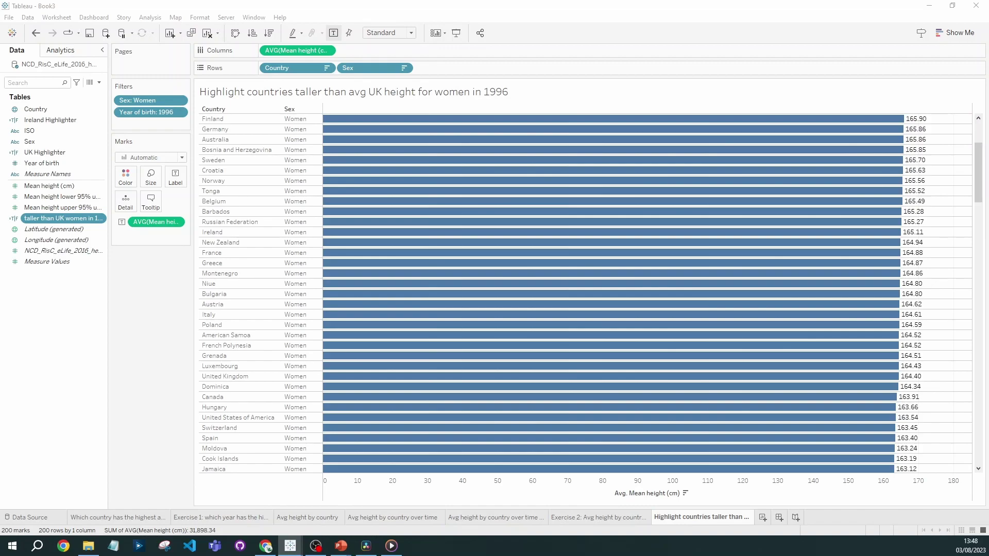
Colour the bars by the "taller than UK women in 1996" field and view its colour assignment options
drag(54, 218, 125, 180)
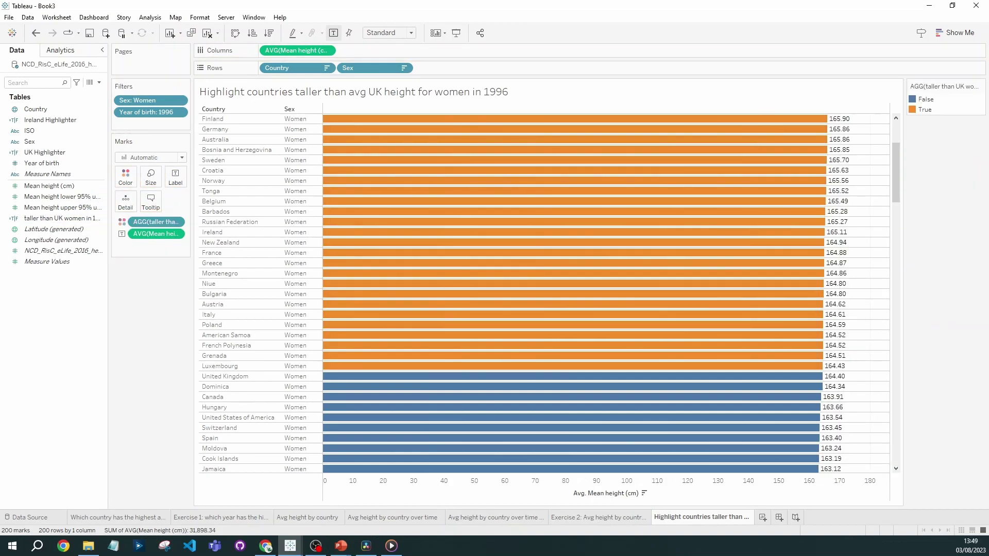
mouse_move(737, 312)
click(981, 86)
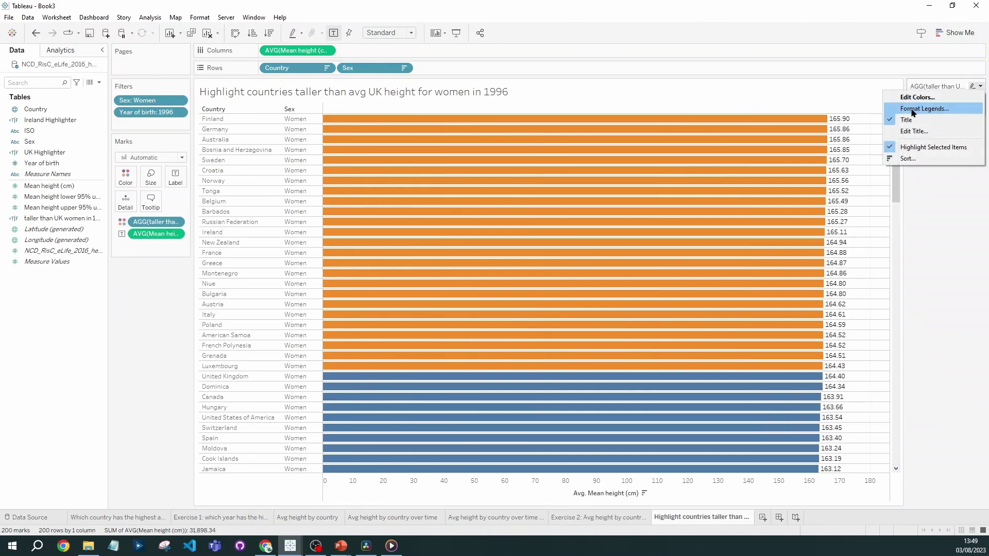
click(917, 98)
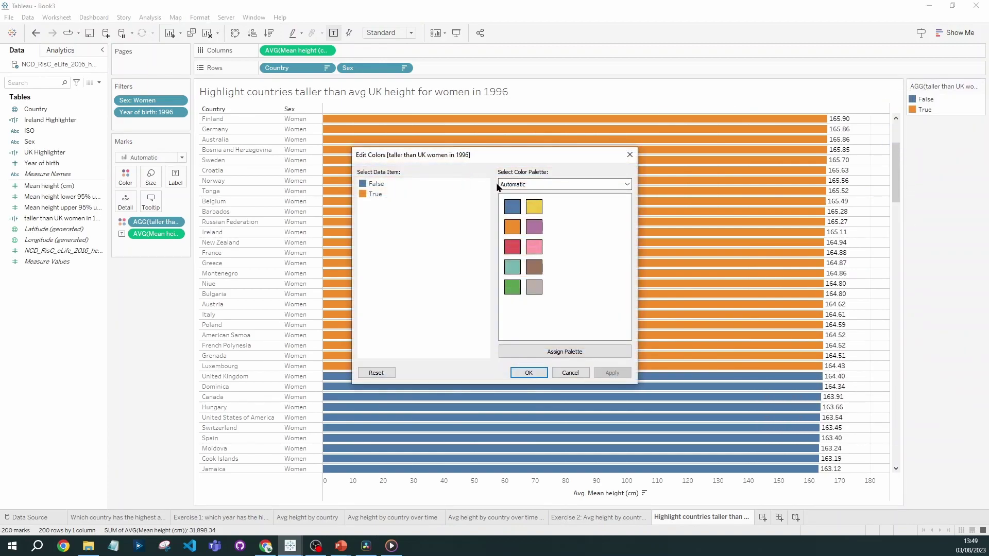
click(629, 154)
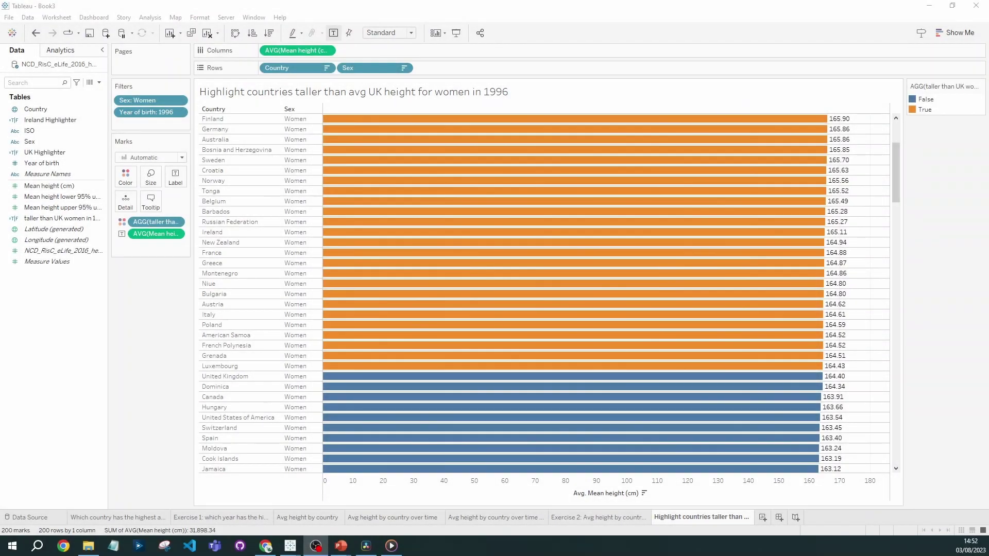
Add a dashboard named "Global Heights"
click(779, 517)
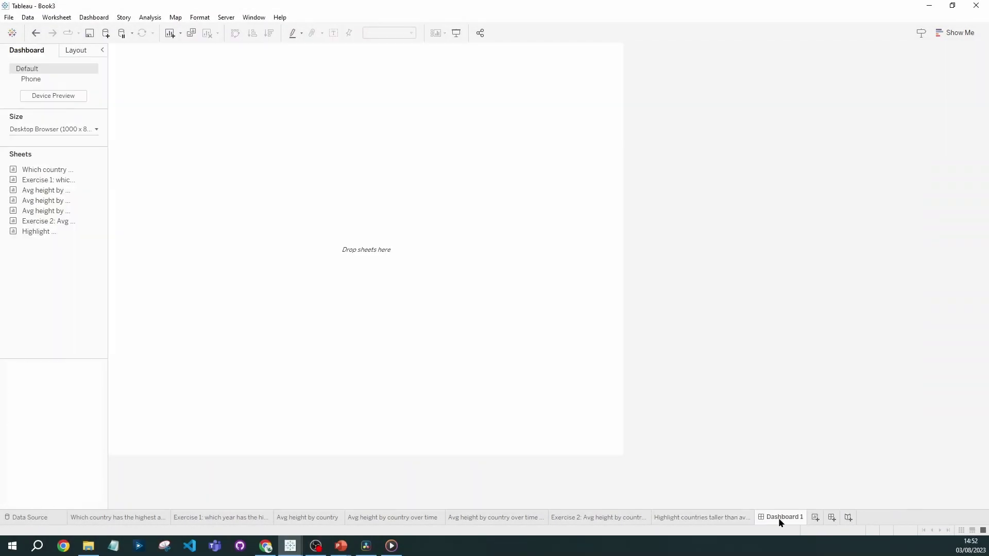
text(Global Hri)
key(BackSpace)
key(BackSpace)
text(eights)
key(Return)
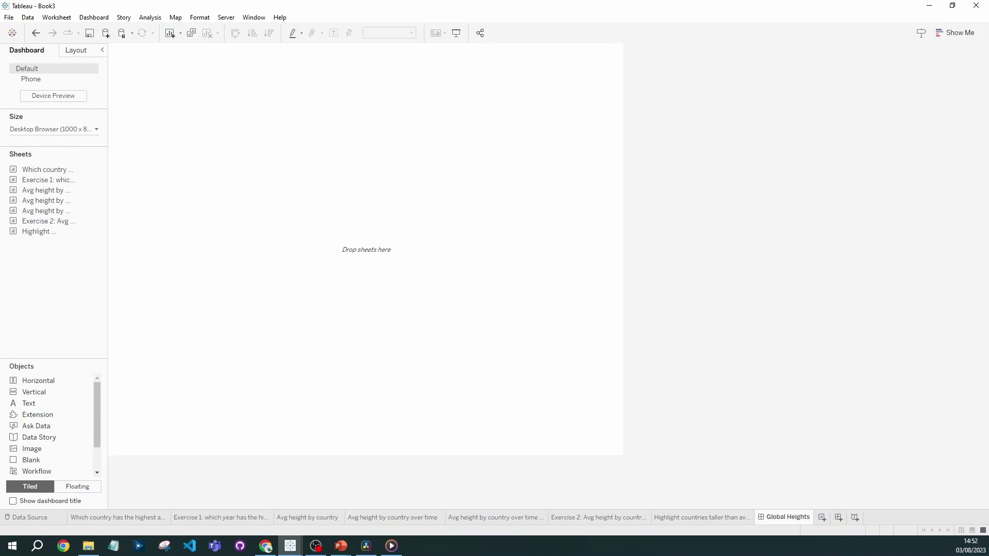
Preview the sheets available to the dashboard, visit the "Avg height by country" worksheet and return to Global Heights
mouse_move(72, 168)
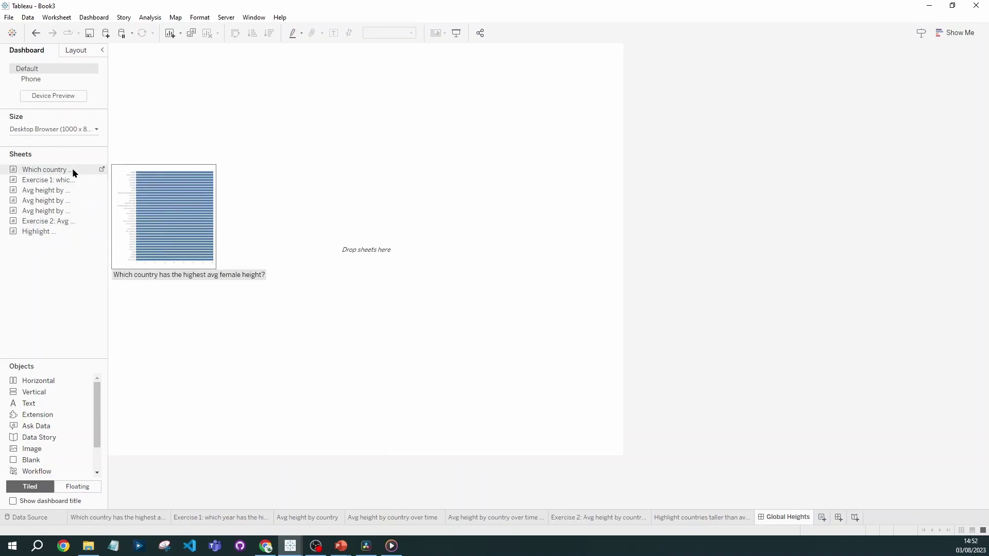
mouse_move(71, 189)
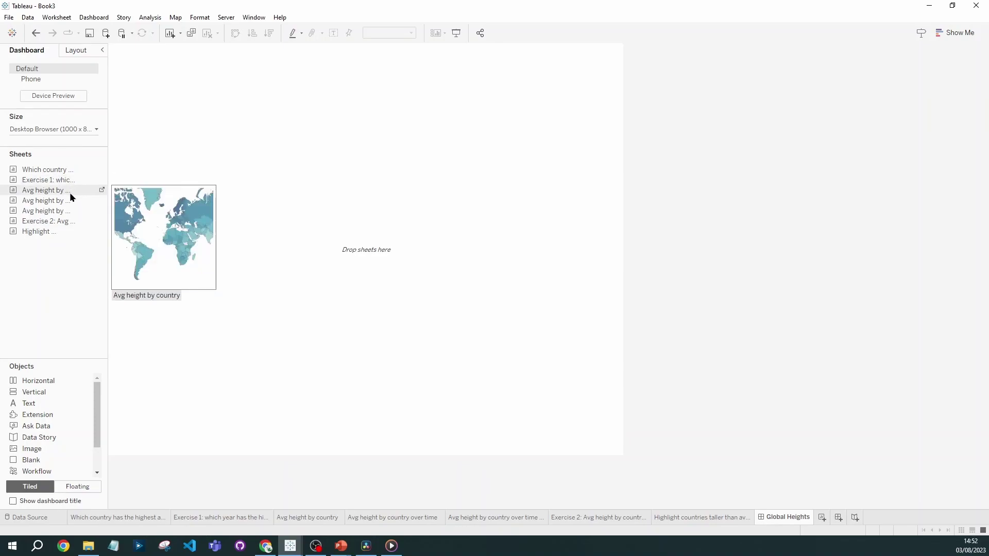
click(102, 191)
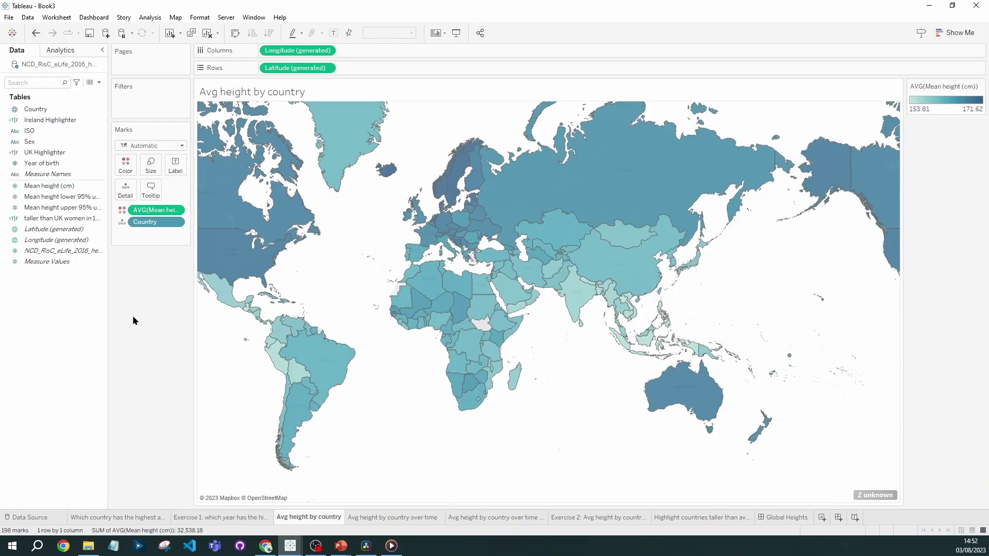
click(783, 517)
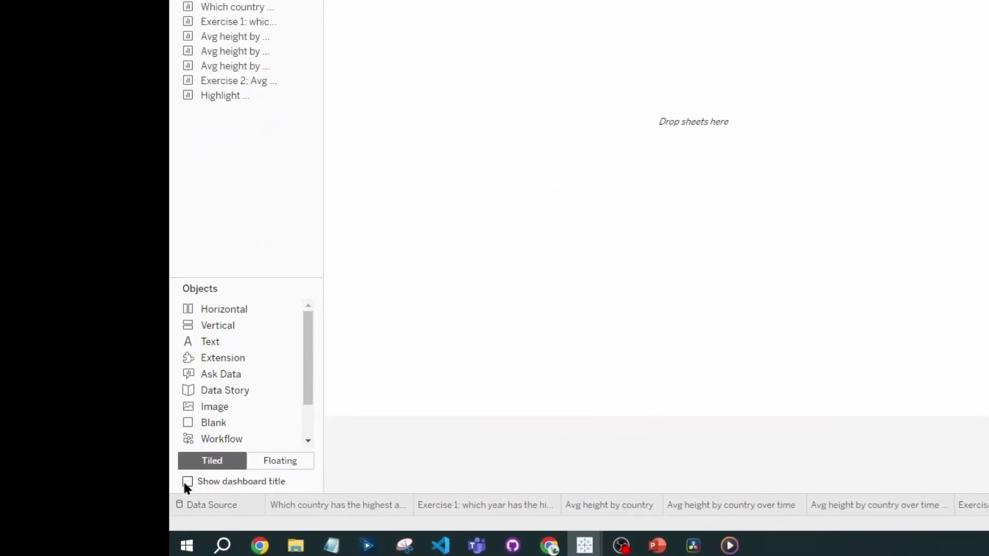
Show the dashboard title on Global Heights and hide it again
click(187, 482)
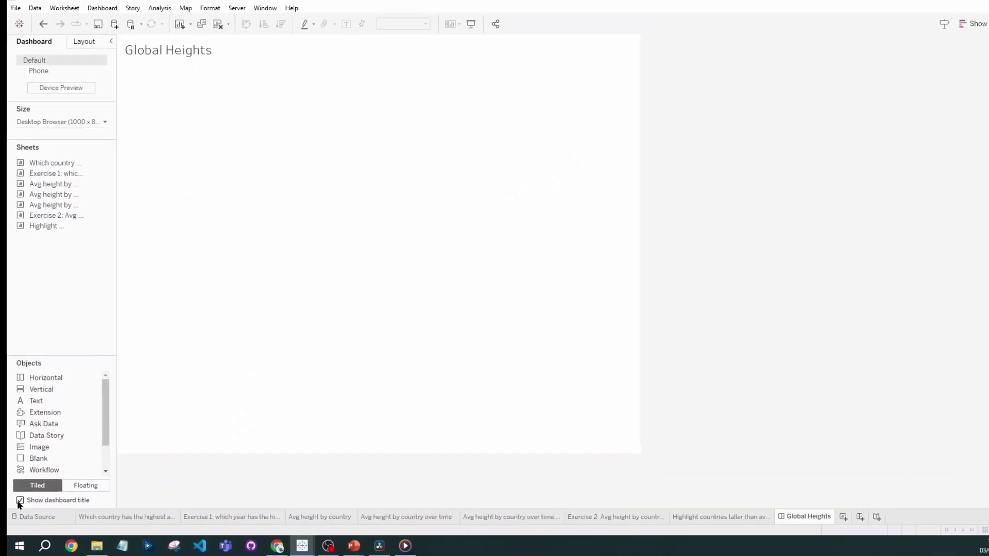
click(187, 482)
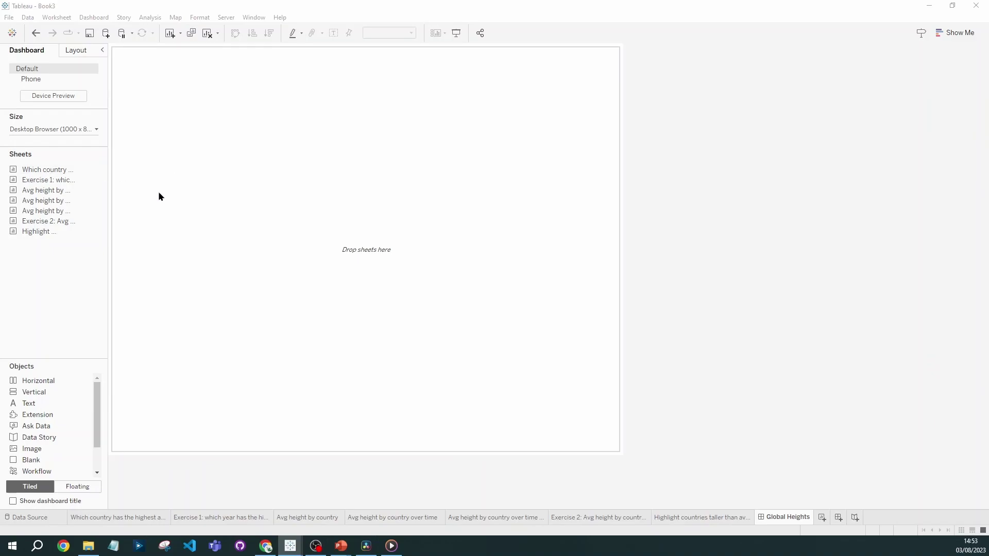
Try a horizontal container with the highest female height and Exercise 1 male height sheets side by side, and undo adding the sheets
drag(28, 381, 329, 316)
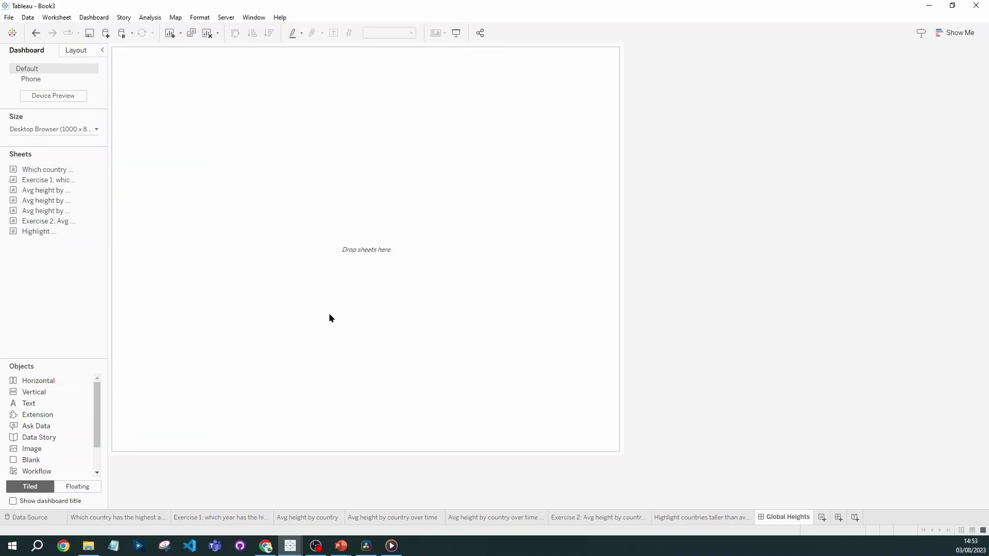
drag(48, 180, 207, 253)
drag(45, 180, 592, 268)
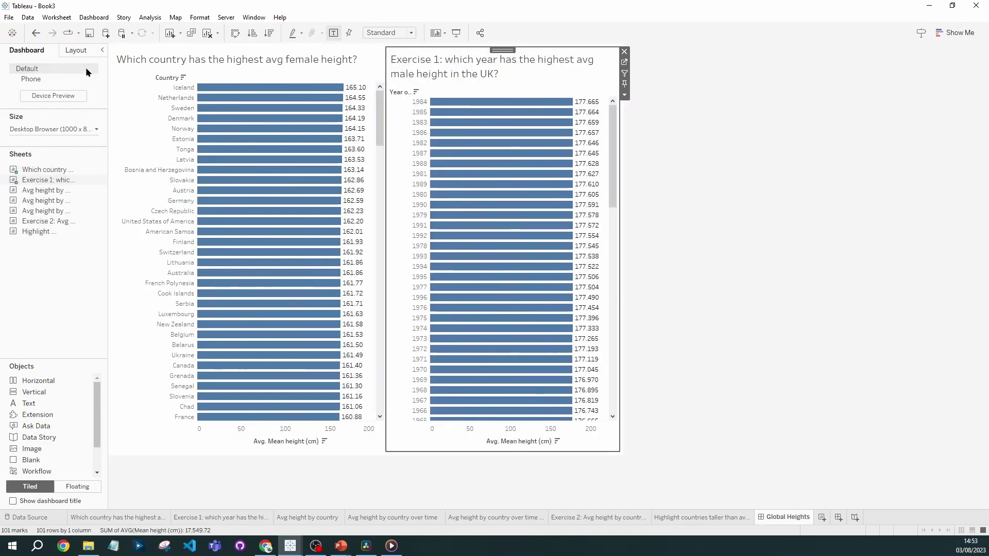
click(36, 32)
click(36, 33)
Try a vertical container with the Exercise 1 male height sheet above the "Avg height by country" map, and clear the dashboard
drag(60, 392, 362, 288)
drag(45, 179, 147, 177)
drag(47, 195, 415, 439)
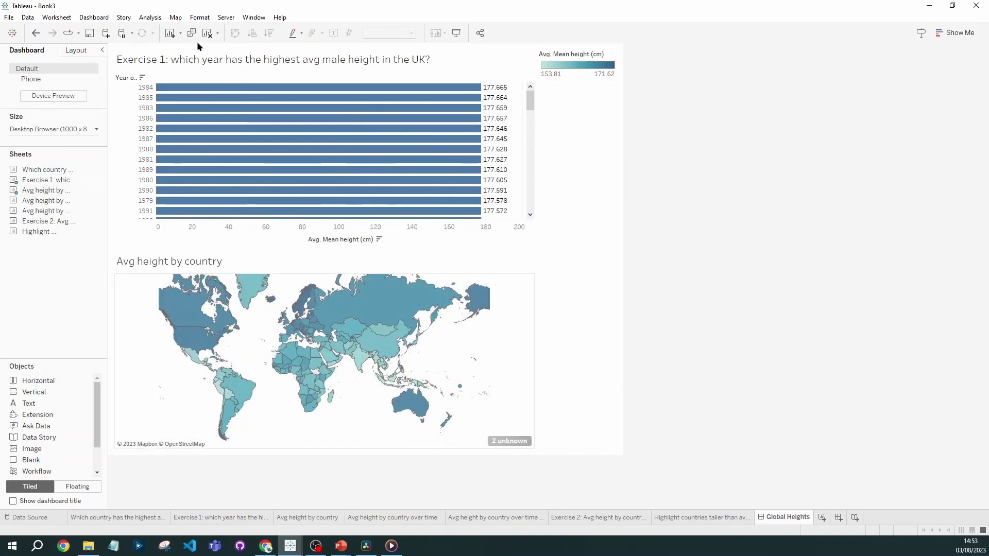
click(207, 33)
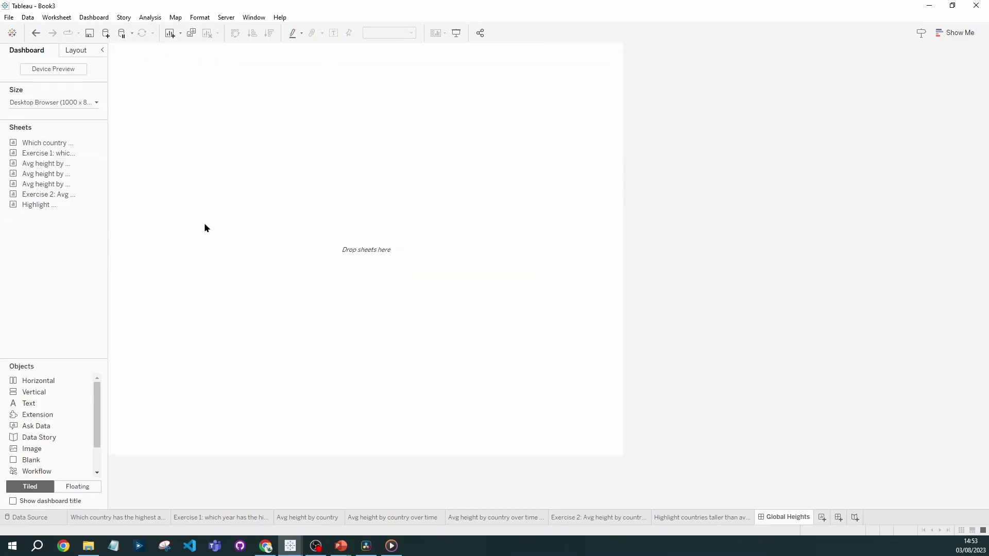
Place an empty vertical container across the whole Global Heights dashboard
click(31, 394)
drag(353, 362, 482, 356)
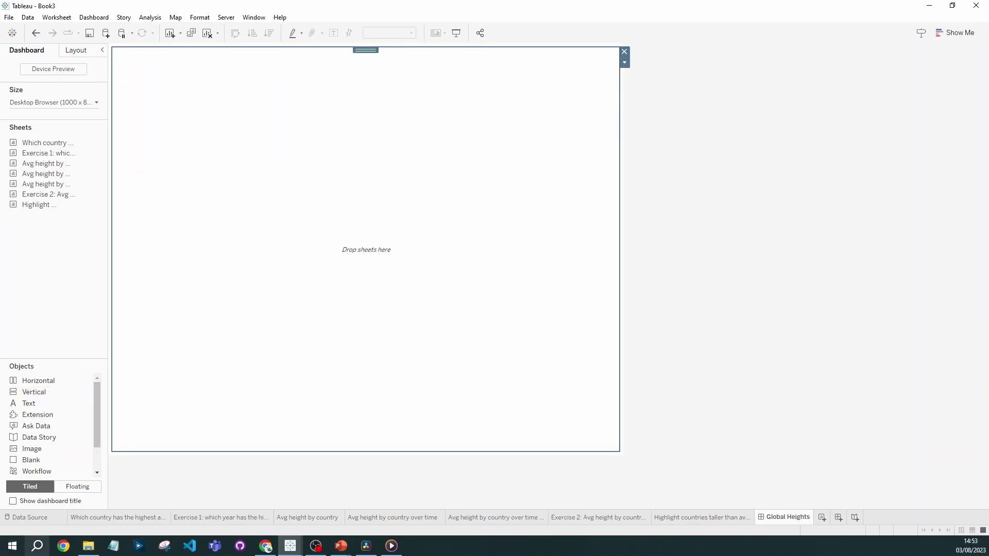
Add a text object reading "Global Heights" inside the dashboard's vertical container
click(13, 501)
click(13, 503)
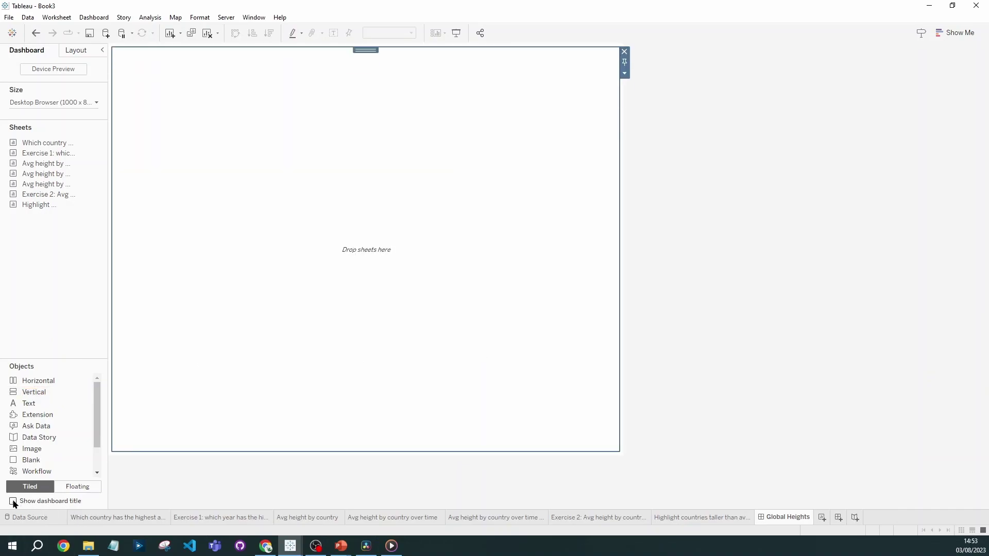
drag(31, 410, 379, 325)
text(Global Heights)
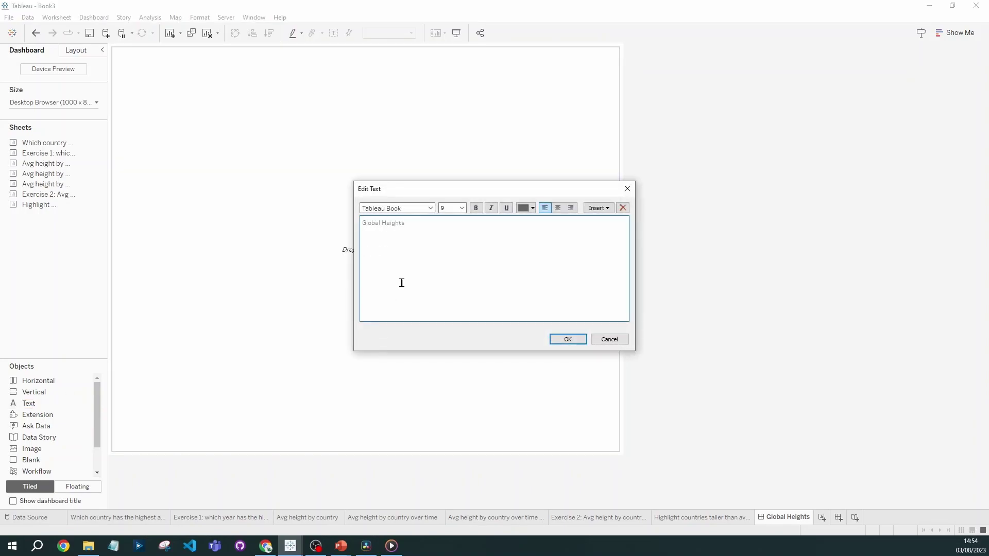
Format the Global Heights title text as 22-point Tableau Medium in black and apply it
key(ctrl+a)
click(427, 208)
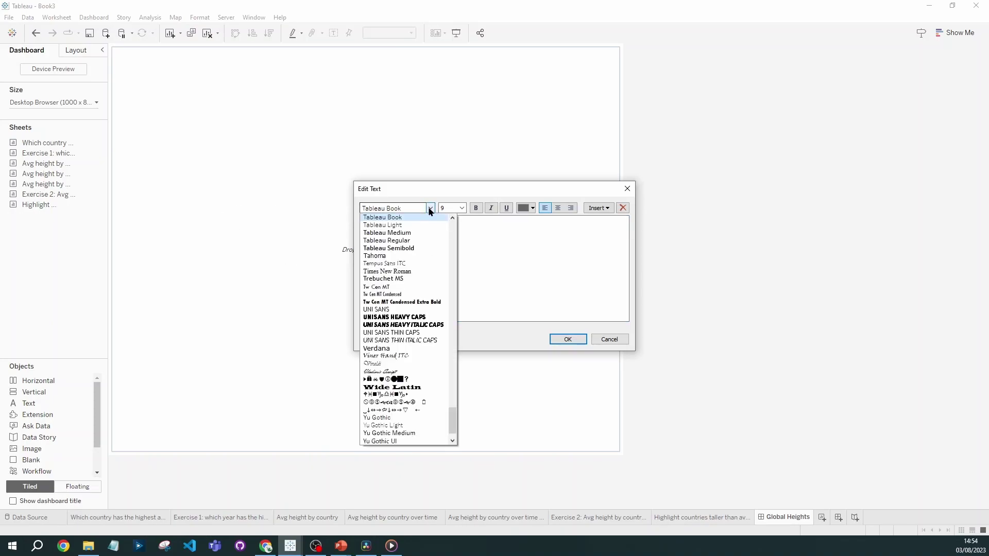
click(419, 228)
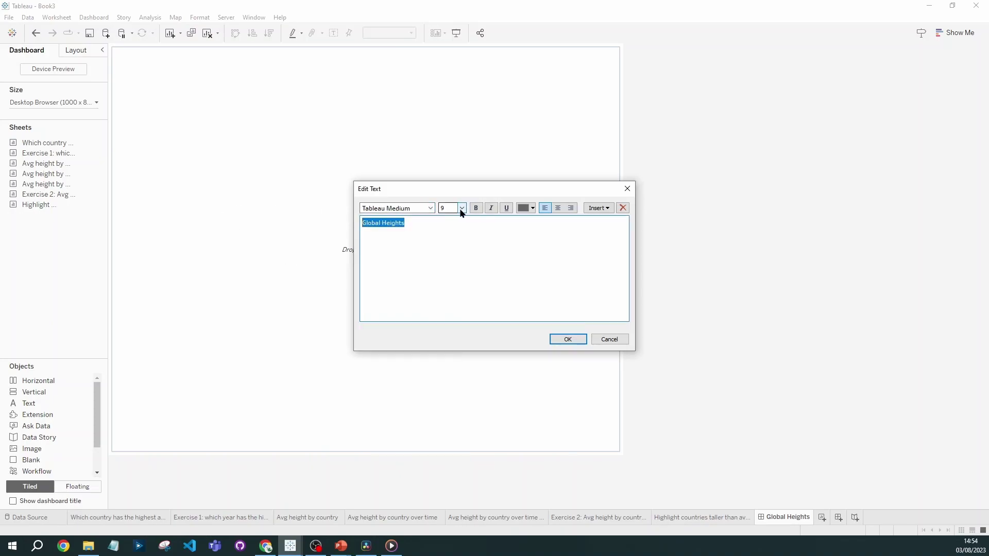
click(461, 209)
click(453, 283)
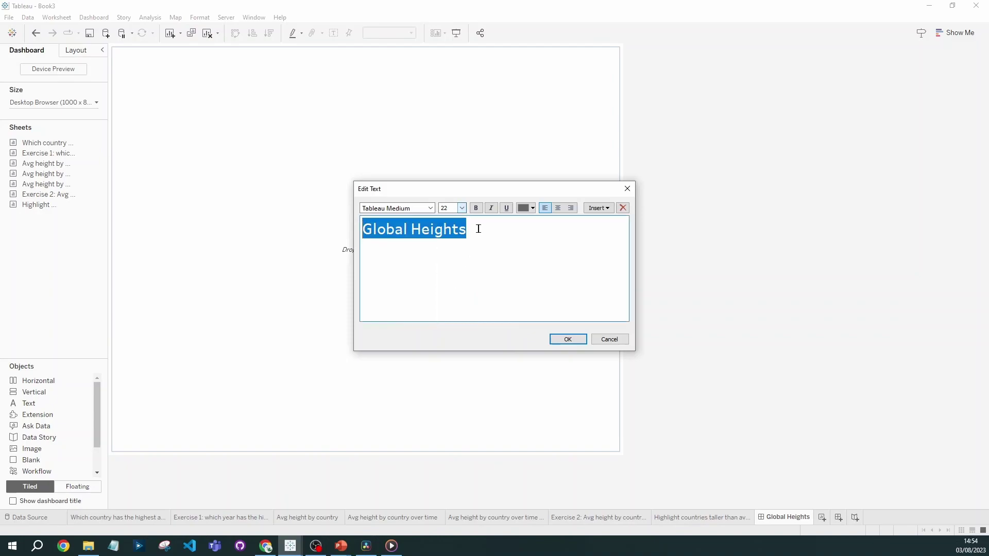
click(532, 209)
click(524, 220)
click(570, 339)
click(749, 328)
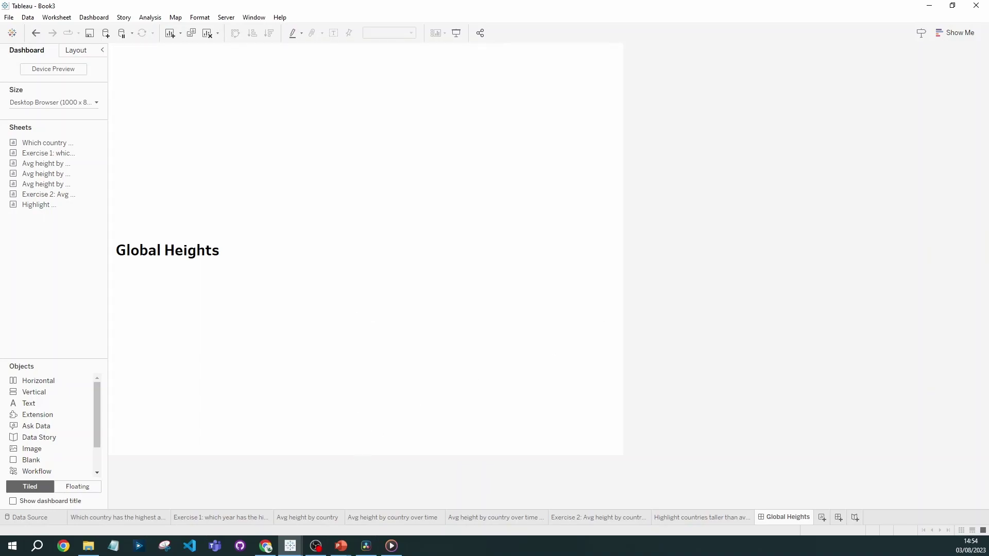
Place the "Avg height by country" map below the title, without its colour legend or unknown-locations indicator
mouse_move(56, 144)
drag(53, 163, 309, 380)
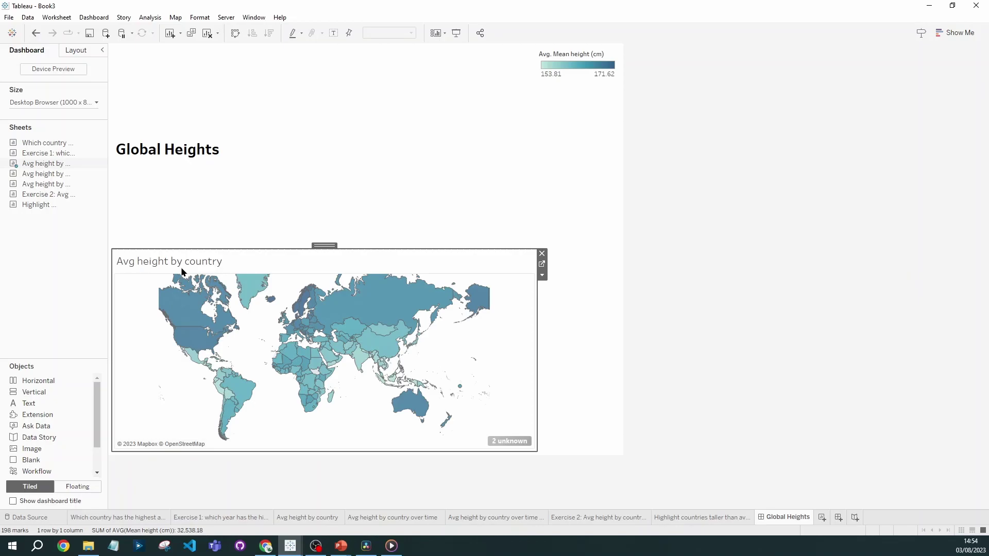
click(607, 56)
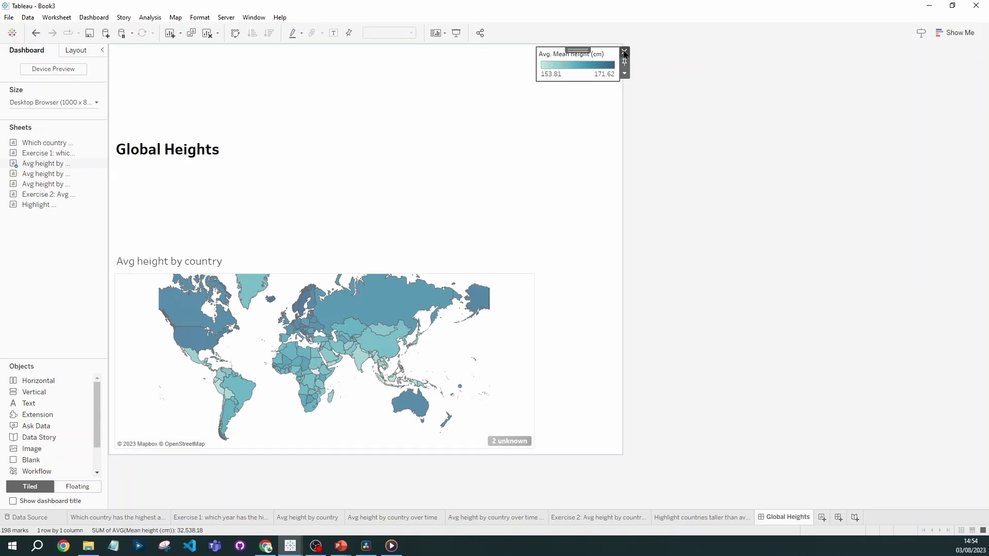
click(625, 52)
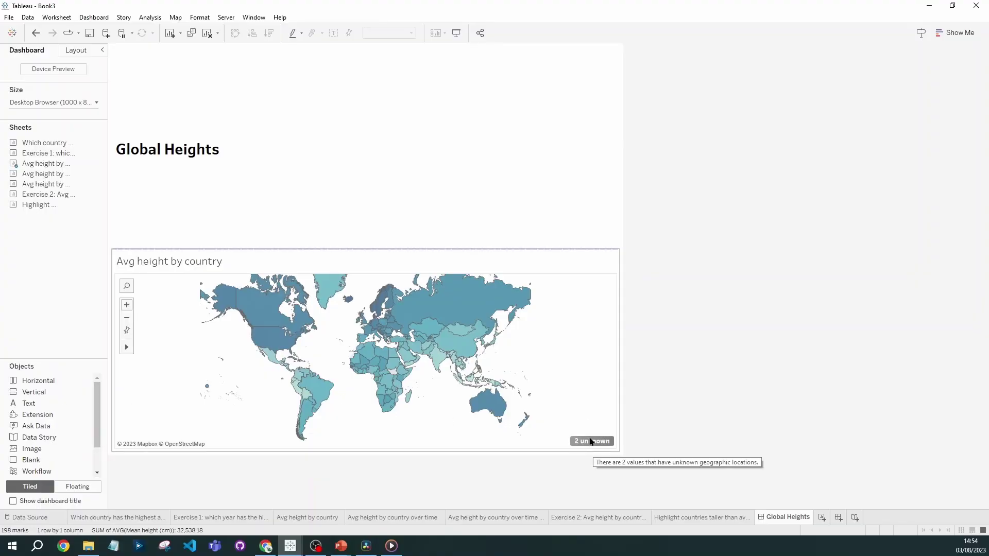
right_click(592, 441)
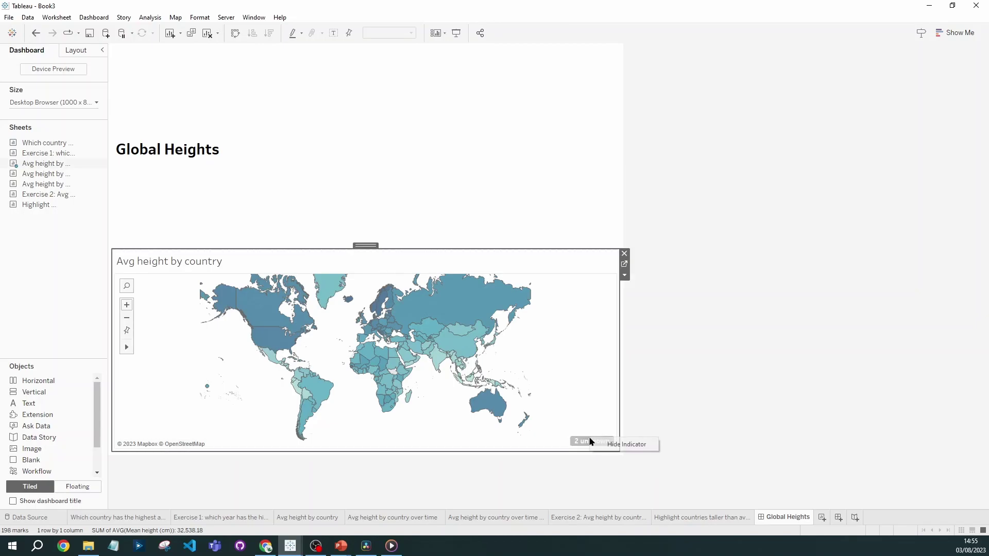
click(625, 444)
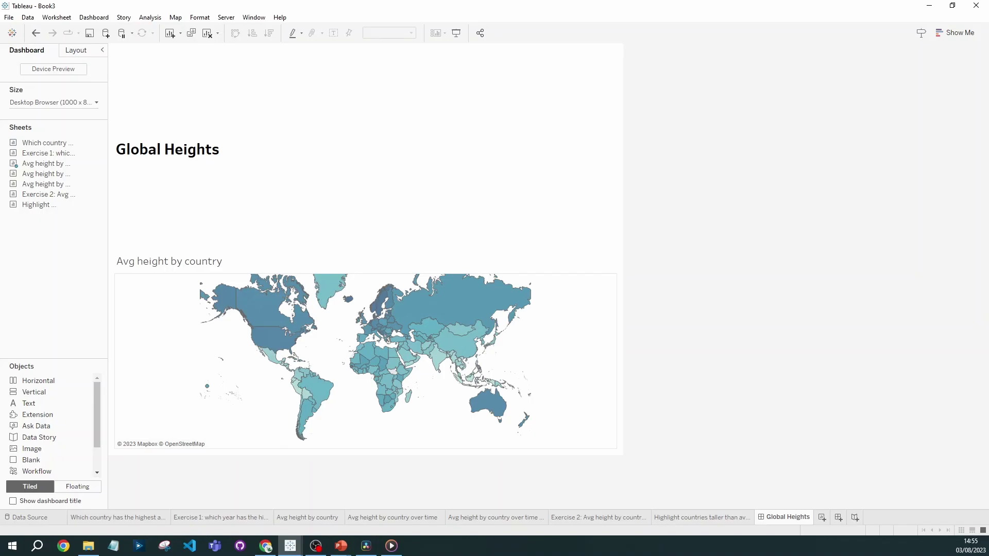
Add a horizontal container below the map holding the highest avg female height and "Avg height by country over time" sheets side by side
mouse_move(30, 381)
mouse_down()
mouse_move(295, 432)
mouse_move(329, 423)
mouse_up()
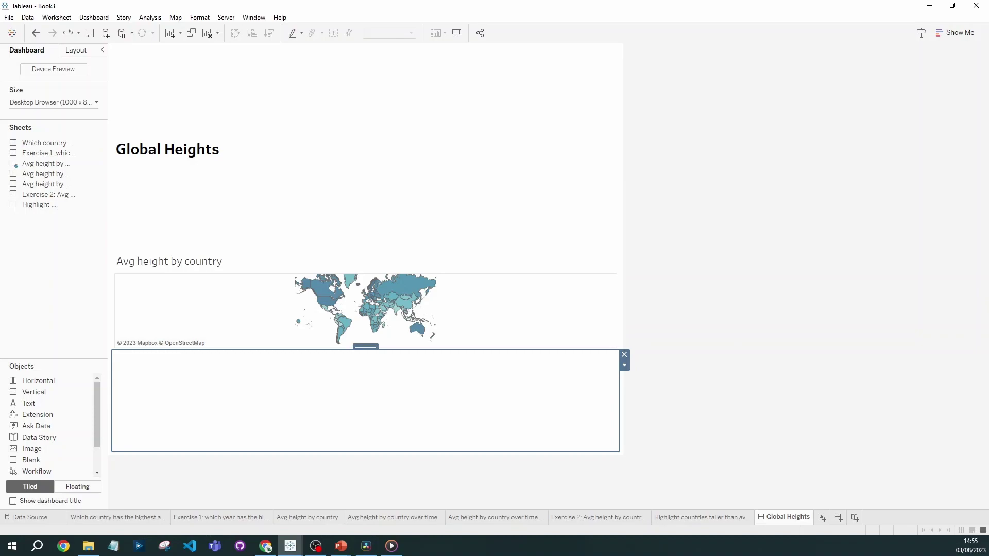
drag(44, 143, 150, 394)
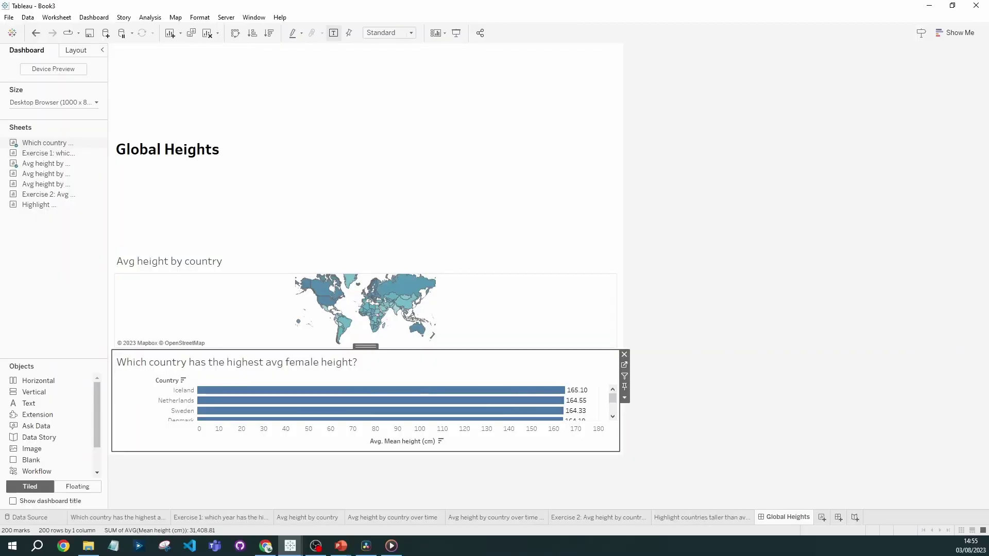
mouse_move(43, 177)
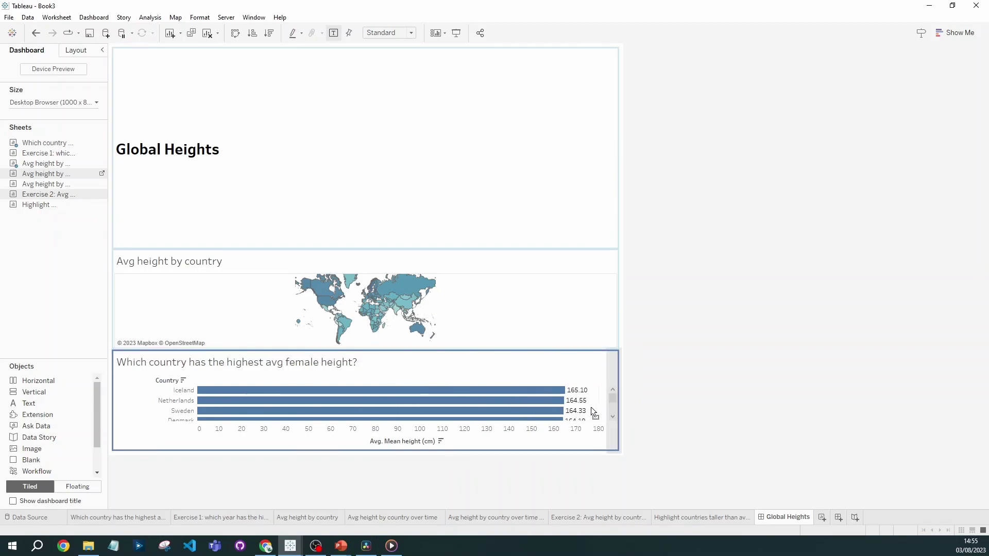
drag(592, 407, 591, 409)
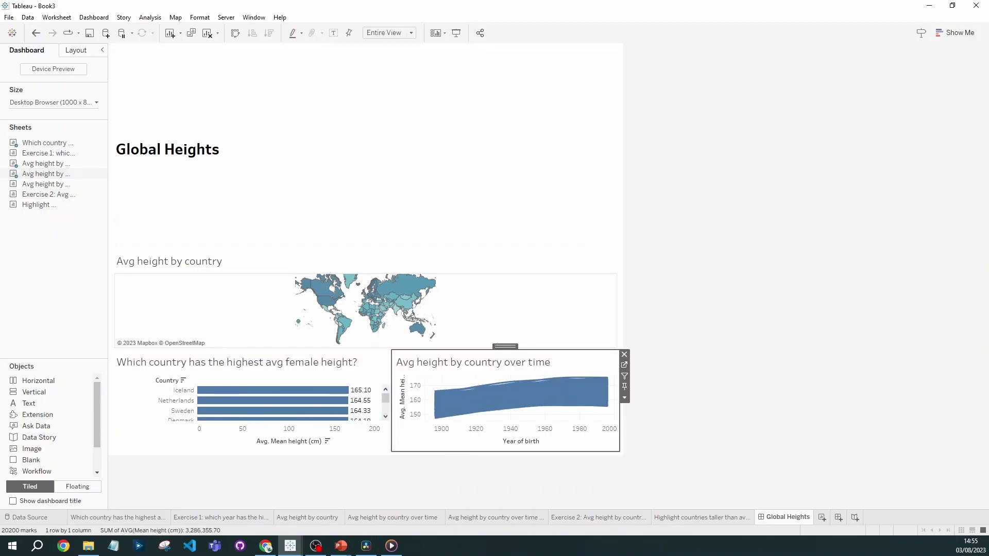
Distribute the two lower charts evenly, and adjust the row heights to give a narrow title band and a taller chart row
double_click(505, 346)
click(624, 365)
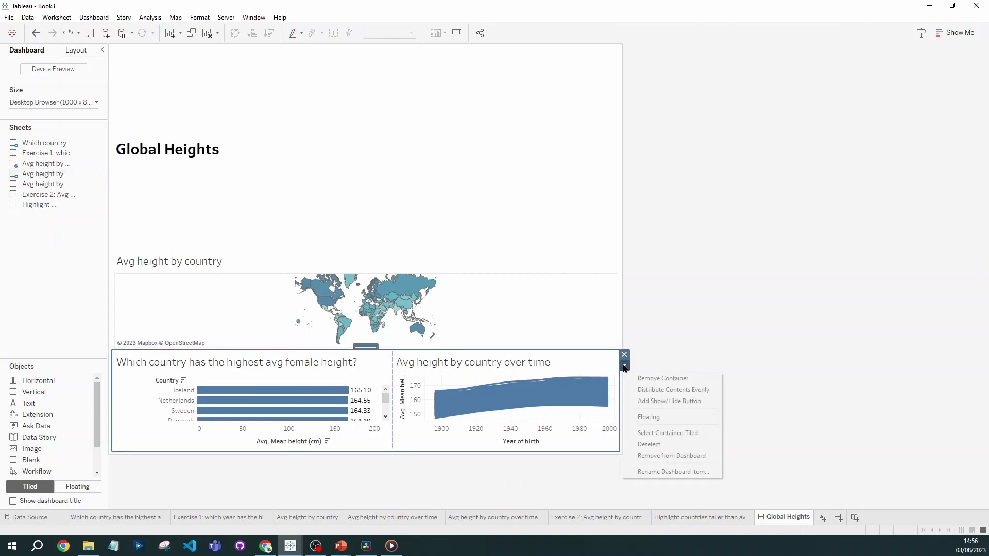
click(660, 395)
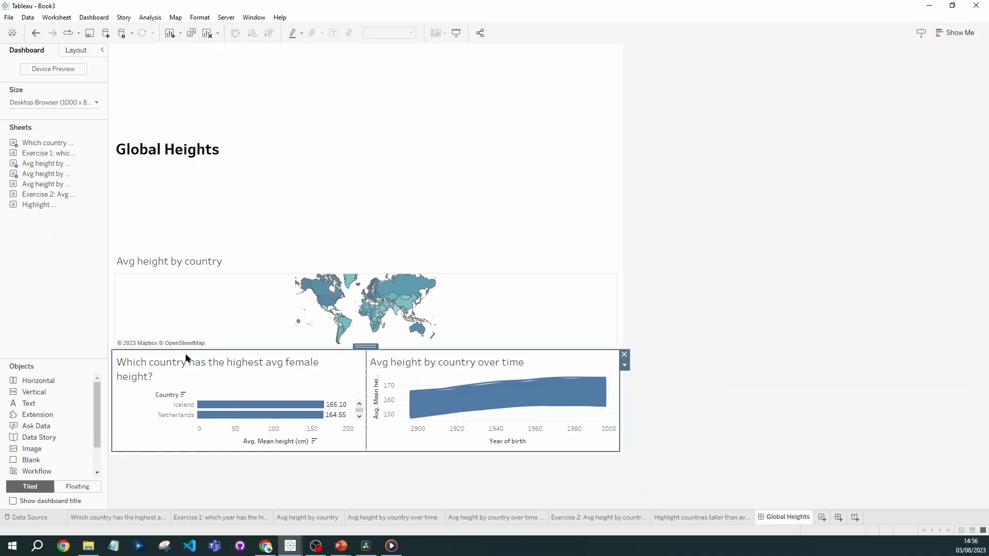
drag(417, 251, 398, 71)
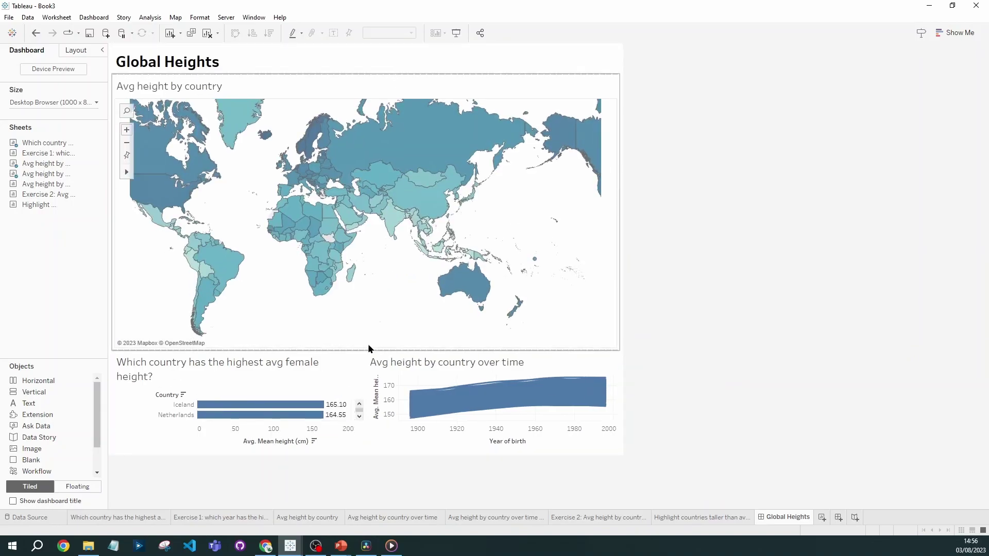
drag(371, 347, 357, 290)
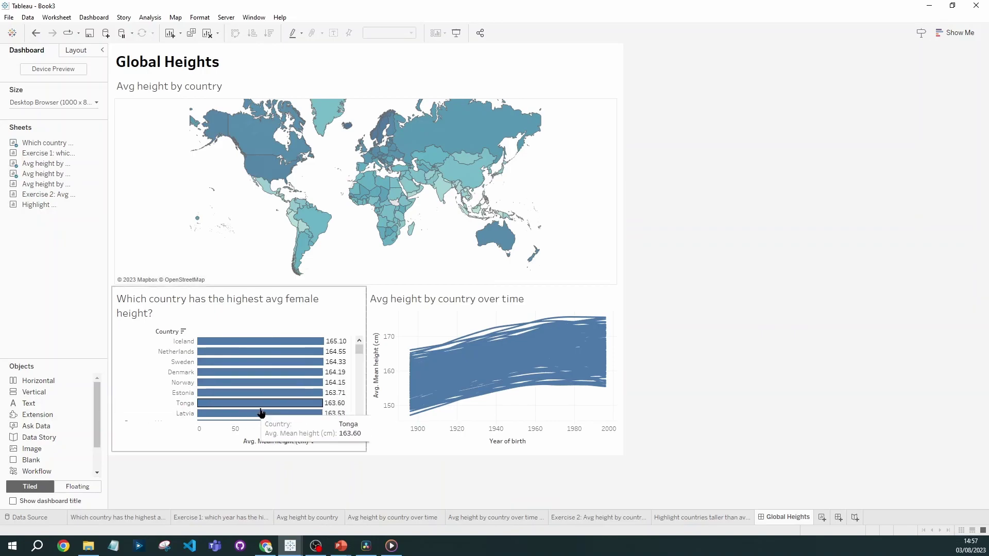
Try clearing the Year of birth axis title on the "Avg height by country over time" chart, and undo it
right_click(499, 444)
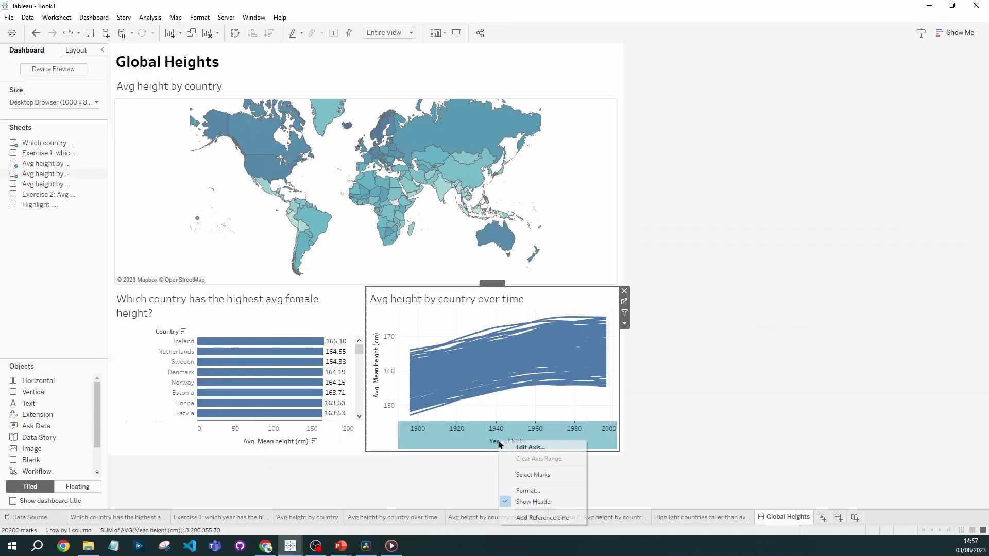
click(531, 448)
click(427, 341)
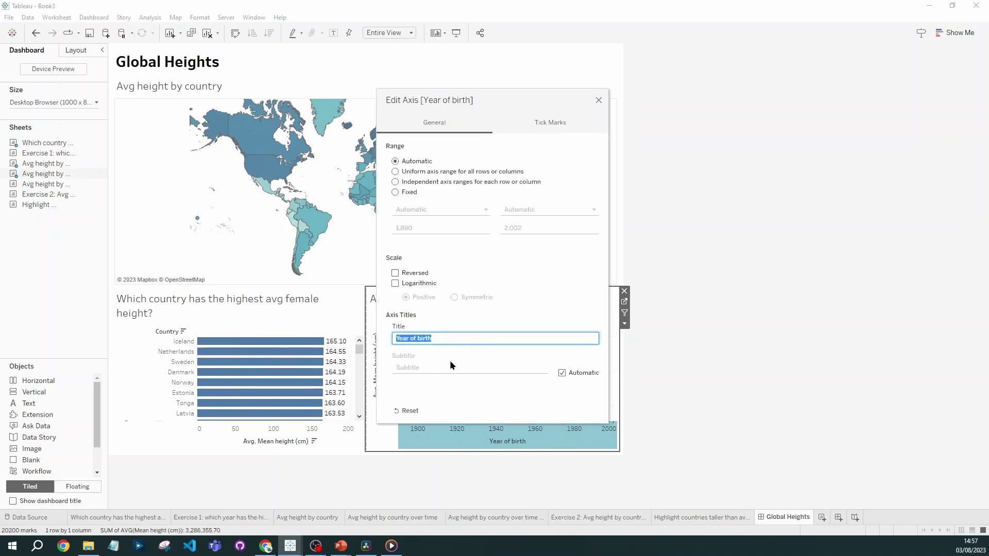
key(BackSpace)
click(596, 102)
click(35, 33)
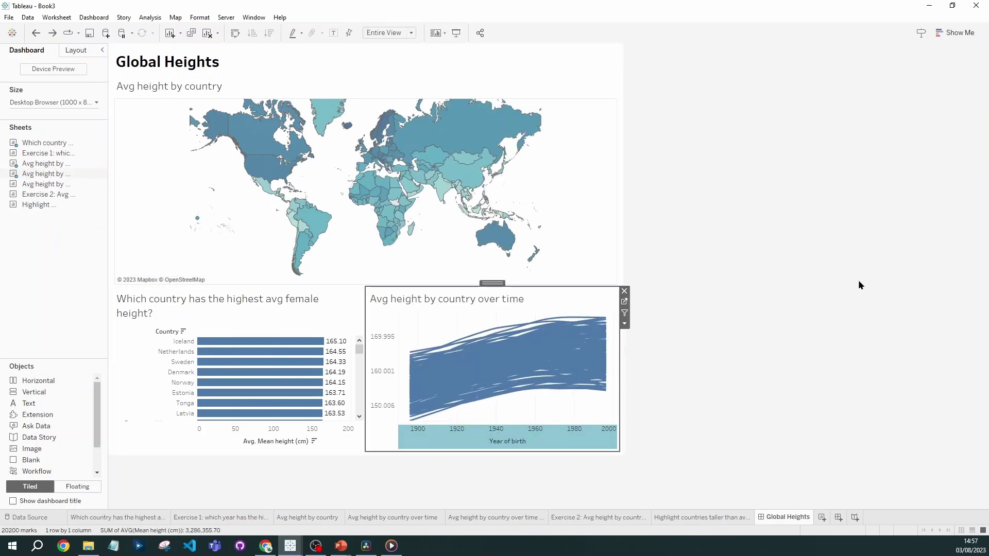
View the font formatting options of the "Avg height by country over time" chart, close them and deselect the chart
click(527, 399)
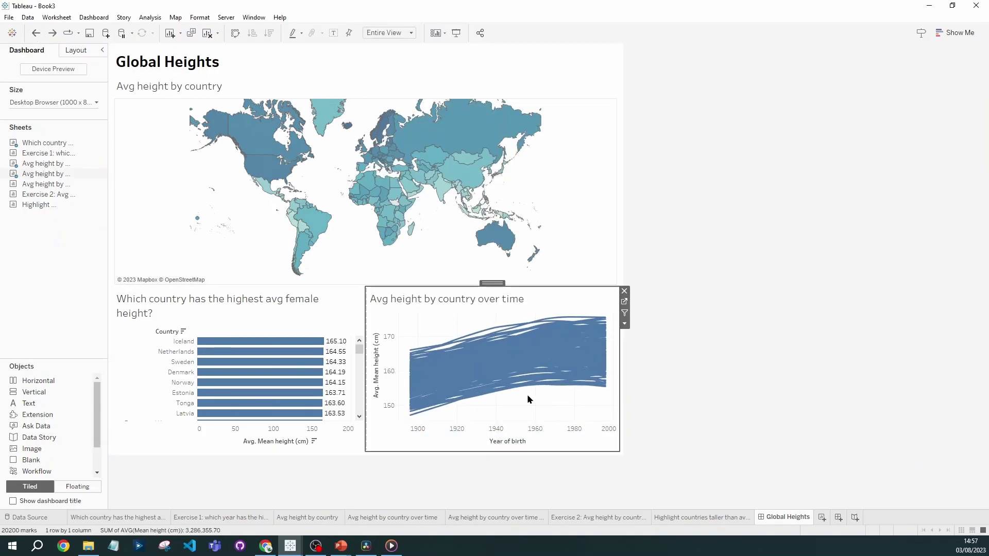
right_click(527, 394)
click(579, 452)
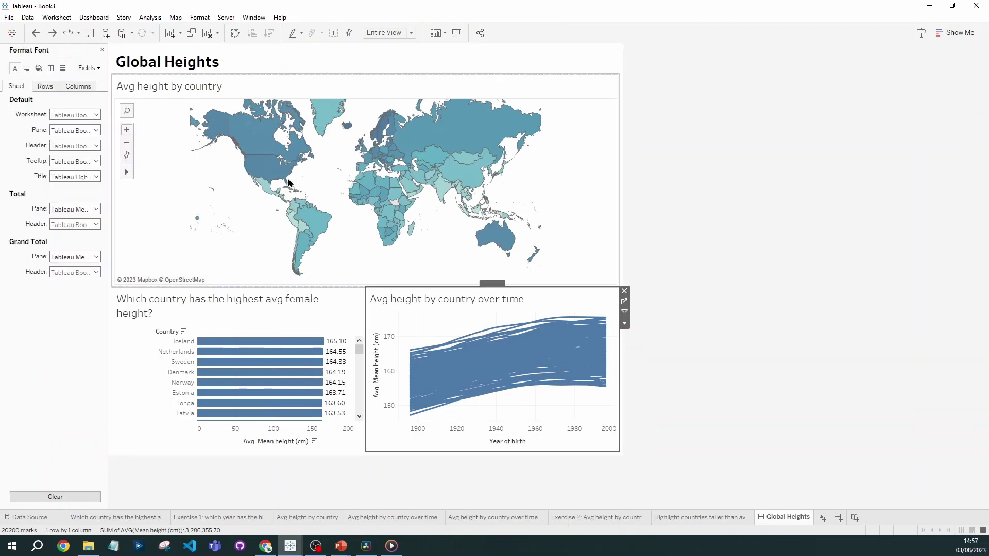
click(102, 50)
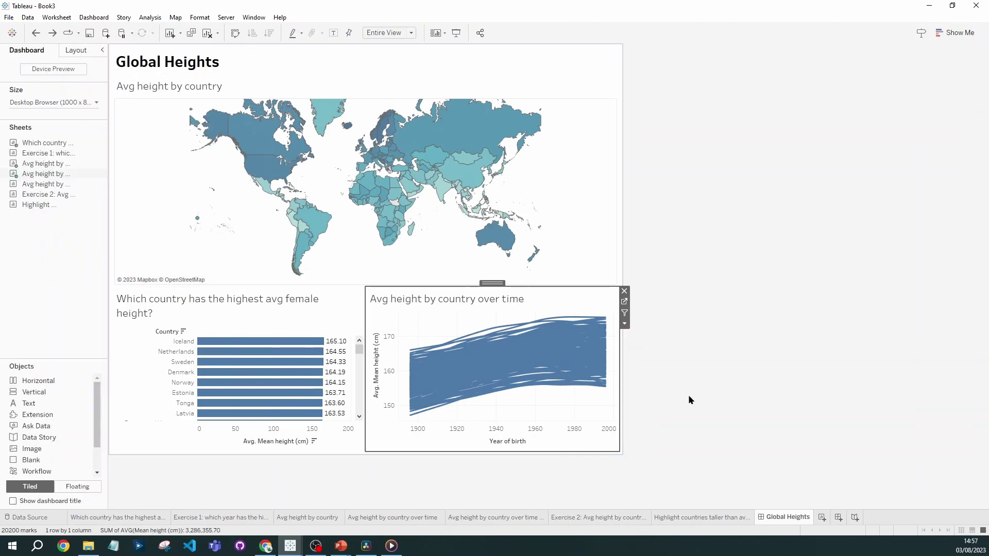
click(721, 405)
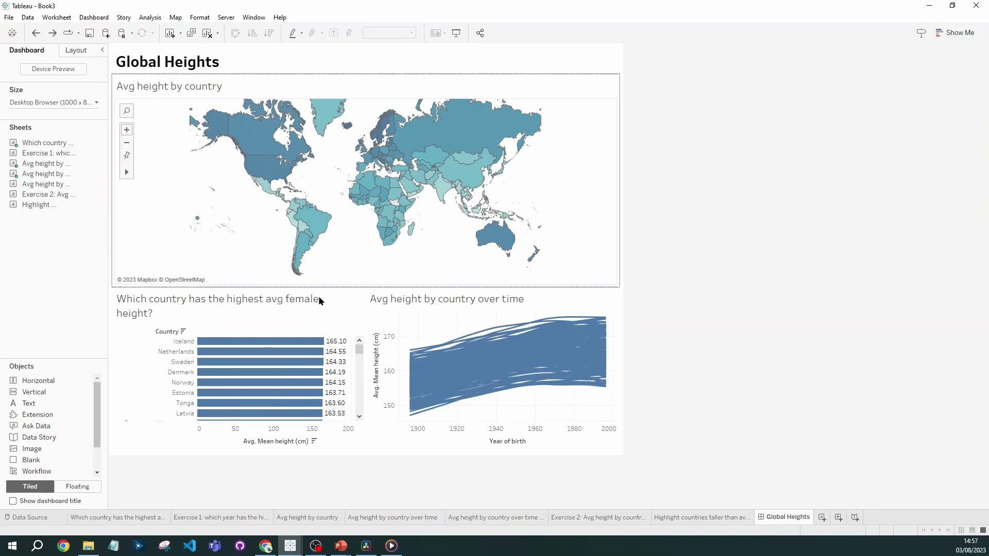
Go from the dashboard to the "Avg height by country over time" worksheet and inspect the tooltip of a line
mouse_move(509, 357)
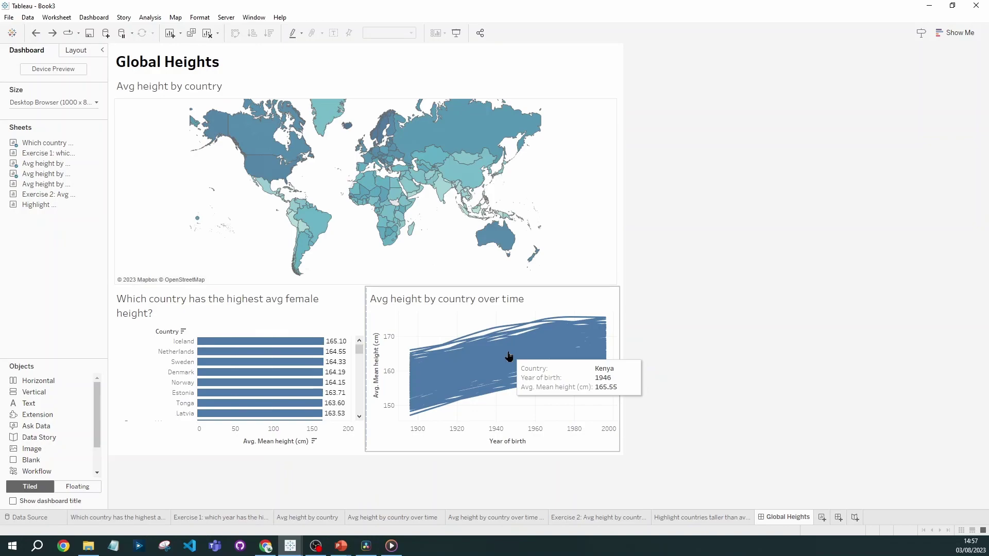
click(510, 405)
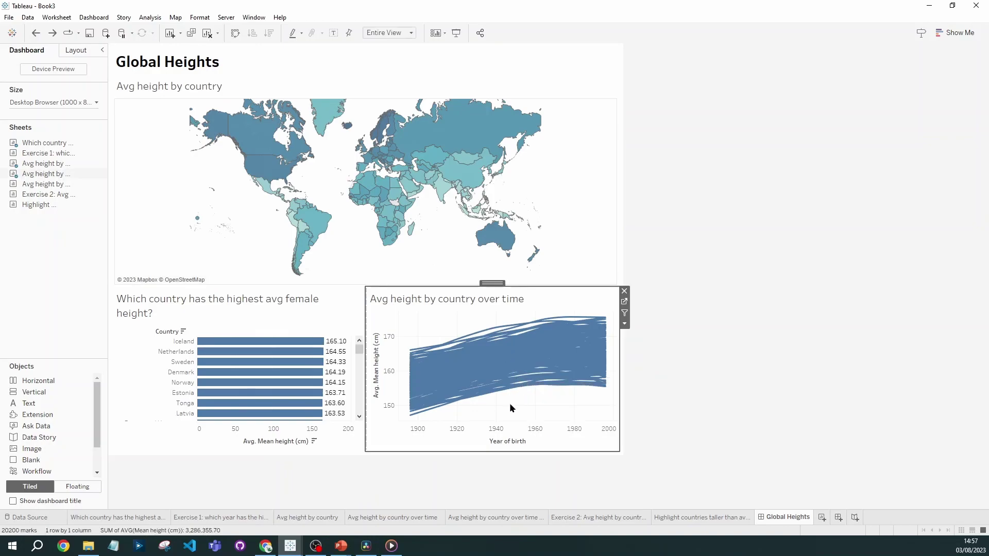
click(625, 303)
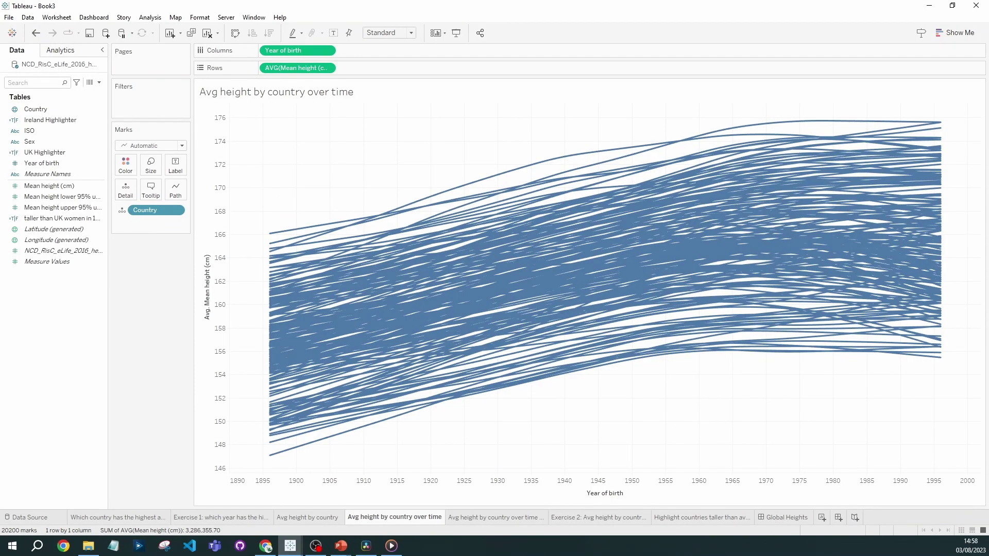
mouse_move(270, 236)
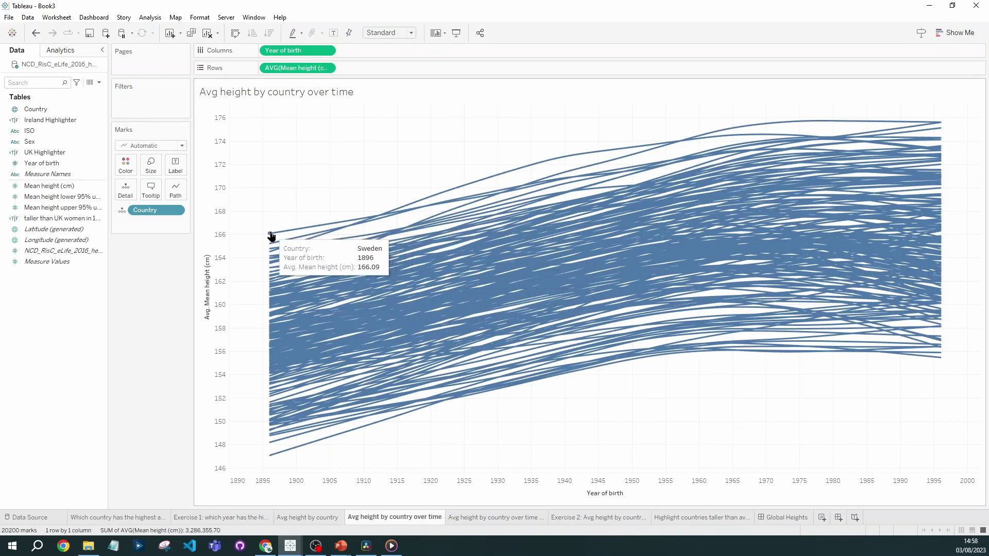
Review the worksheet's tooltip text and Show tooltips option without changing them, and return to the Global Heights dashboard
click(157, 195)
key(ctrl+a)
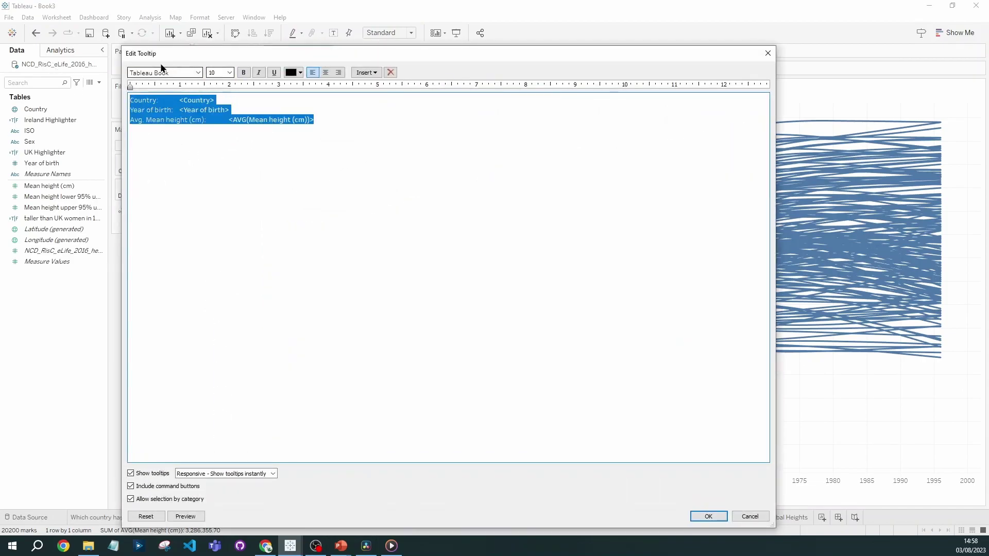
click(233, 120)
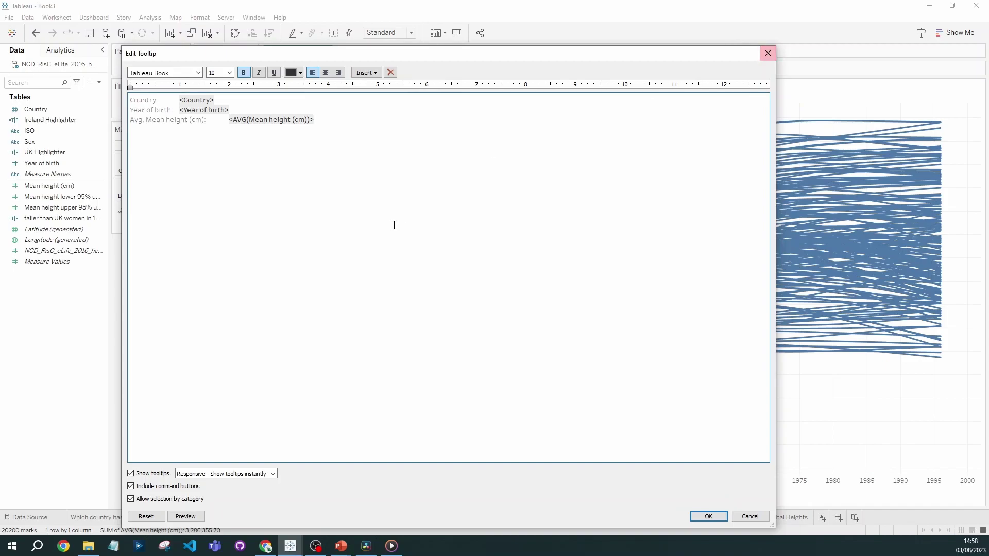
click(130, 474)
click(131, 474)
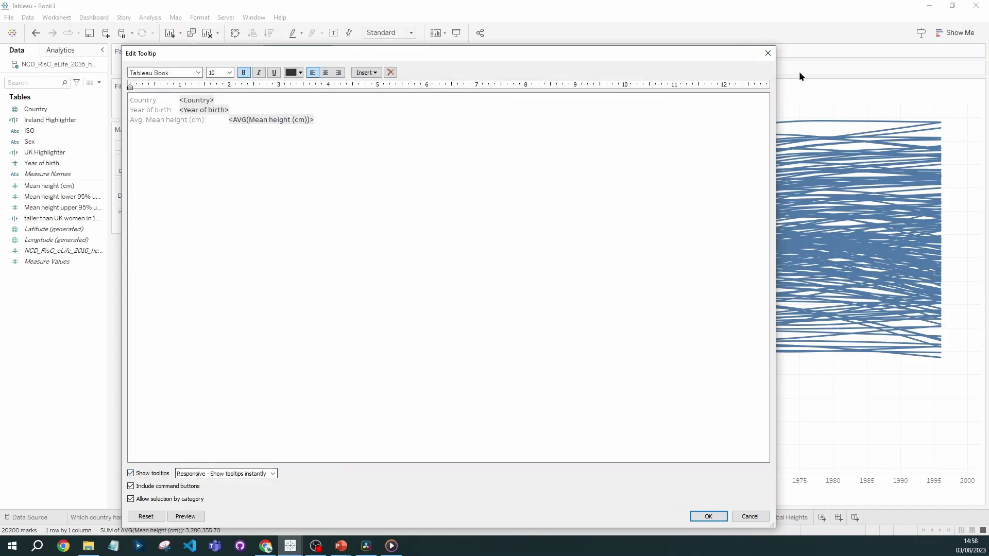
click(768, 53)
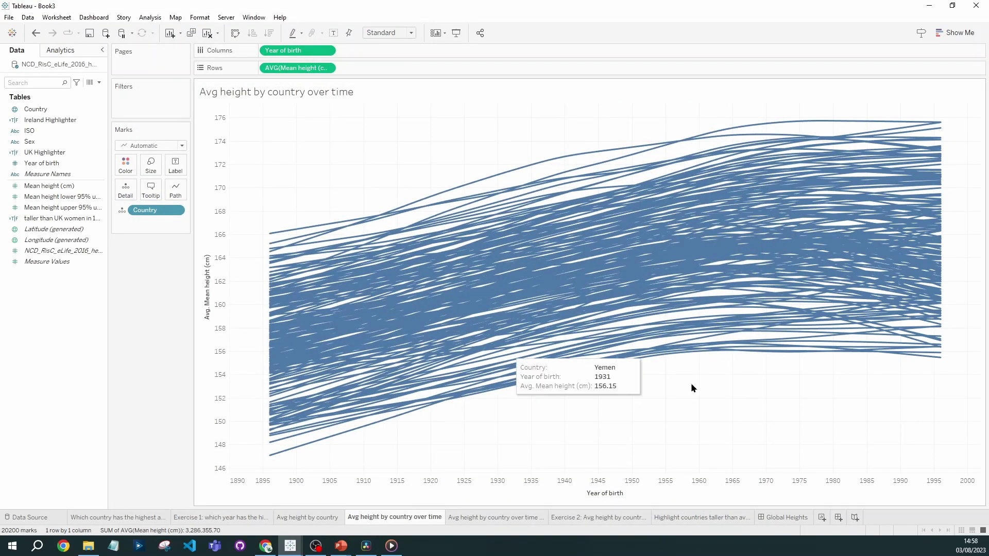
click(787, 518)
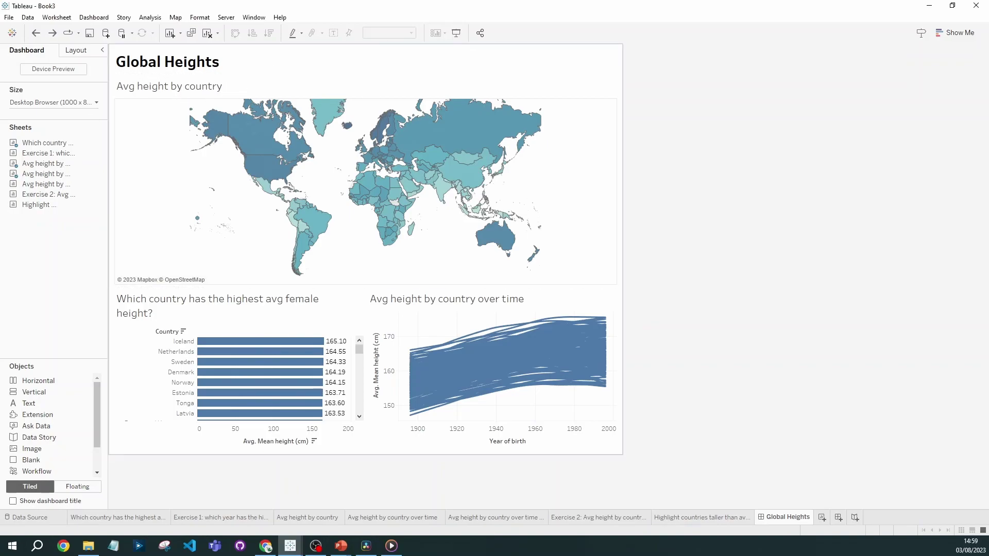
Add a blank object between the dashboard title and the map, and give it a black background
drag(36, 460, 295, 99)
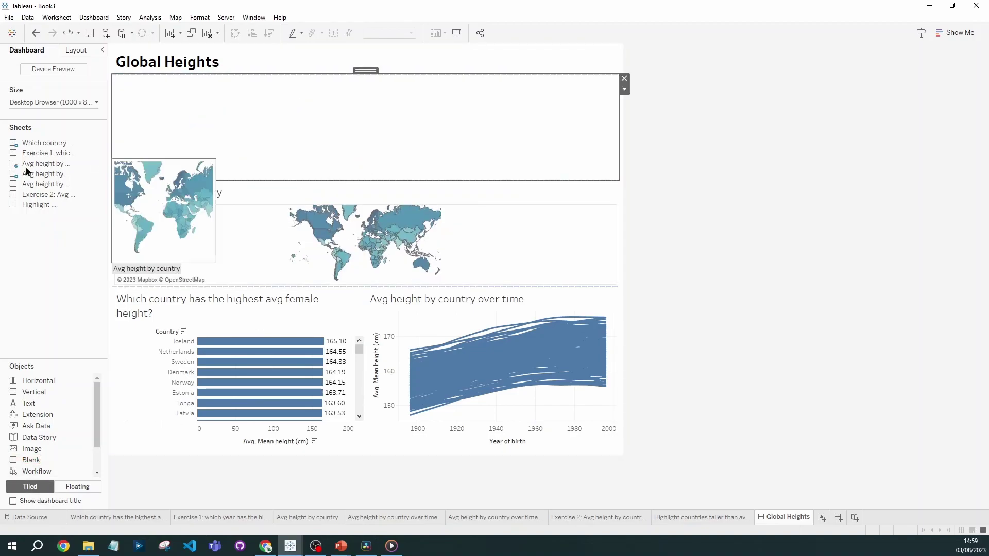
click(77, 51)
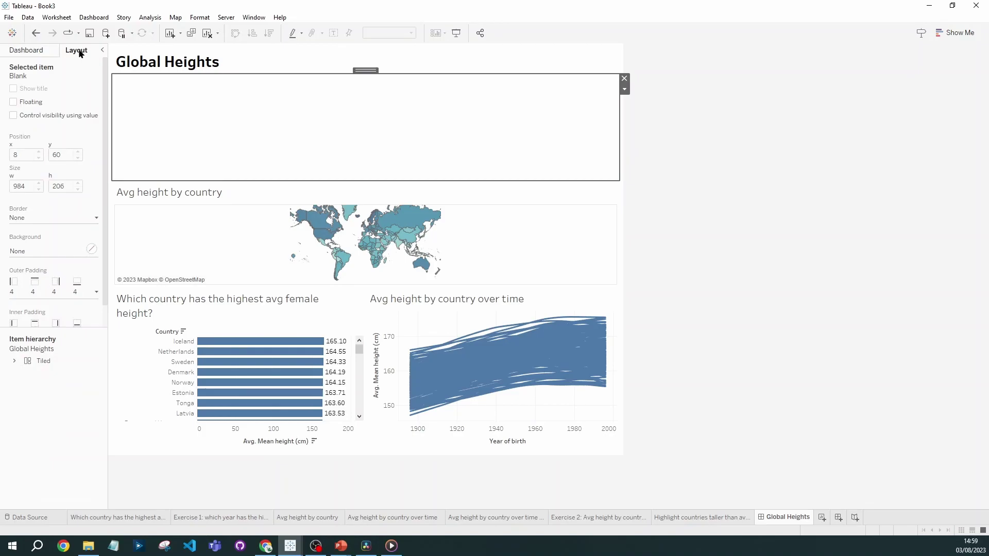
click(39, 250)
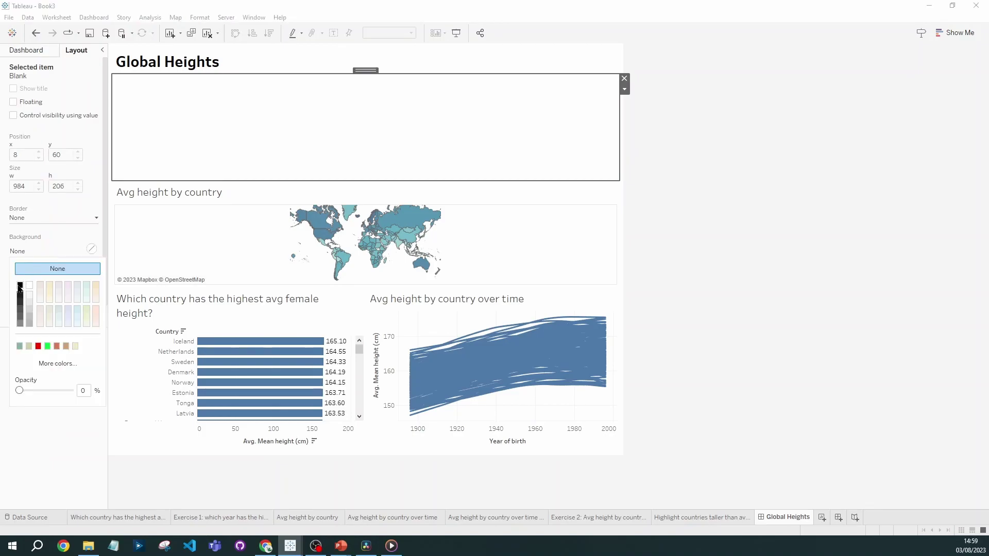
click(19, 287)
click(66, 466)
Shrink the black blank object to a thin strip about 32 px high above the map
click(403, 144)
click(394, 182)
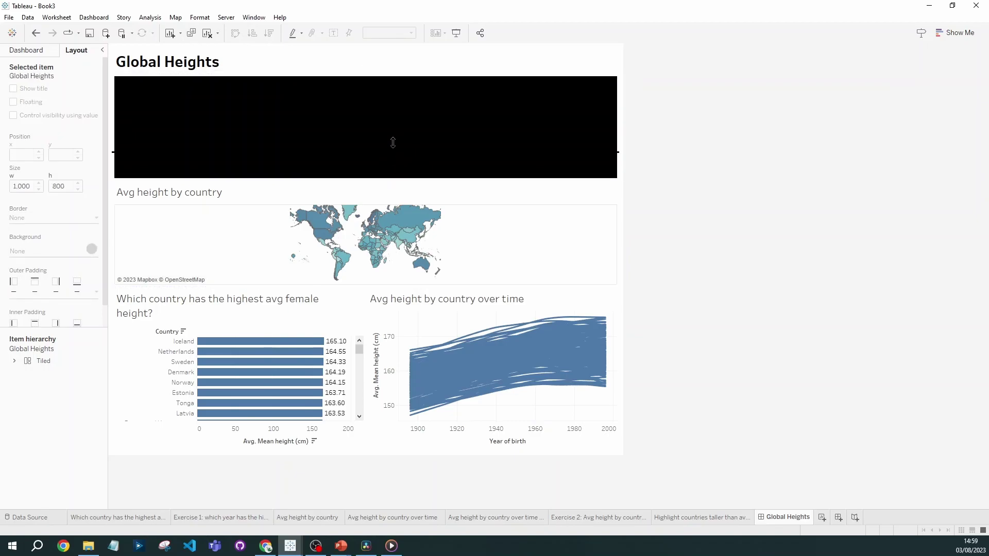
drag(392, 94, 395, 89)
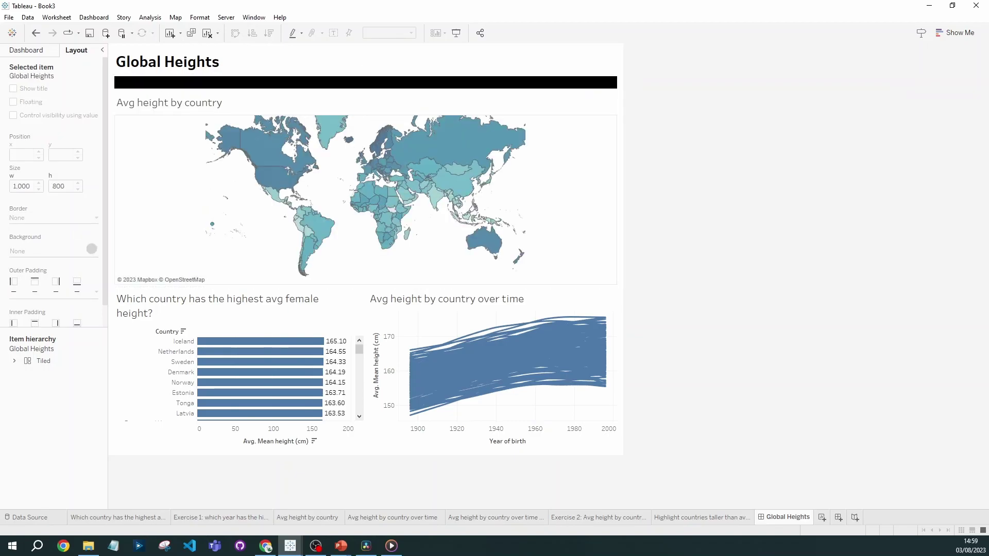
Set the strip's outer padding to 13 on all sides and change its background to grey
click(255, 82)
click(96, 268)
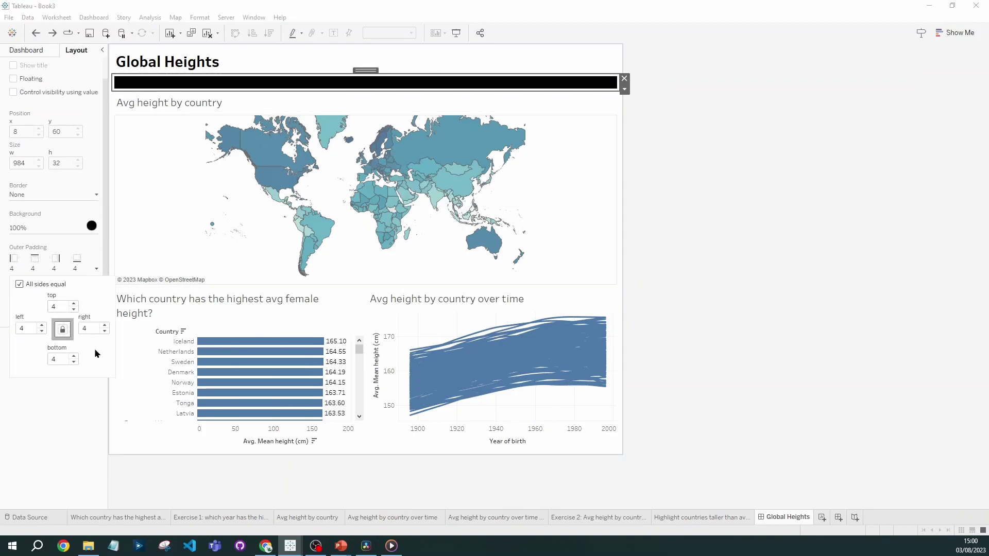
click(105, 326)
scroll(106, 328, up, 8)
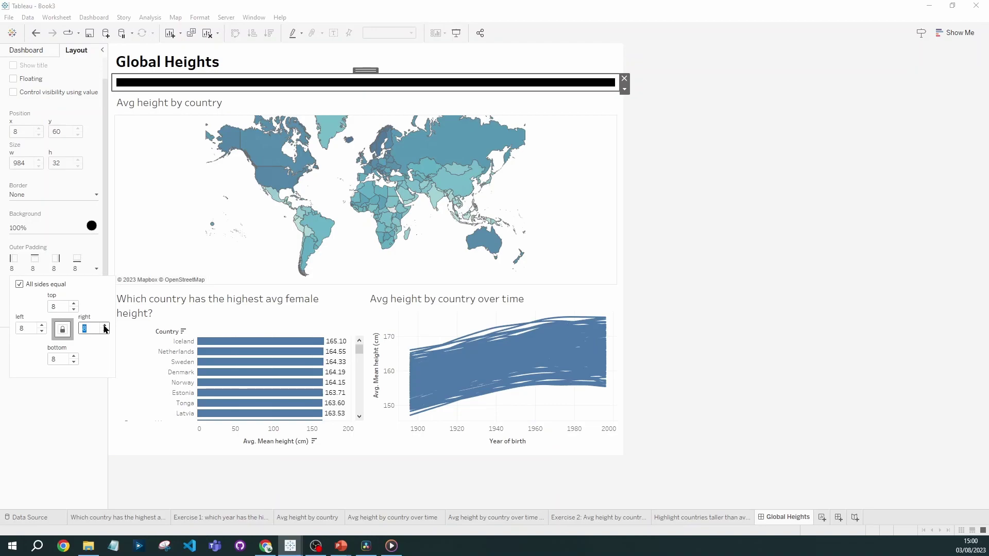
click(72, 436)
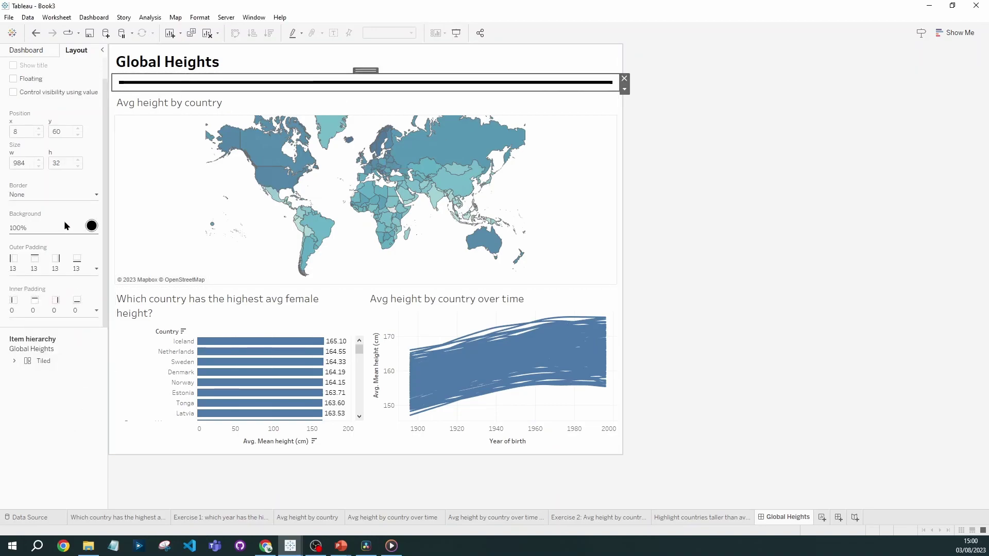
click(92, 226)
click(30, 301)
click(152, 382)
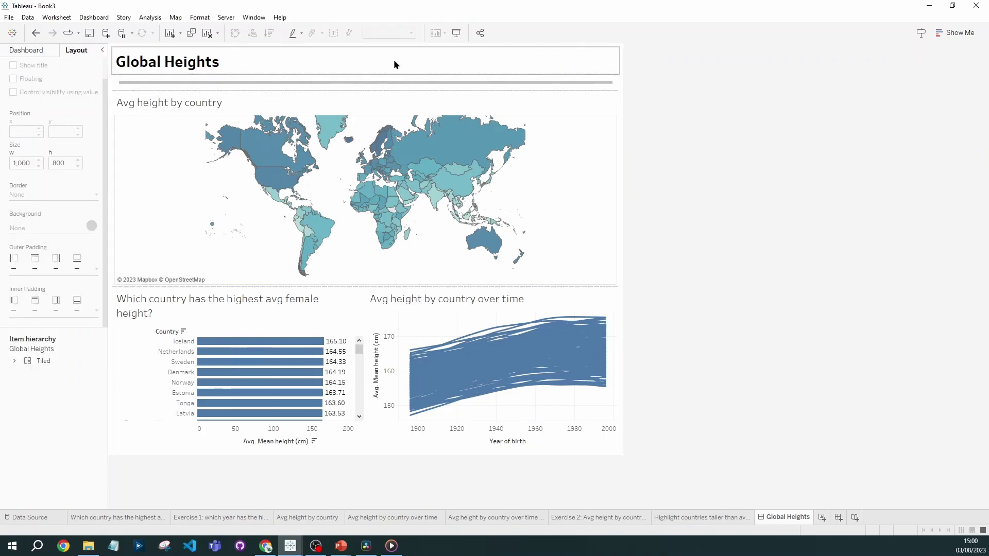
Enlarge the grey line's blank object to about 40 px high and set its outer padding to 18 on all sides
drag(388, 75, 389, 70)
click(755, 212)
click(166, 84)
click(97, 269)
click(105, 326)
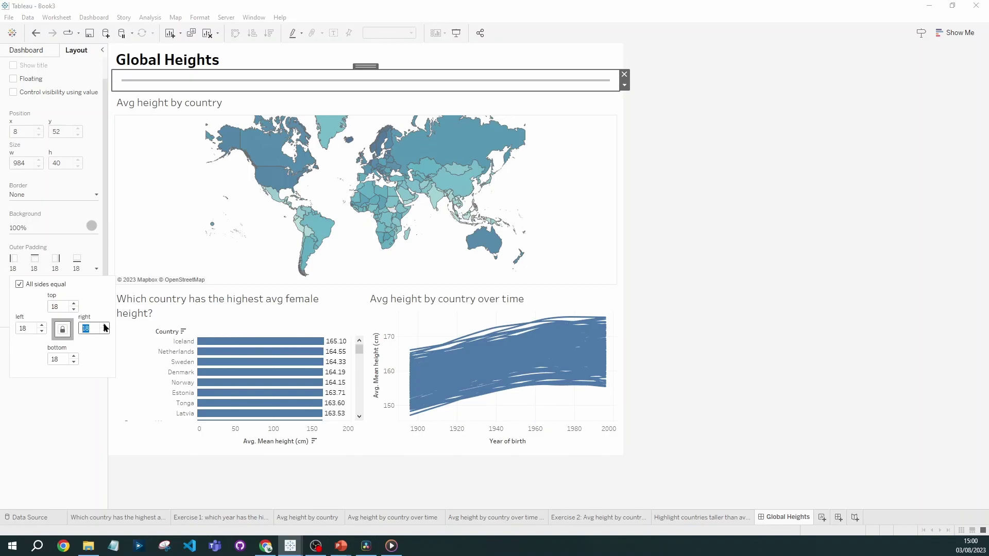
click(609, 220)
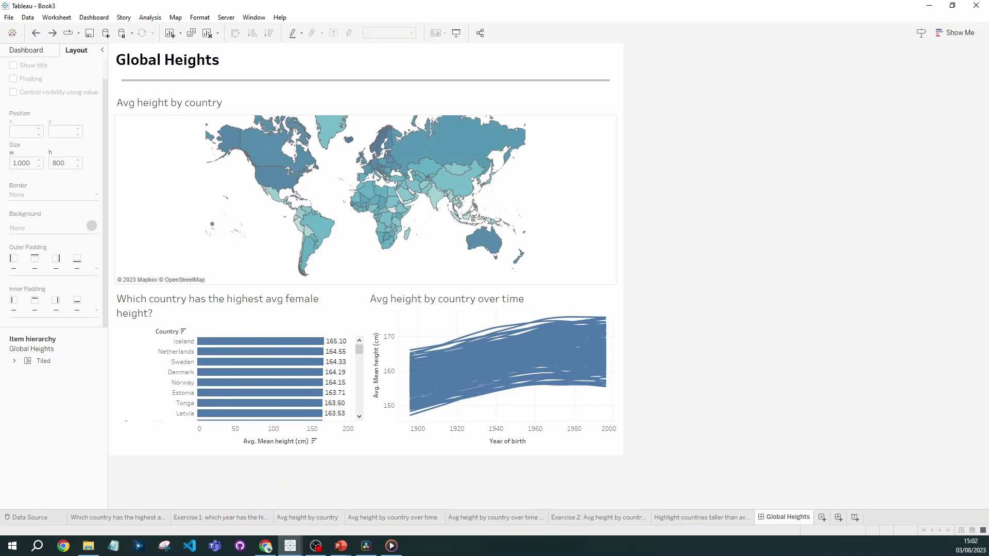
Add a highlight action named "country highlight" to the dashboard's actions
click(95, 18)
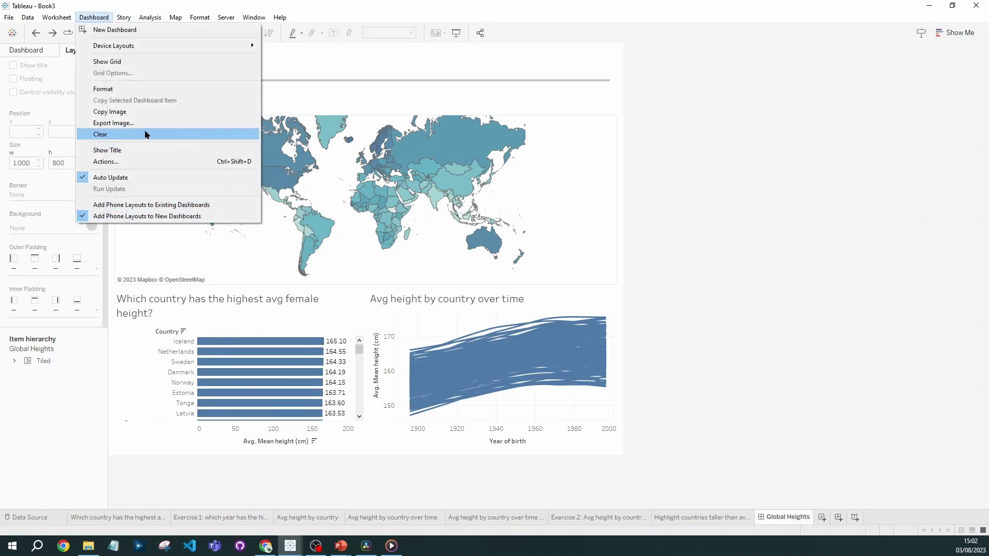
click(122, 161)
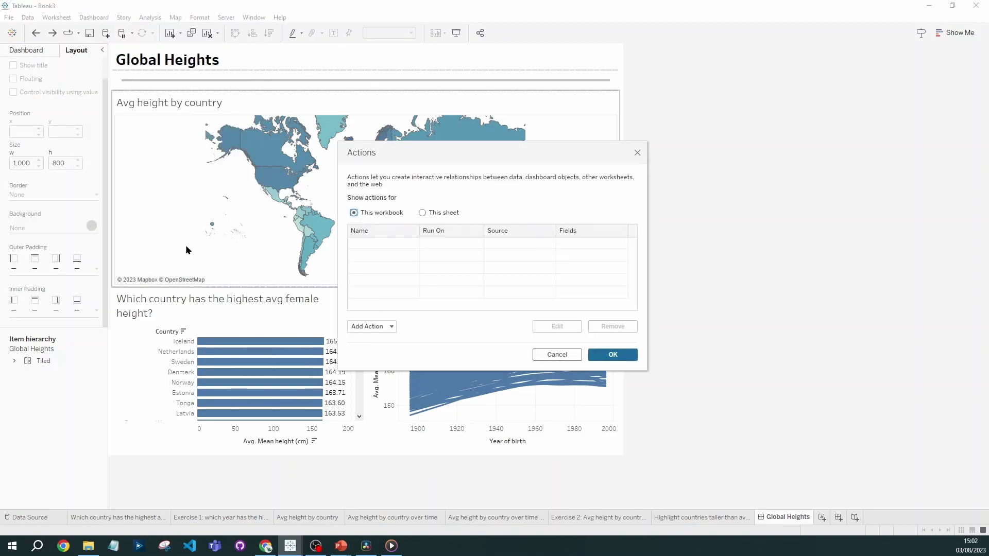
click(387, 326)
click(392, 271)
drag(439, 133, 189, 113)
text(country highlight)
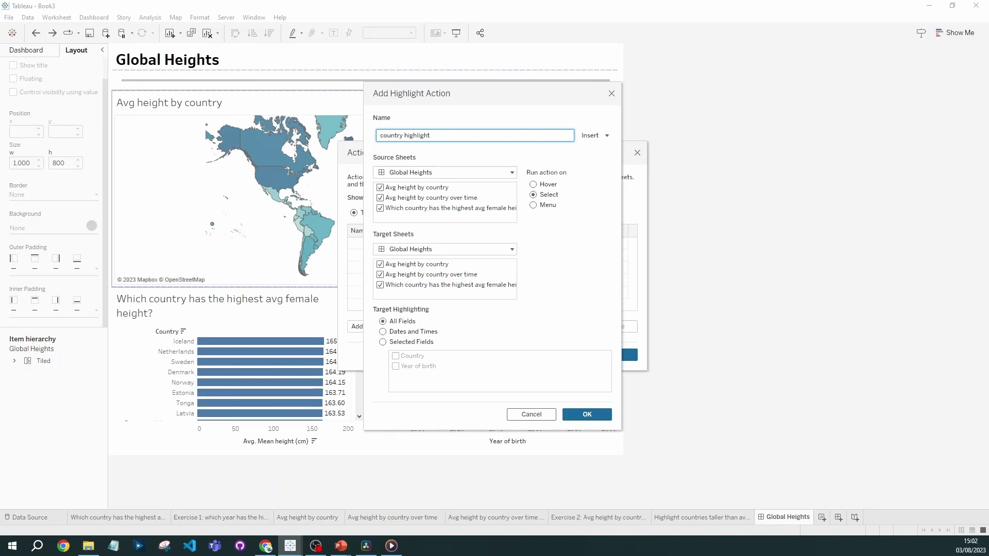
Limit the highlight action's source to "Avg height by country", exclude that sheet from the targets, and save the action
click(380, 198)
click(380, 208)
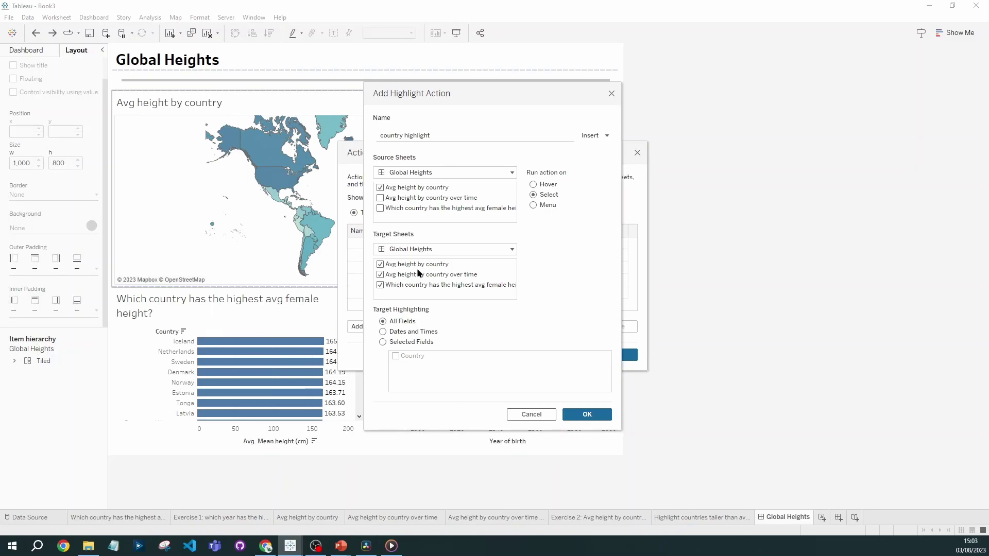
click(380, 264)
click(593, 414)
click(613, 354)
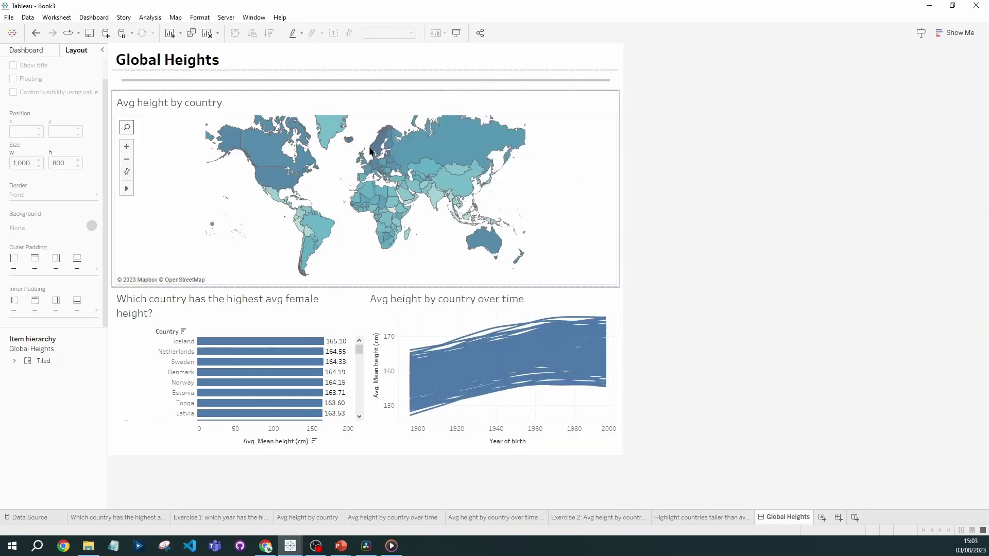
Test the highlight action by selecting Norway on the map, and clear the selection
click(372, 152)
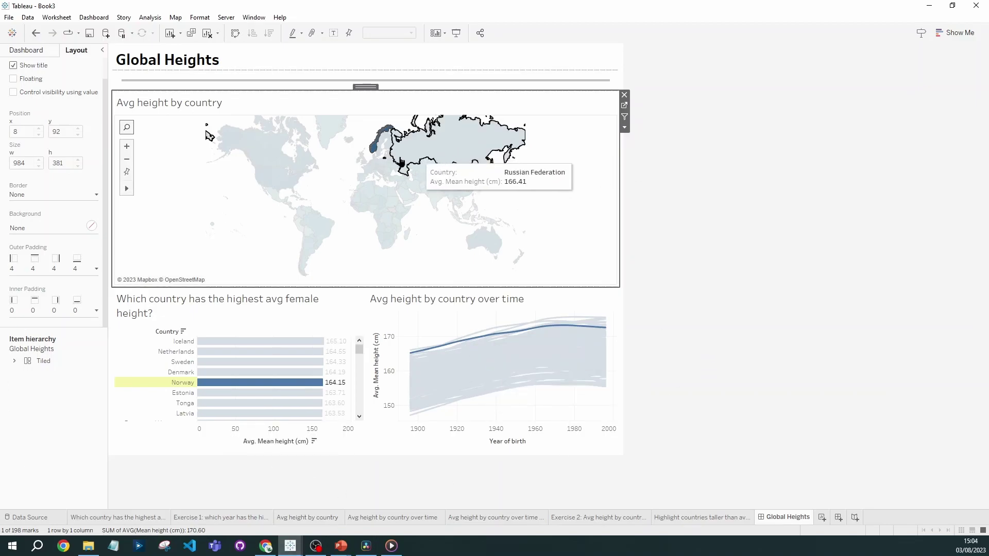
click(377, 151)
click(787, 278)
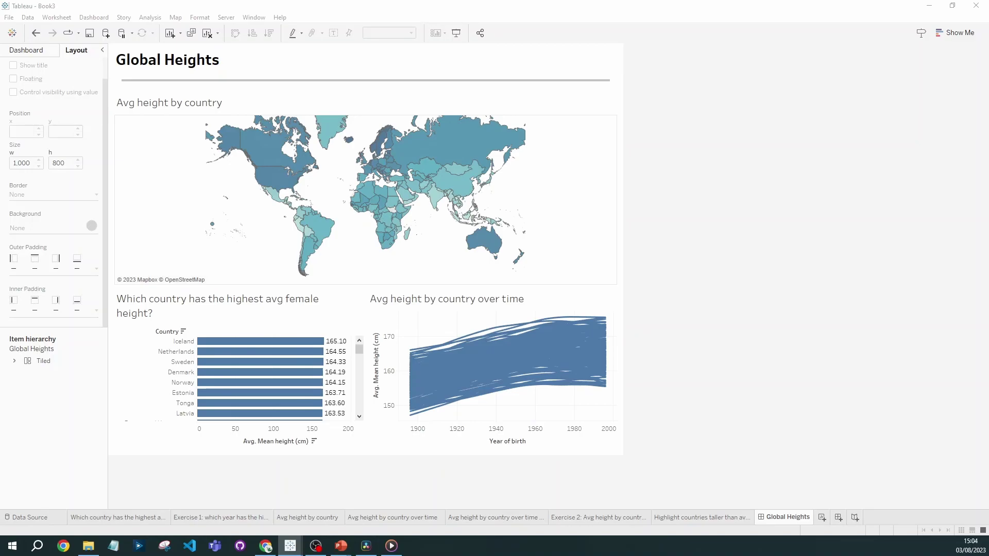
Remove the "country highlight" action from the workbook's actions
click(94, 17)
click(106, 161)
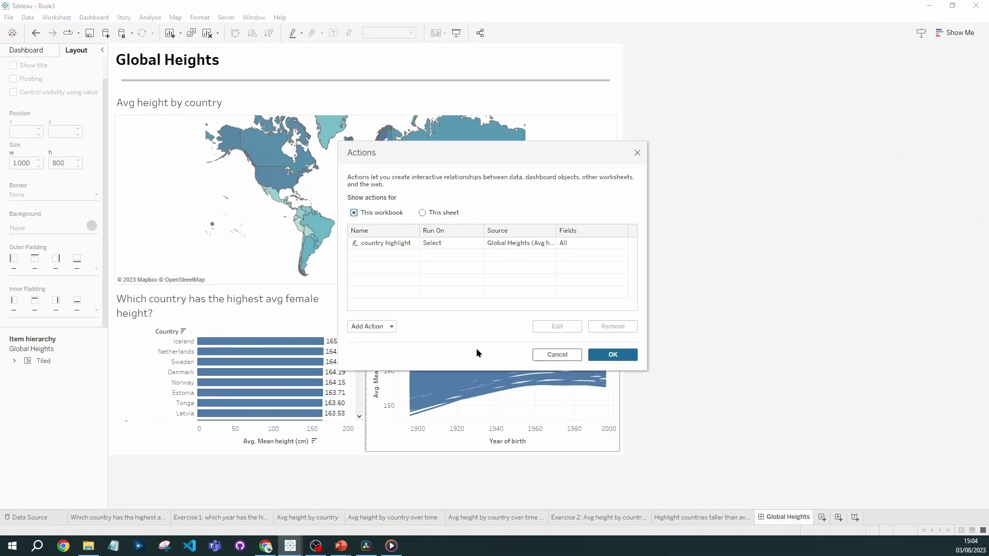
click(389, 243)
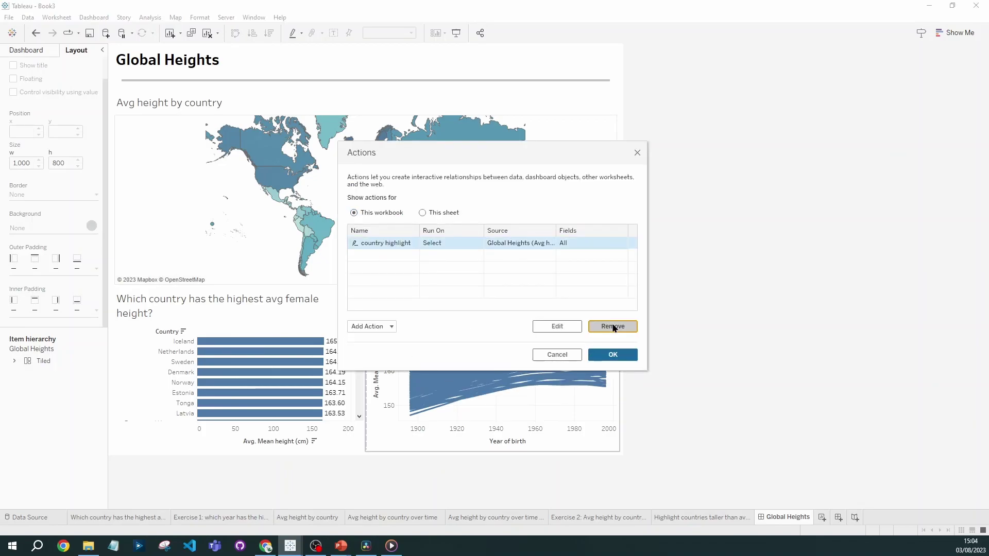
click(614, 327)
Create a filter action named "country filter" that runs on select, with "Avg height by country" as source and the two charts beneath as targets
click(389, 328)
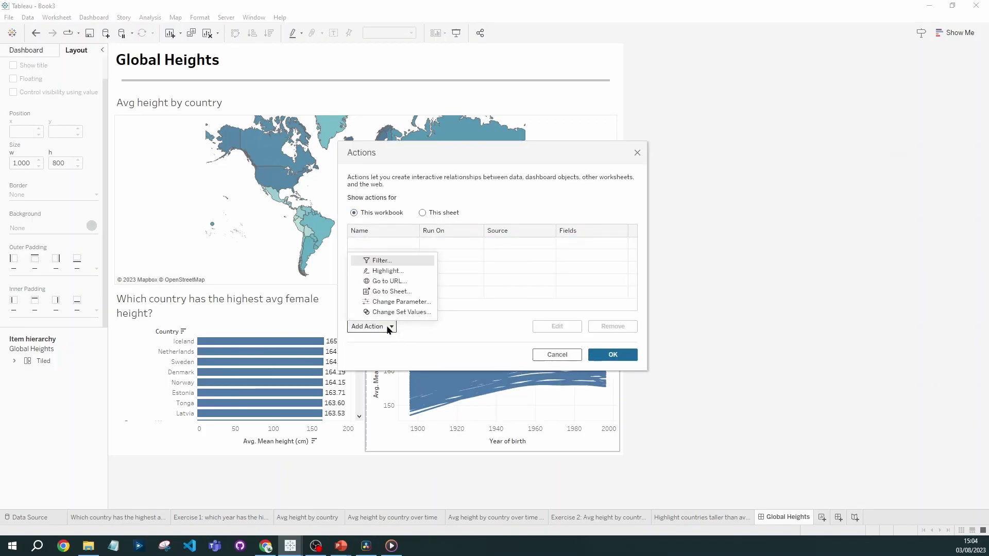
click(391, 266)
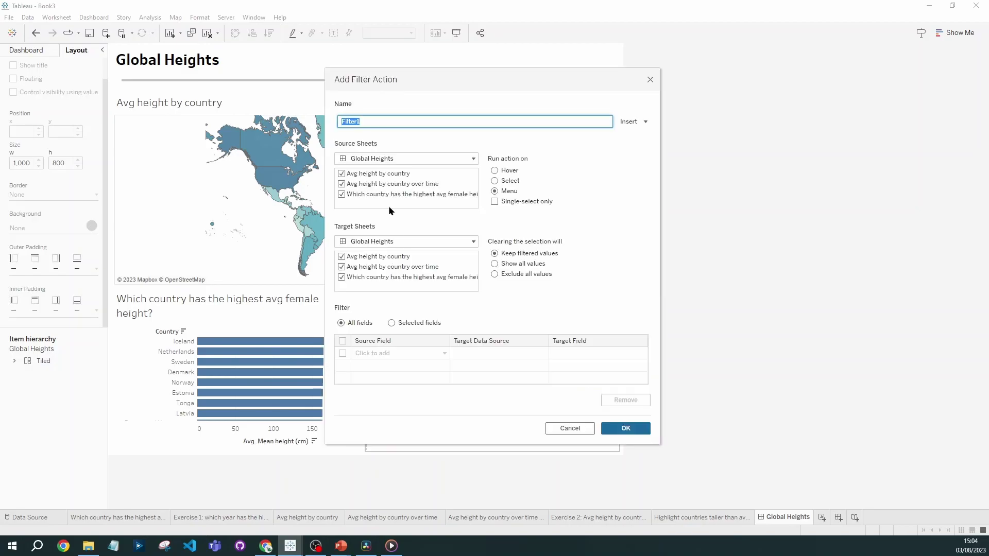
text(country filter)
click(342, 184)
click(342, 194)
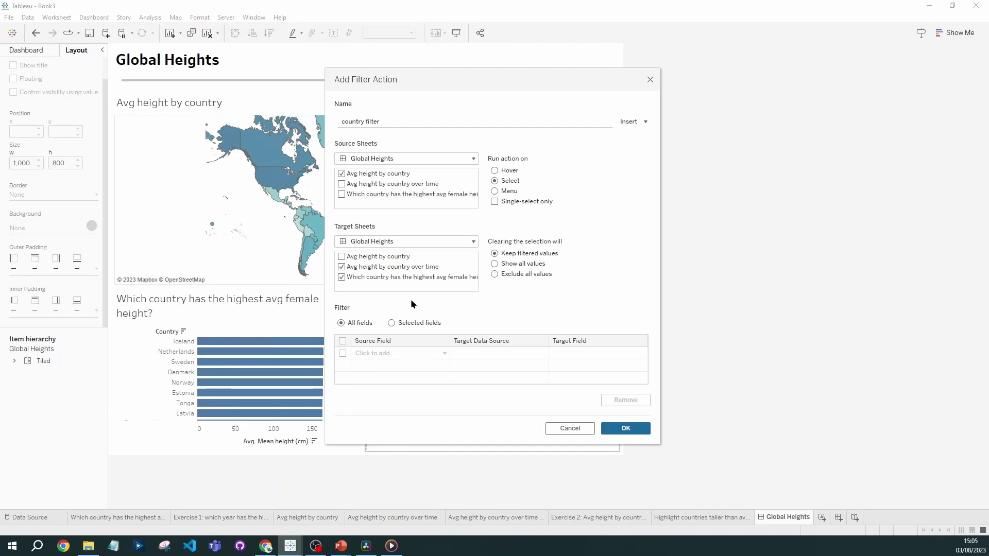
Make clearing the selection show all values, and save the filter action
click(495, 264)
click(628, 428)
click(614, 355)
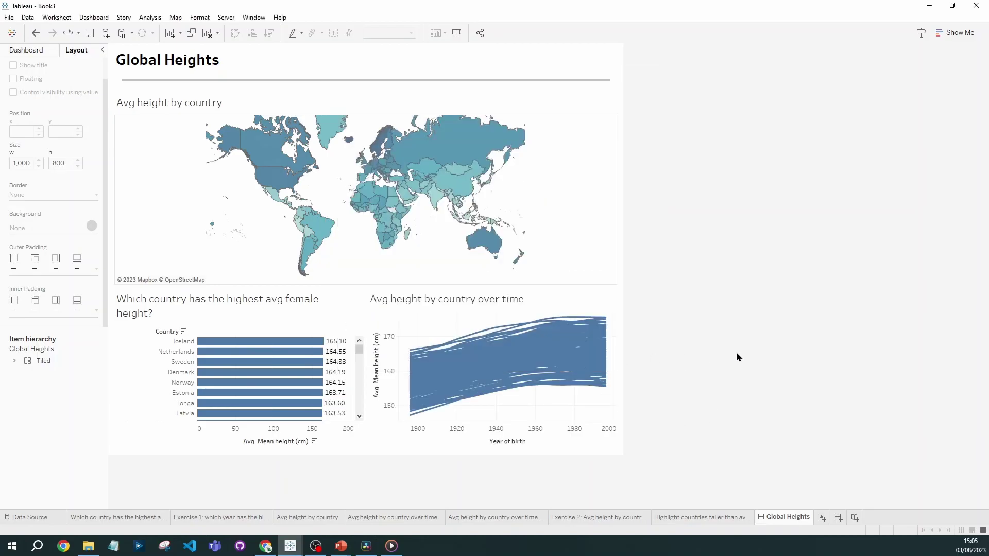
Test the filter action by selecting France on the map, and deselect it
click(345, 191)
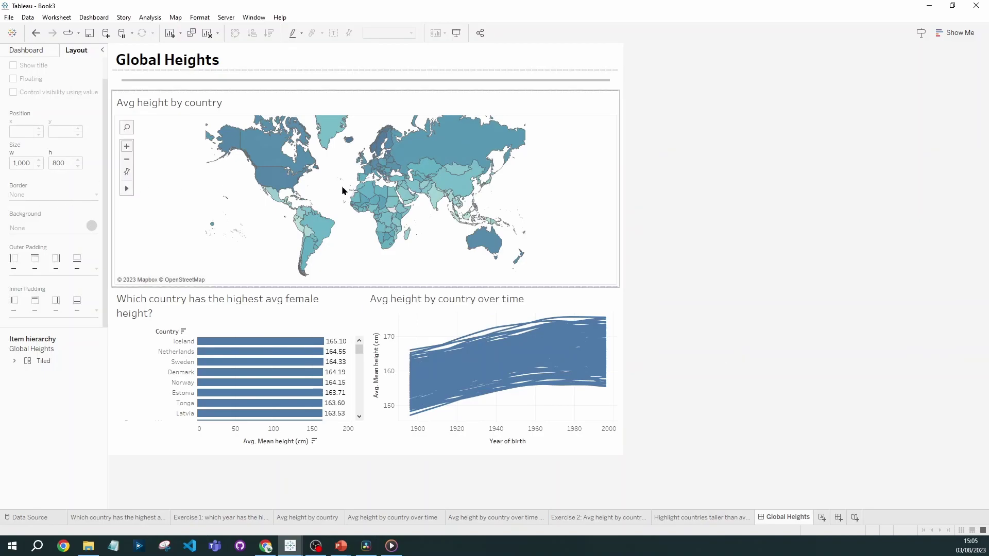
click(366, 171)
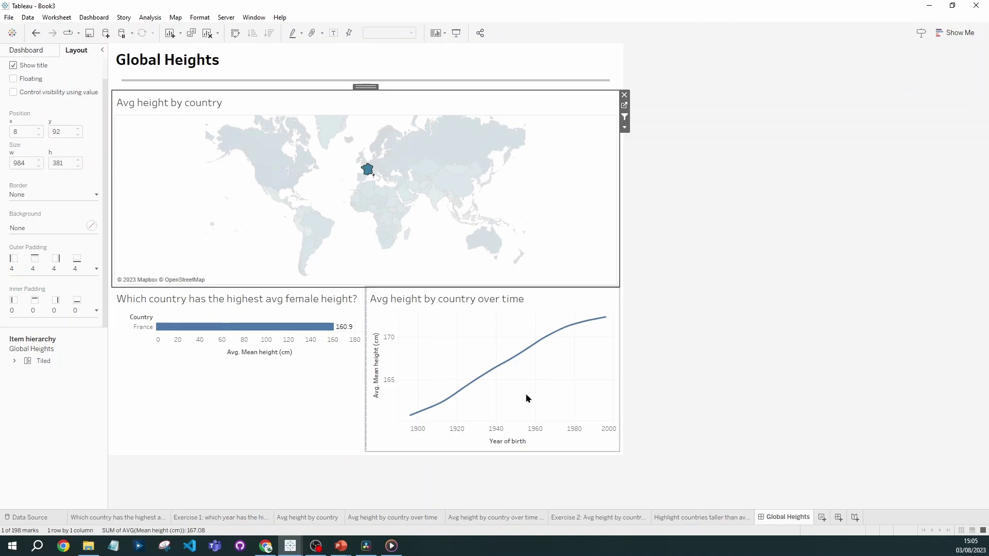
click(367, 170)
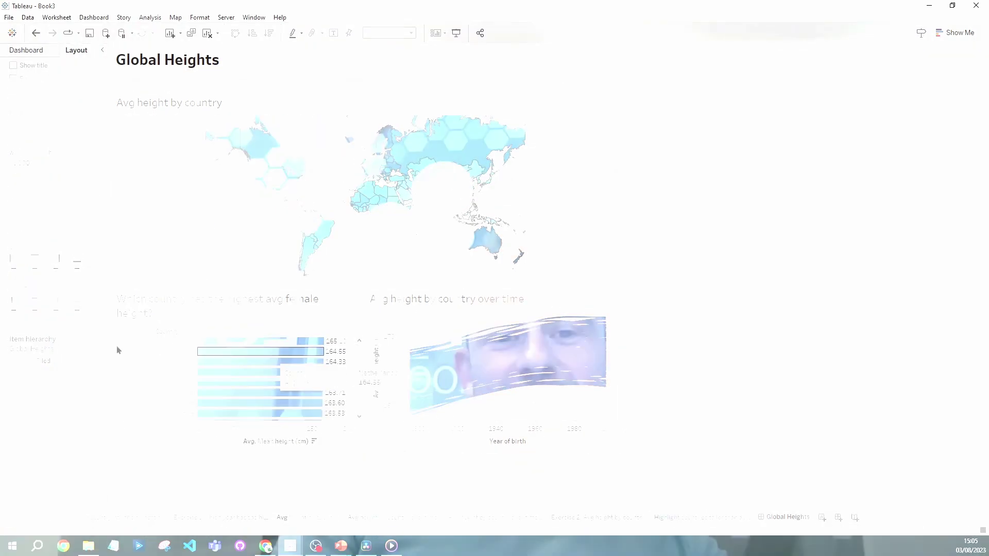